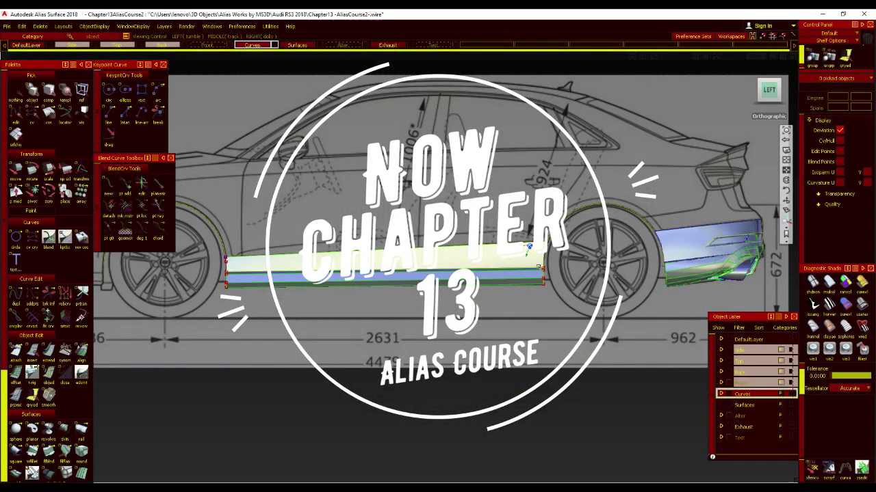
- Turn off the surface shading so the side skirt curves can be viewed as wireframe in perspective
alt+shift+drag(530, 280, 372, 297)
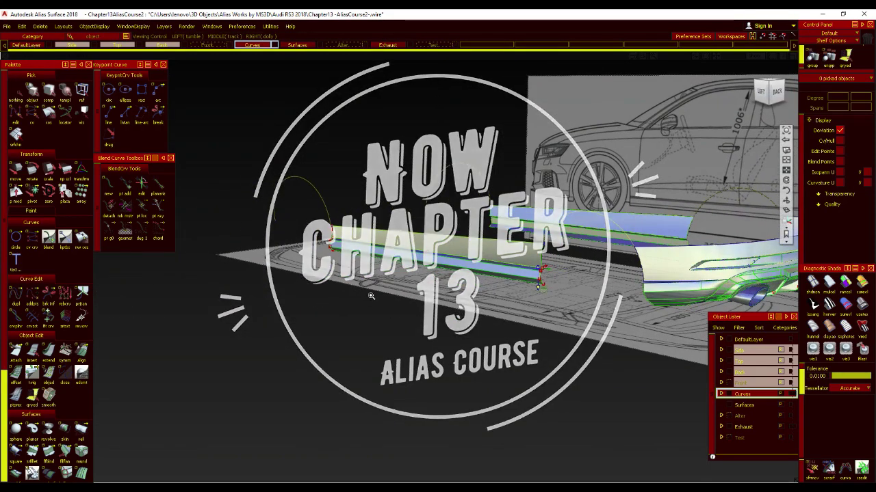
alt+shift+right_drag(371, 297, 452, 301)
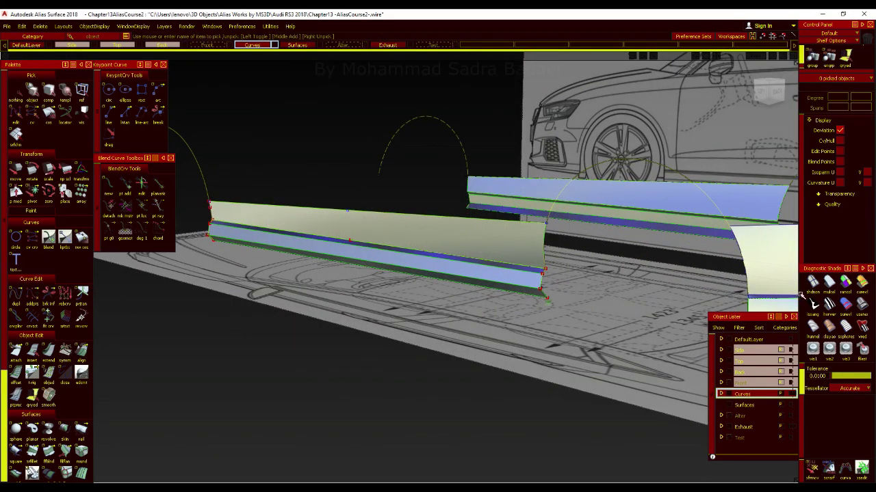
click(812, 284)
alt+shift+drag(512, 289, 361, 279)
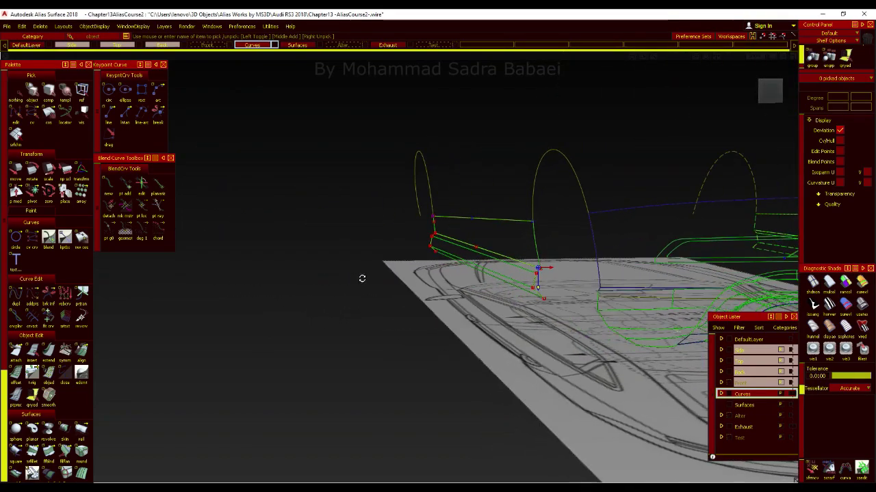
- Examine the side skirt in the rear three-quarter reference photo Audi-RS3_Sedan-2017-1600-33.jpg
click(377, 488)
ctrl+scroll(554, 336, up, 3)
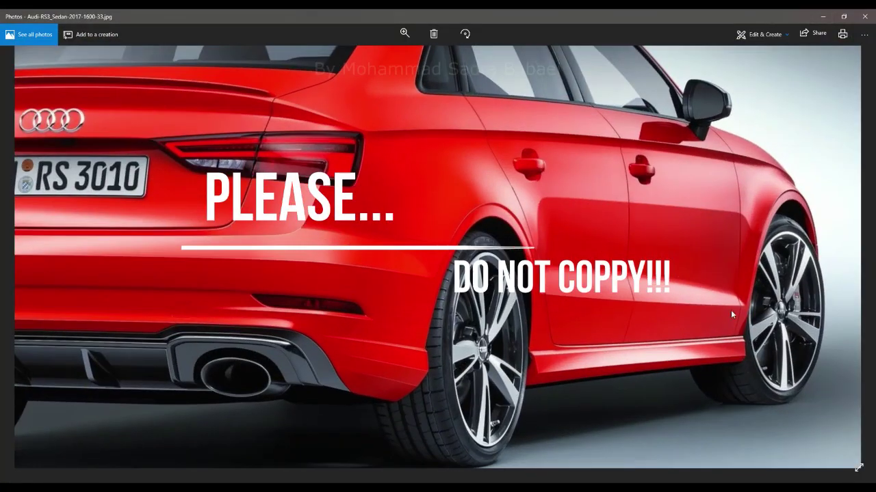
click(816, 16)
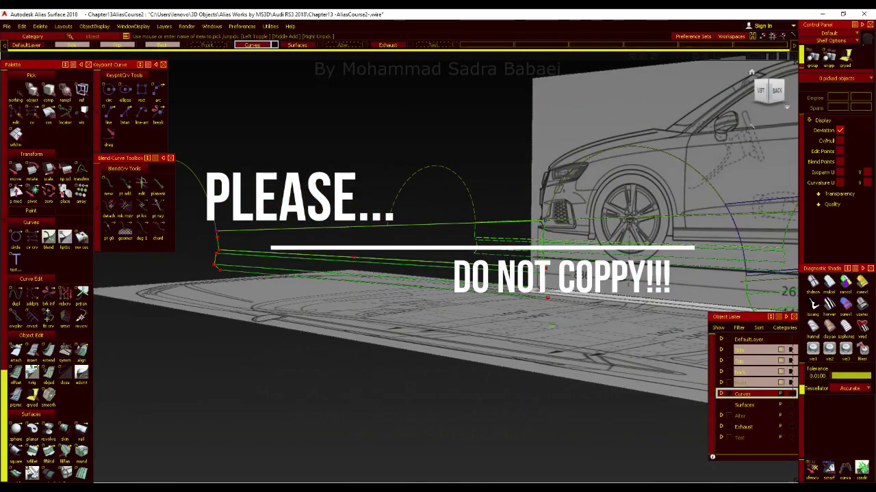
- Compare the side skirt curves with the blueprints in the left, top and back views
click(764, 90)
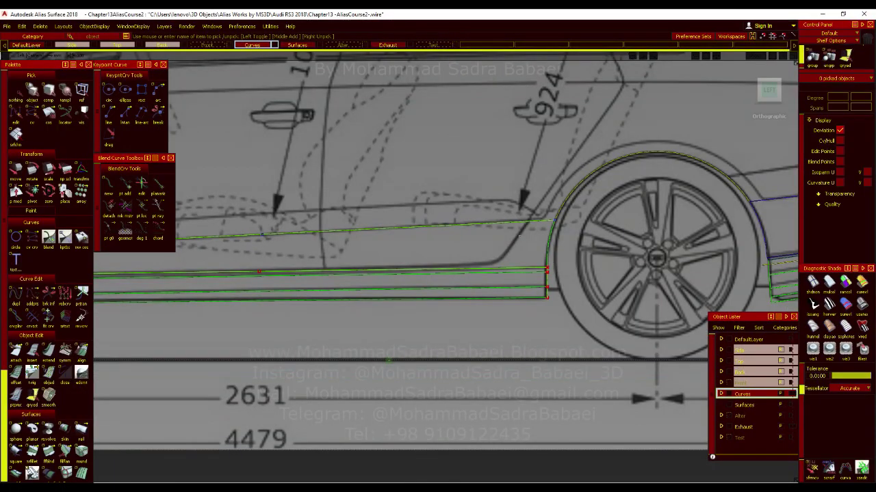
alt+shift+right_drag(539, 266, 420, 338)
alt+shift+middle_drag(455, 296, 484, 311)
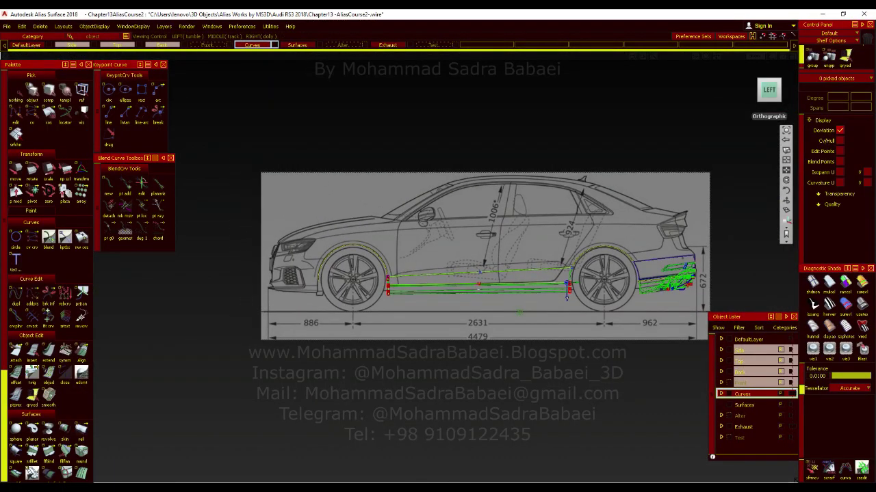
scroll(475, 286, up, 4)
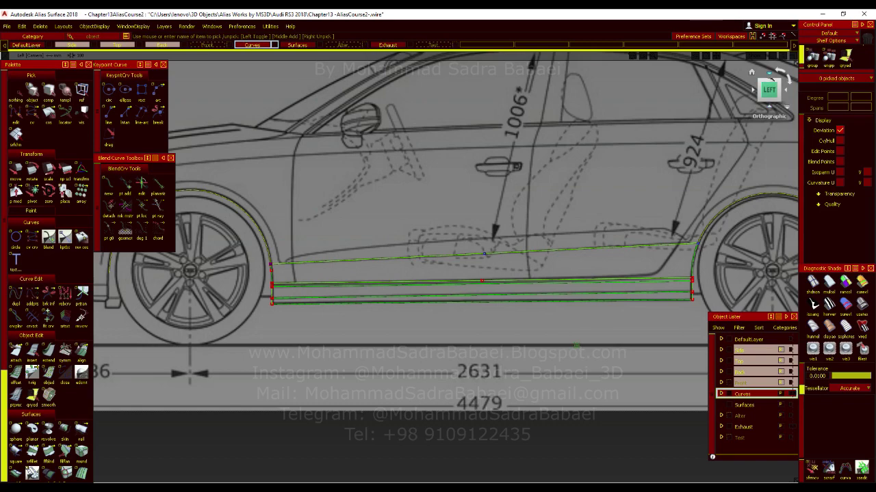
click(772, 80)
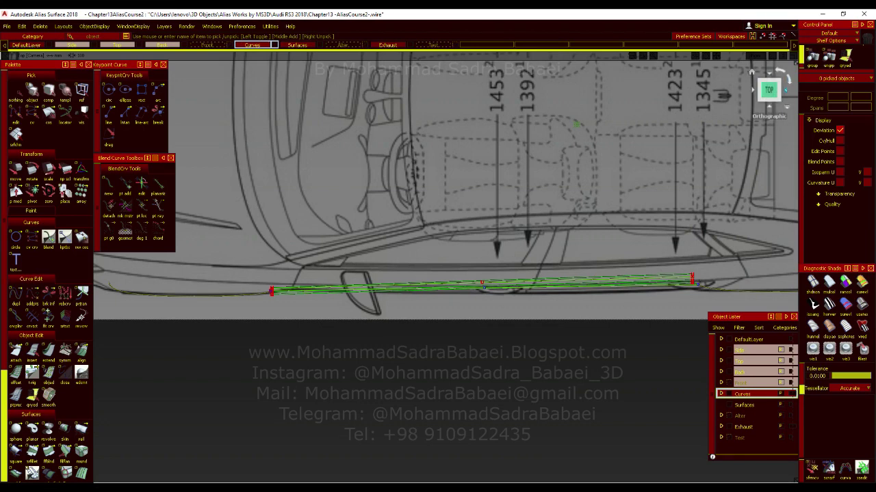
click(786, 90)
alt+shift+right_drag(512, 208, 583, 195)
scroll(582, 194, down, 4)
scroll(582, 195, up, 6)
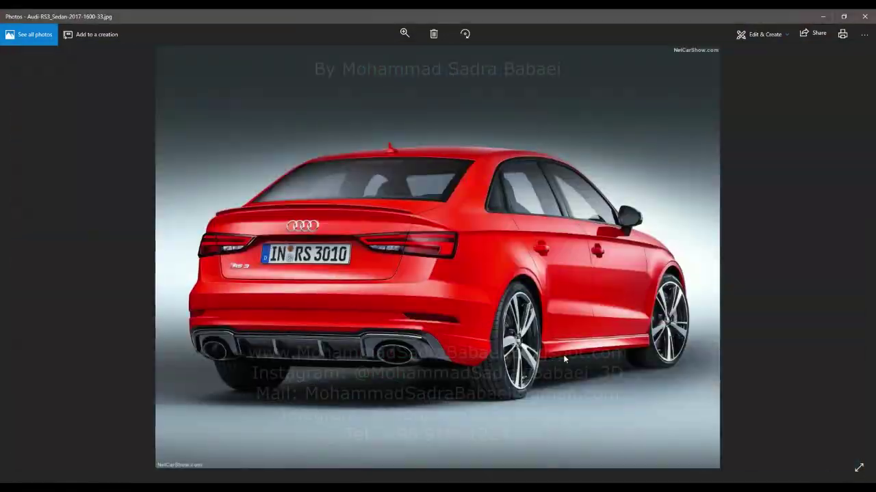
- Browse the rear reference photos and examine how far the lower body side stands out, up to Audi-RS3_Sedan-2017-1600-36.jpg
scroll(563, 354, up, 2)
scroll(563, 354, up, 1)
scroll(563, 351, down, 3)
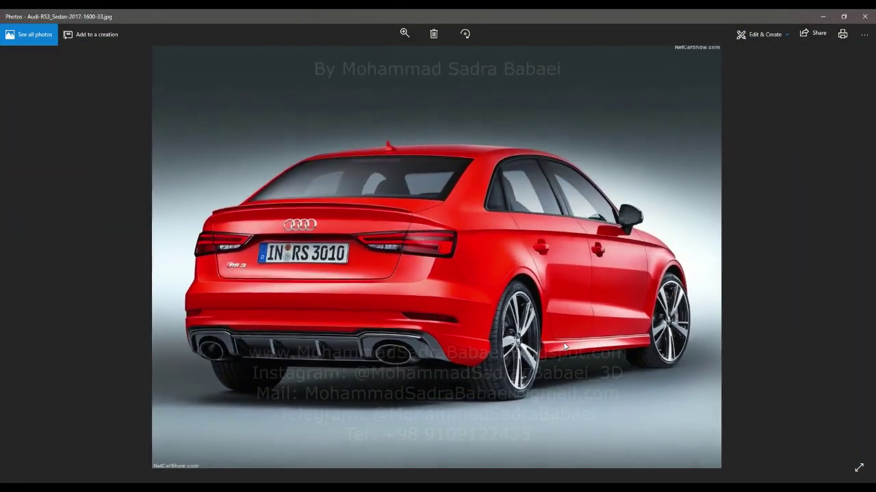
key(Right)
key(Right)
key(Right)
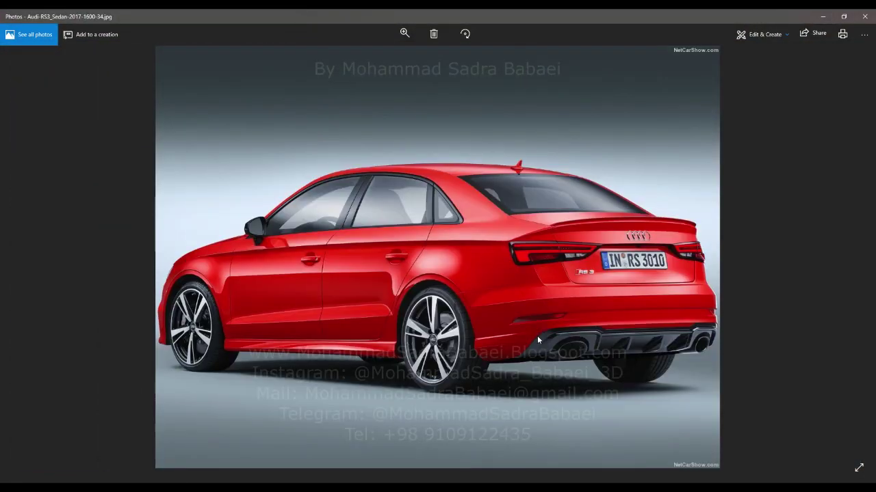
key(Right)
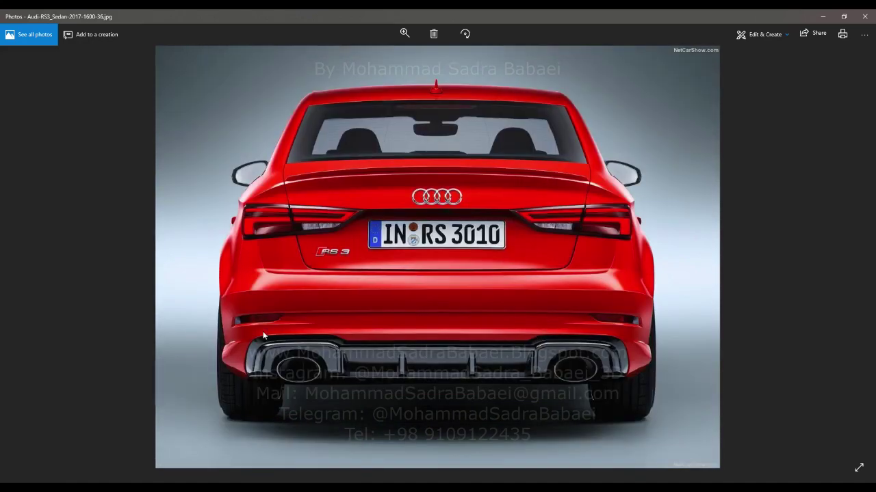
scroll(264, 335, up, 2)
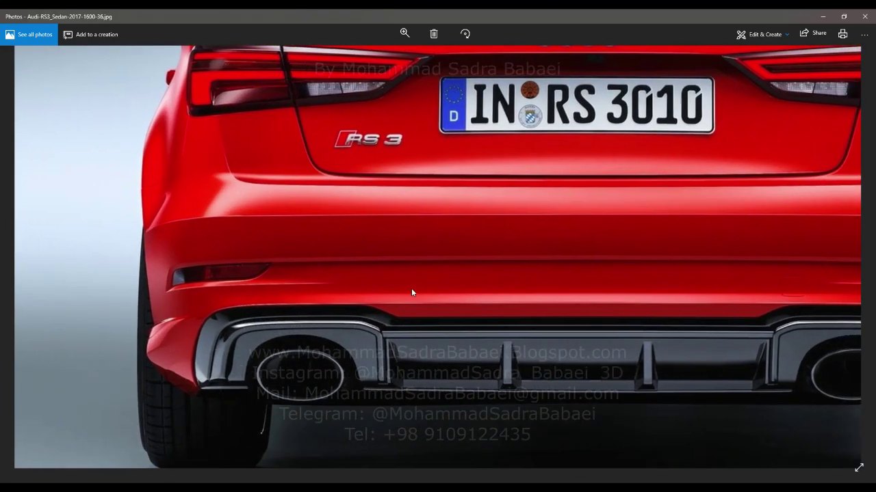
scroll(411, 292, down, 2)
click(822, 16)
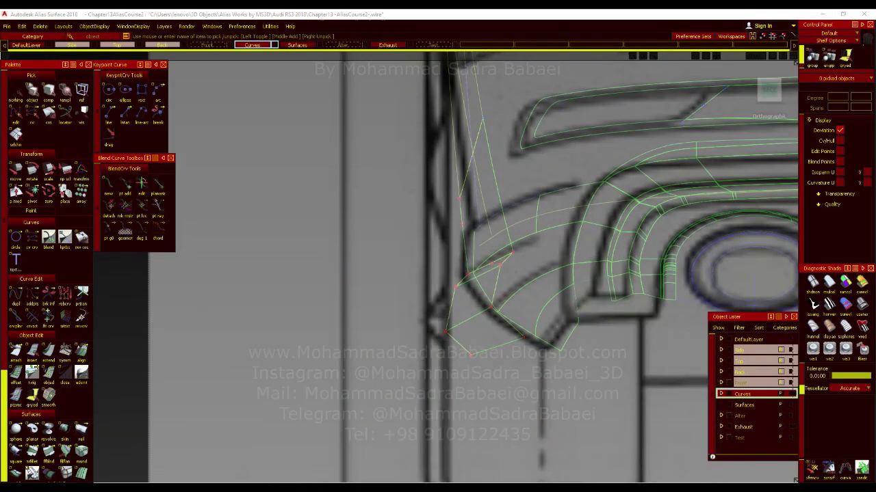
- Check the skirt's end profiles against the back blueprint and inspect the shaded skirt surfaces in perspective
alt+shift+right_drag(507, 294, 482, 342)
scroll(487, 293, up, 3)
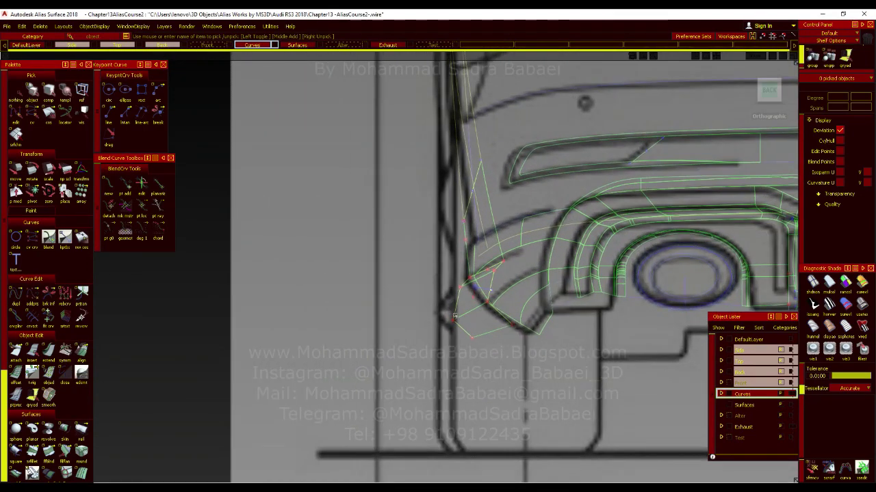
scroll(443, 318, up, 3)
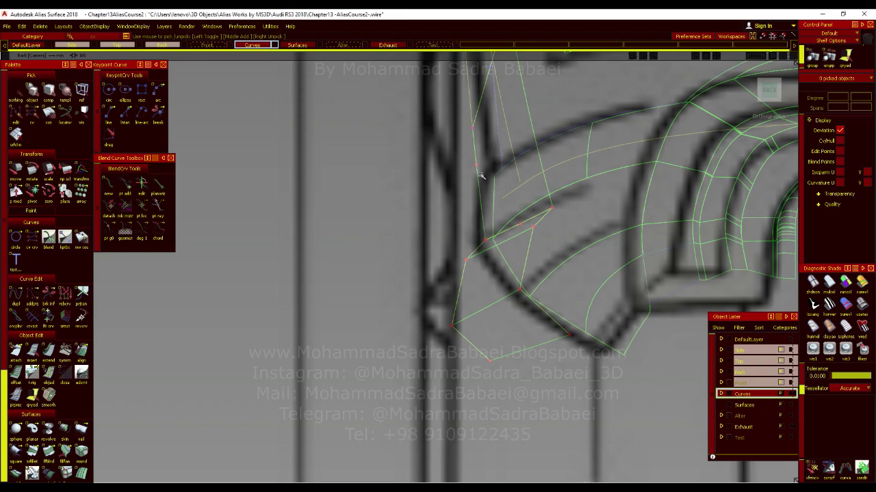
alt+shift+right_drag(481, 176, 457, 205)
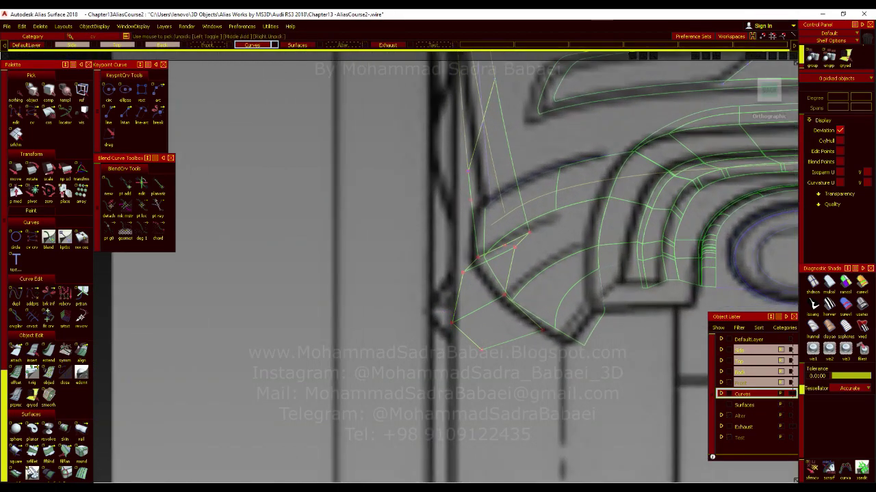
drag(540, 225, 443, 282)
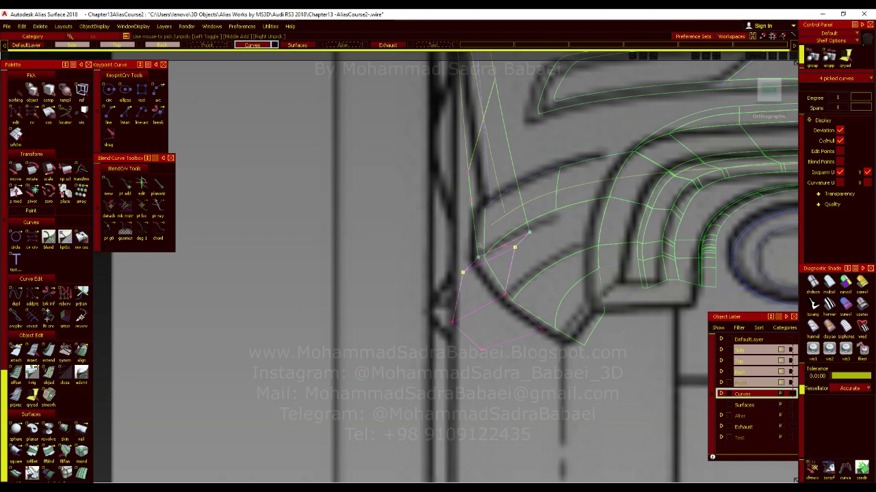
click(443, 282)
alt+shift+right_drag(443, 283, 383, 340)
alt+shift+drag(383, 339, 463, 301)
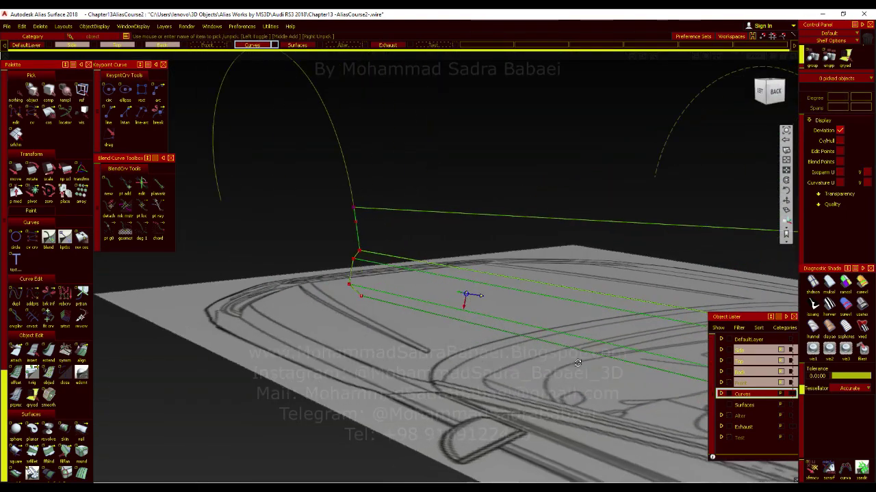
alt+shift+right_drag(463, 301, 870, 327)
click(862, 309)
alt+shift+right_drag(599, 324, 463, 296)
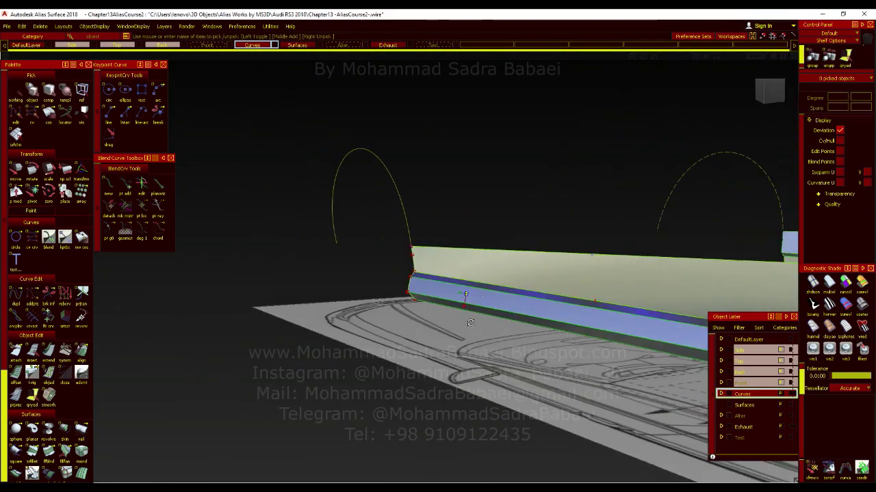
alt+shift+drag(463, 297, 420, 325)
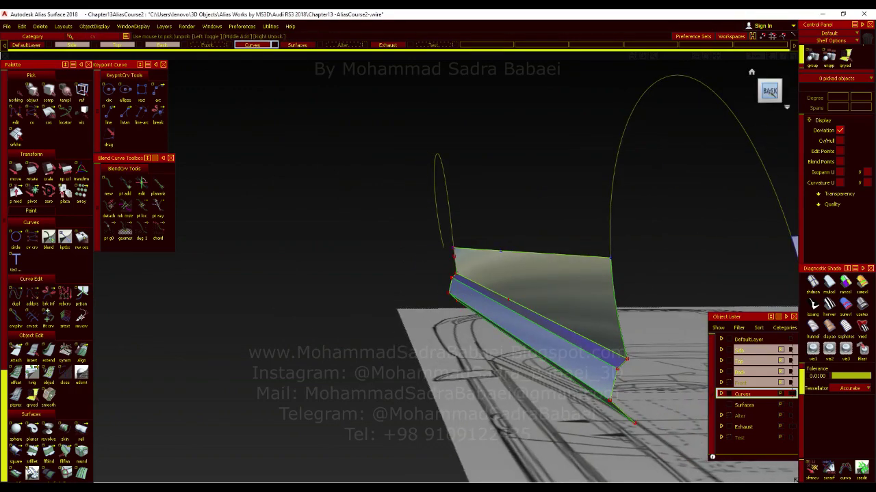
- Return to the back view and turn off the shading to show the skirt's end profiles as wireframe
click(769, 91)
click(812, 284)
alt+shift+right_drag(478, 299, 670, 305)
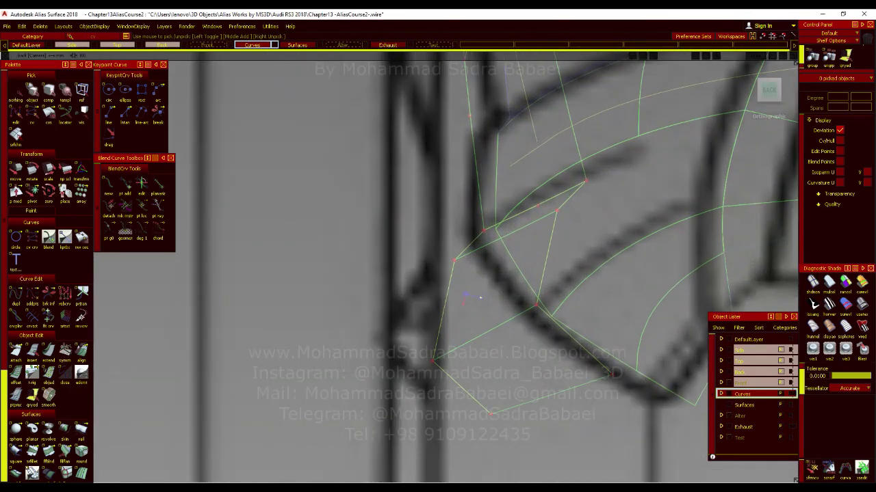
- Try to move the lower outer corner CV of the skirt's front end profile outward toward the blueprint line
ctrl+shift+drag(388, 268, 392, 255)
alt+shift+right_drag(417, 331, 426, 336)
drag(449, 335, 427, 357)
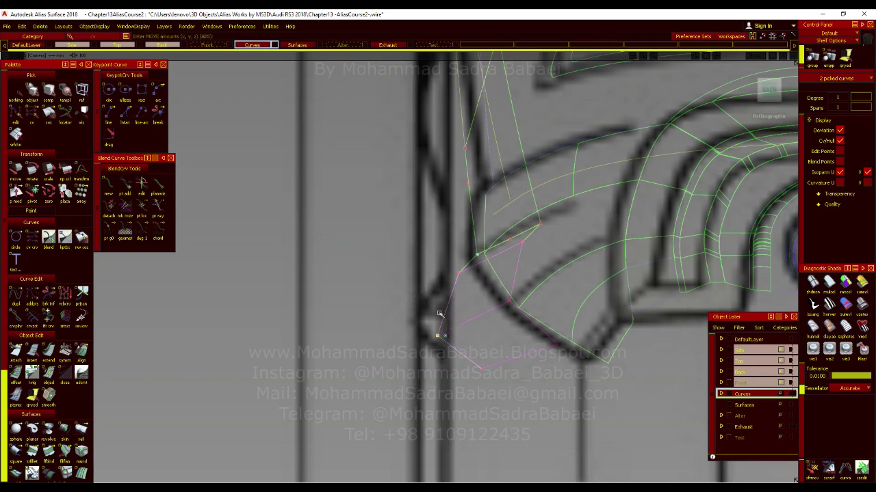
scroll(440, 314, down, 2)
click(435, 352)
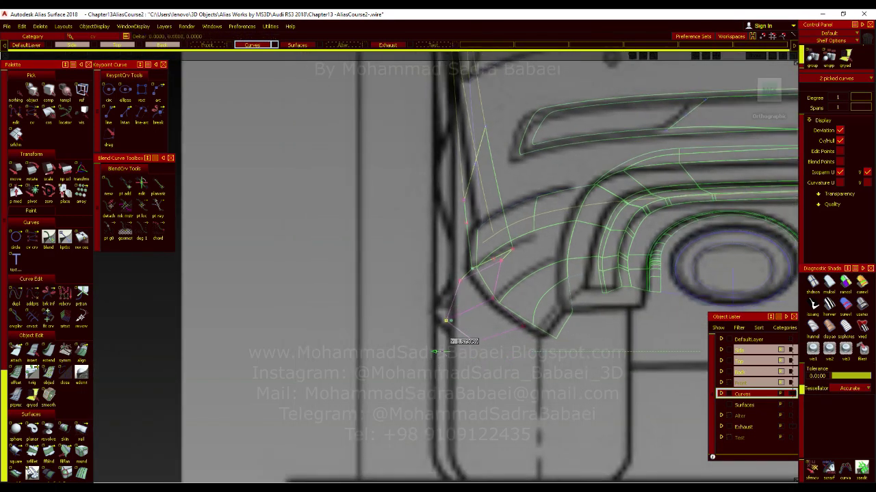
middle_drag(439, 352, 435, 351)
alt+shift+scroll(472, 295, up, 3)
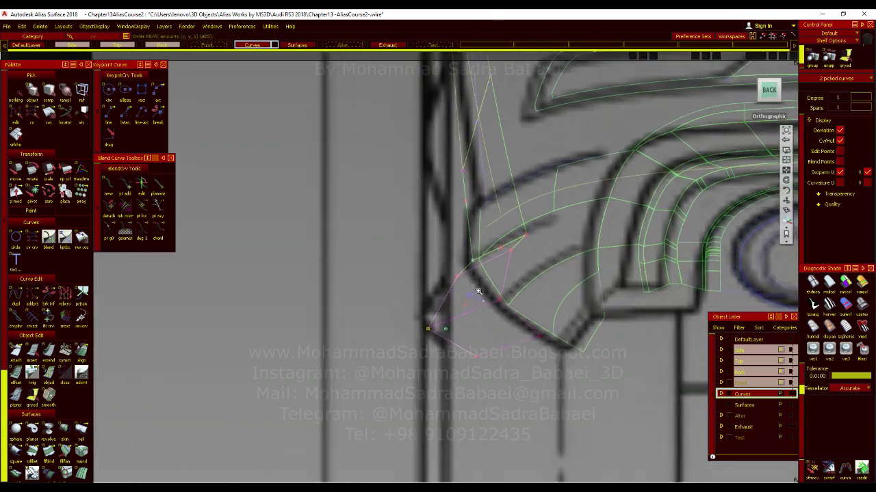
ctrl+shift+drag(436, 328, 441, 298)
drag(468, 265, 452, 282)
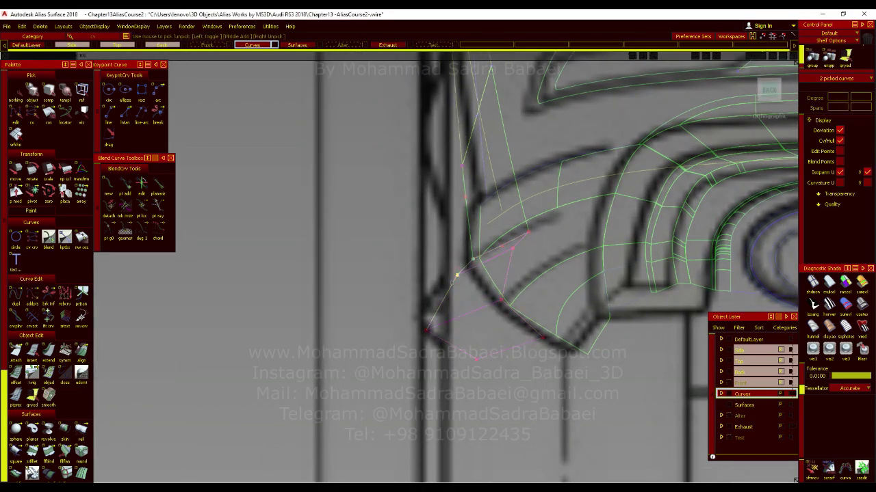
- Undo the outward move of the front profile's lower outer corner CV
key(ctrl+z)
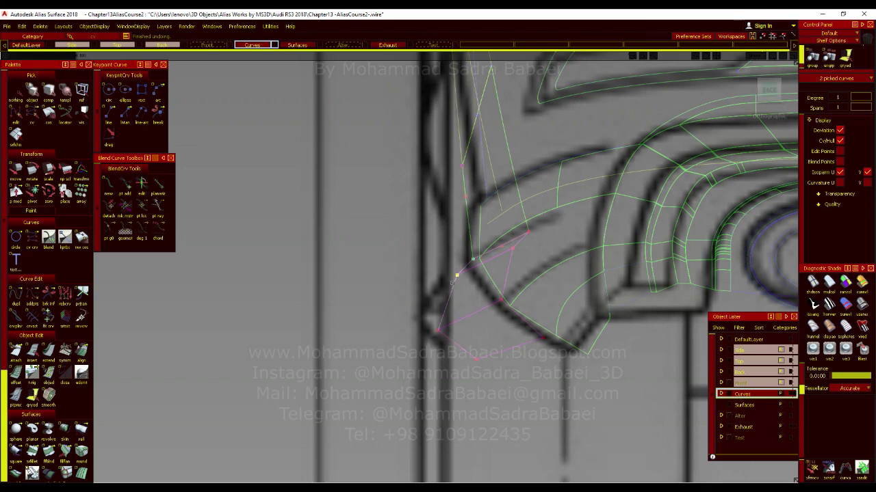
key(ctrl+z)
click(453, 278)
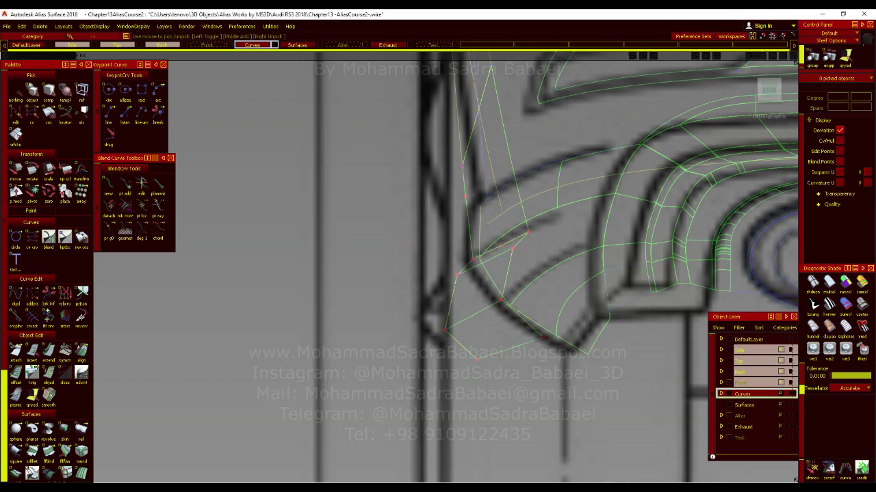
- Move the lower outer corner CVs of the skirt's front and rear end profiles outward together
key(ctrl+z)
key(ctrl+z)
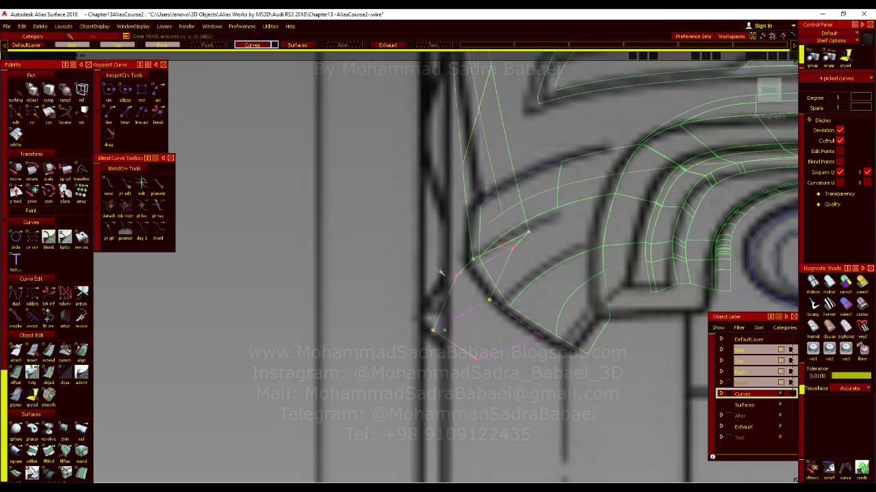
ctrl+shift+drag(438, 270, 440, 256)
- Move the upper outer corner CVs of both skirt end profiles outward together by about -5 in Y
ctrl+shift+drag(442, 261, 480, 280)
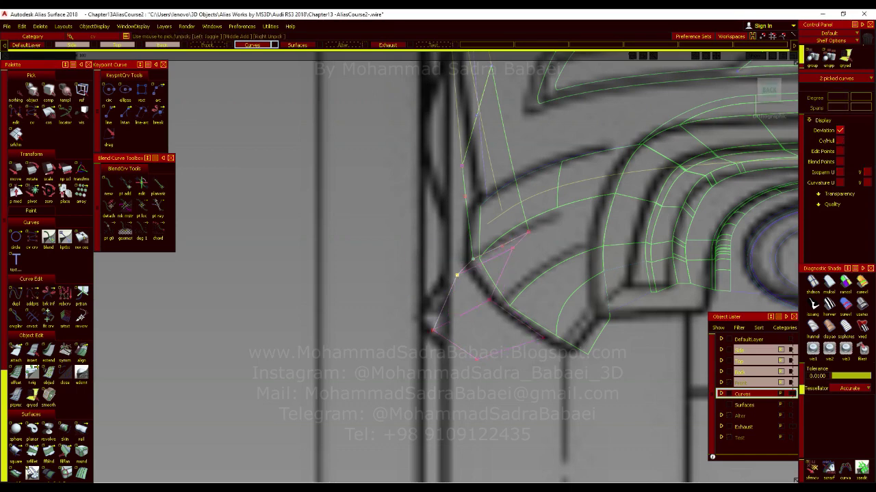
drag(504, 242, 521, 256)
ctrl+shift+middle_drag(345, 249, 379, 264)
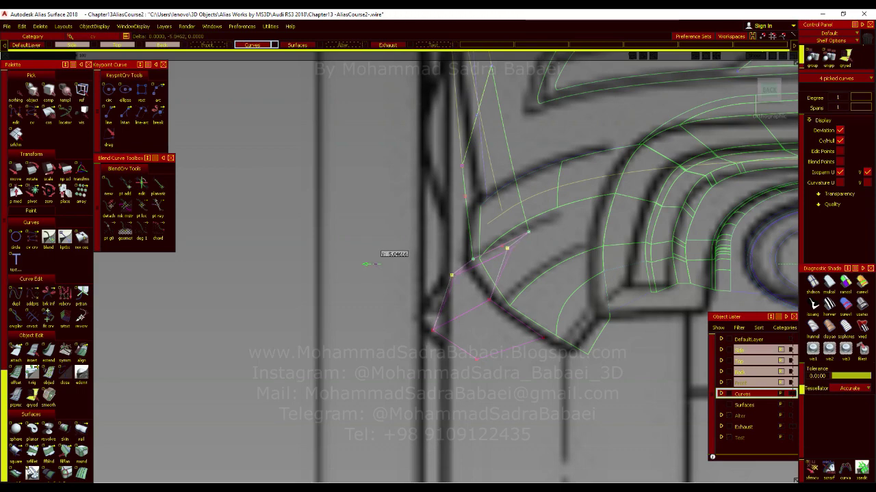
ctrl+shift+drag(414, 241, 416, 225)
alt+shift+right_drag(481, 275, 440, 373)
scroll(462, 286, up, 3)
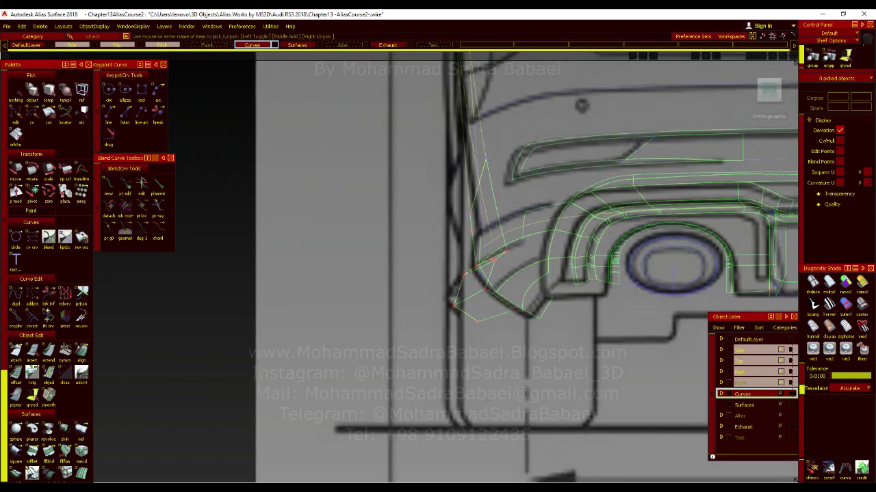
alt+shift+right_drag(480, 276, 460, 340)
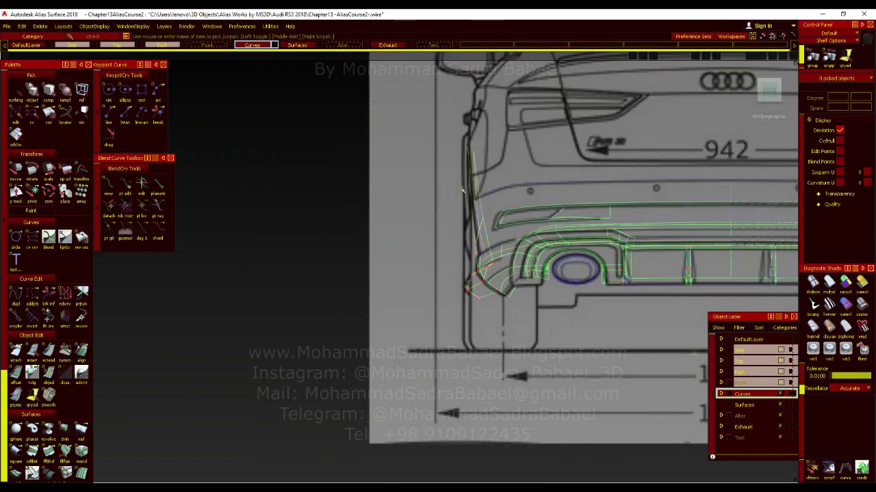
alt+shift+right_drag(480, 274, 466, 294)
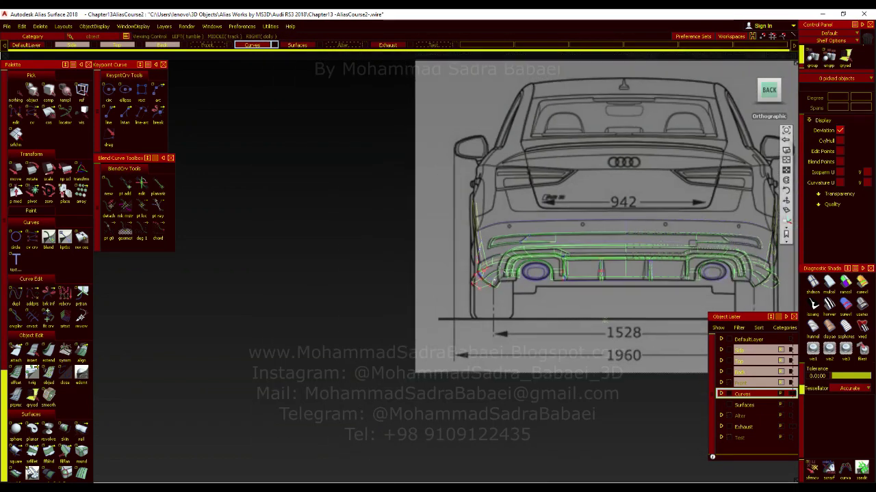
- Examine the side skirt shape against the blueprints from the side and in shaded perspective
alt+shift+middle_drag(467, 294, 448, 310)
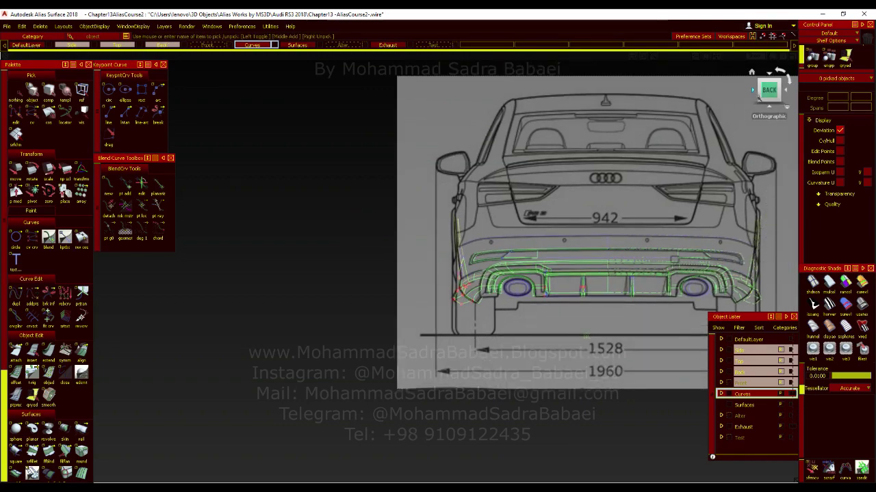
click(785, 88)
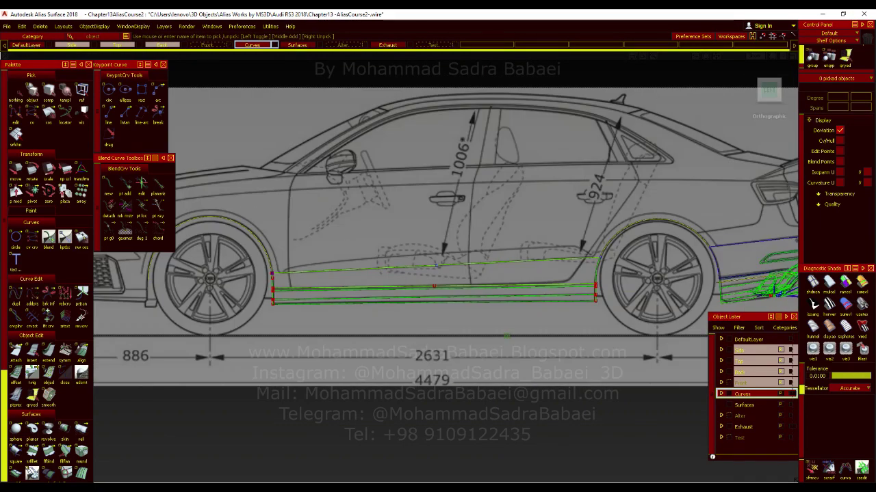
alt+shift+drag(547, 295, 336, 317)
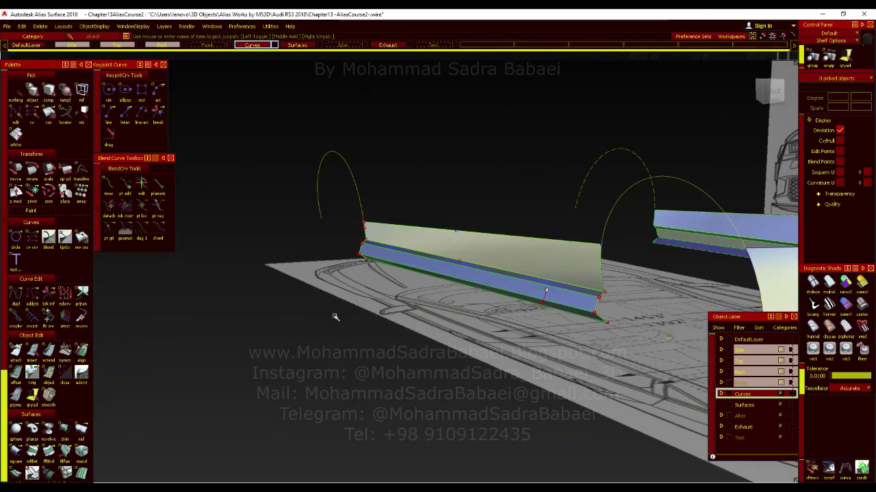
alt+shift+right_drag(335, 317, 561, 264)
alt+shift+drag(561, 263, 525, 273)
ctrl+shift+right_drag(525, 272, 525, 245)
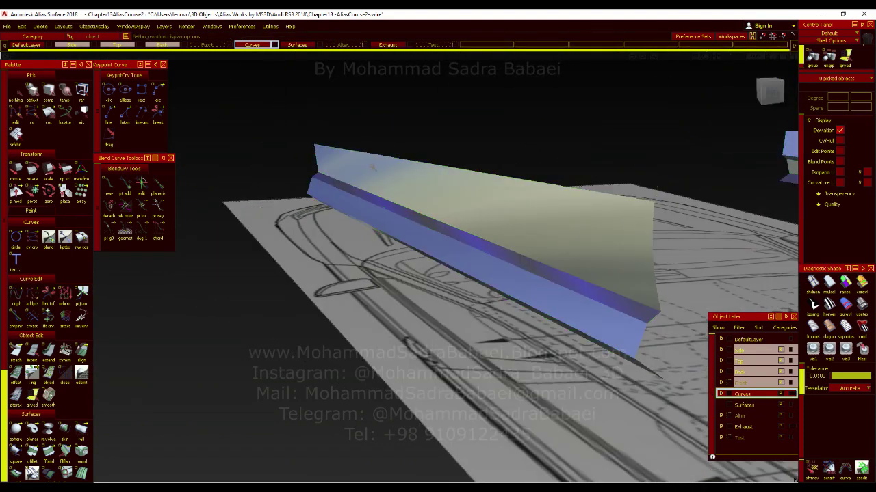
- Open the skirt's upper surface in the Square tool and review its boundary continuity settings
click(612, 199)
click(16, 451)
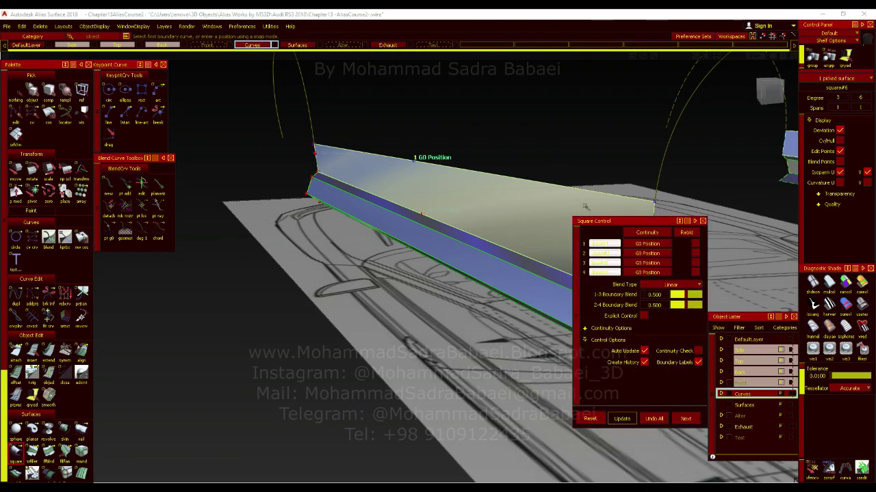
mouse_move(456, 176)
alt+shift+mouse_down()
mouse_move(426, 201)
mouse_move(465, 251)
mouse_move(356, 169)
alt+shift+mouse_up()
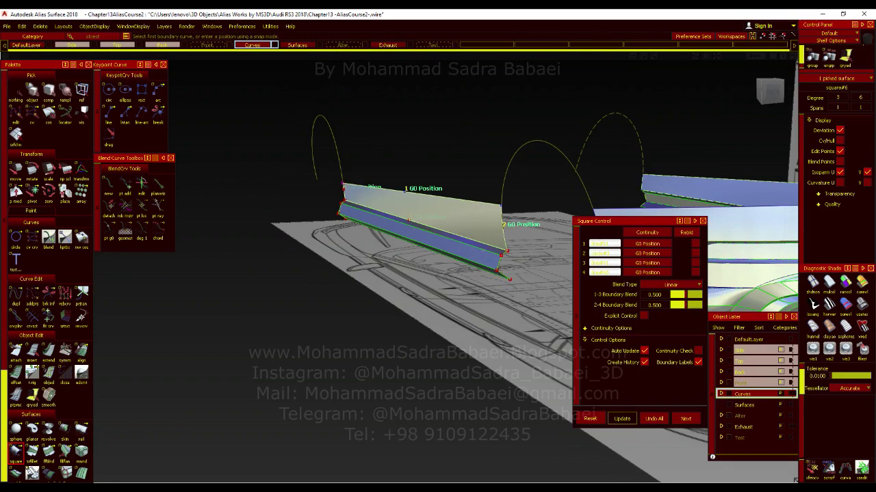
ctrl+shift+drag(525, 269, 525, 294)
alt+shift+right_drag(488, 252, 528, 267)
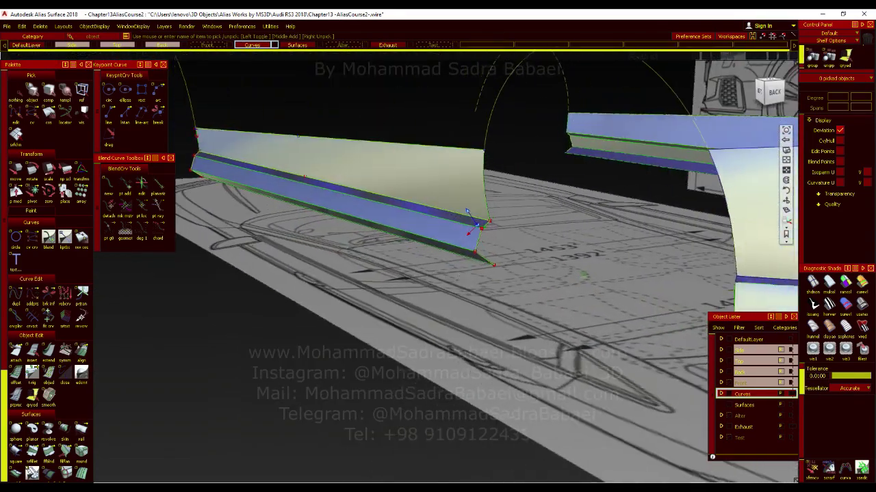
- Apply curvature evaluation shading to the model and set the curvature color scale to 10.000 for the Princ. Max type
alt+shift+right_drag(438, 287, 525, 292)
alt+shift+middle_drag(524, 292, 617, 346)
alt+shift+drag(617, 345, 651, 347)
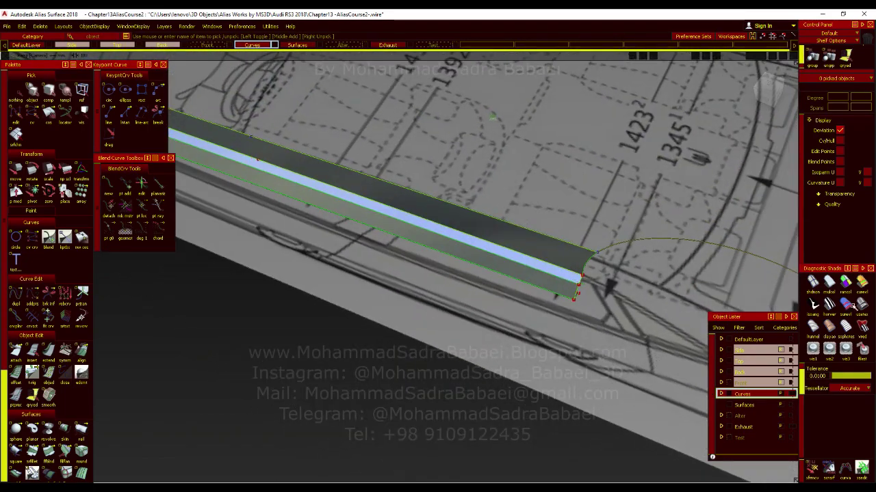
click(865, 286)
mouse_move(621, 307)
alt+shift+mouse_down()
mouse_move(524, 236)
mouse_move(430, 192)
mouse_move(468, 240)
mouse_move(509, 247)
alt+shift+mouse_up()
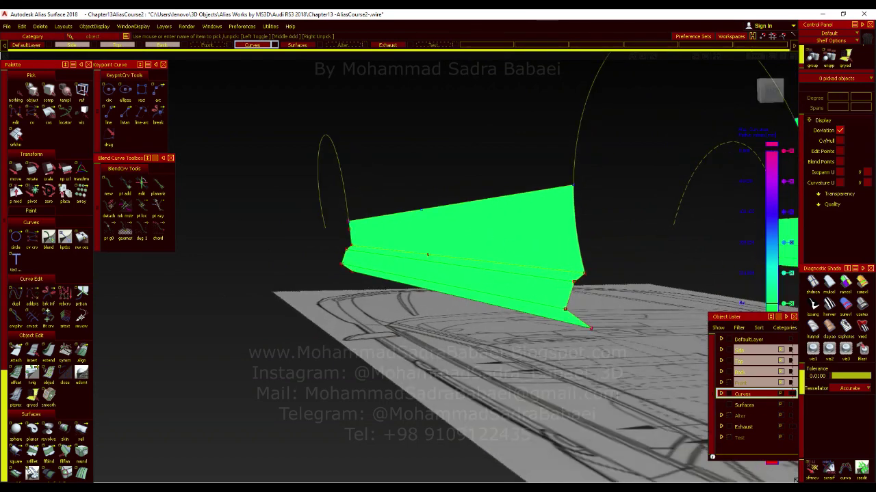
scroll(843, 384, up, 5)
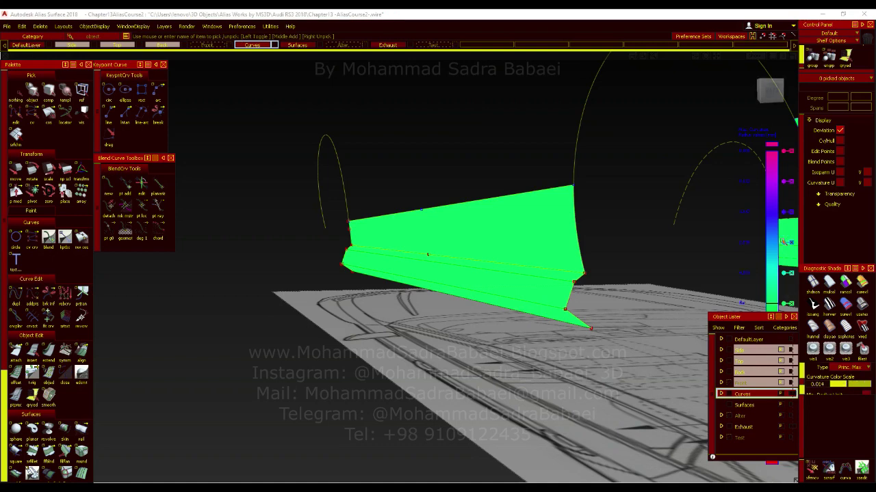
drag(840, 386, 831, 383)
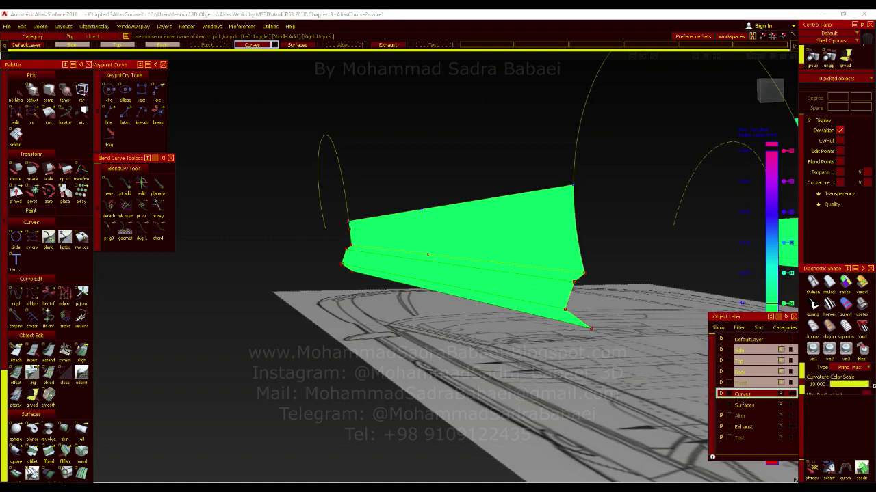
drag(873, 385, 868, 387)
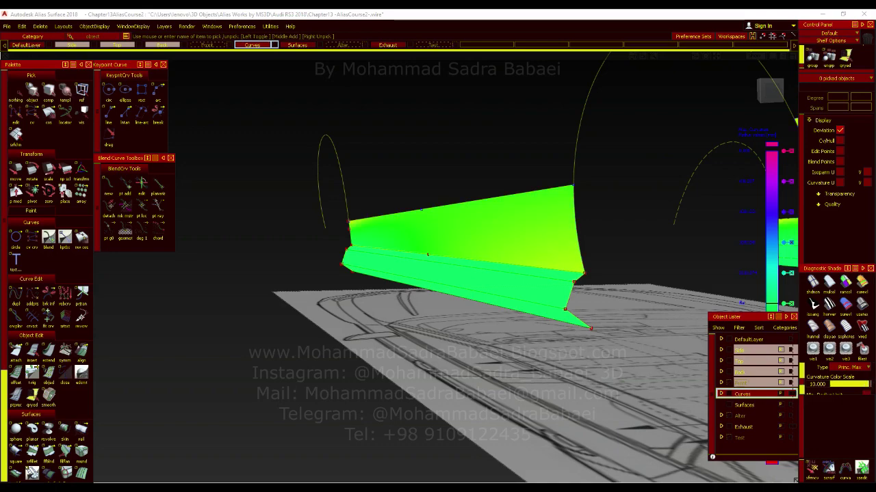
- Examine the curvature shading along the skirt's upper surface from the rear end to the front end
mouse_move(520, 342)
alt+shift+mouse_down()
mouse_move(493, 346)
mouse_move(473, 301)
mouse_move(458, 342)
mouse_move(484, 359)
mouse_move(490, 345)
alt+shift+mouse_up()
alt+shift+right_drag(490, 345, 537, 337)
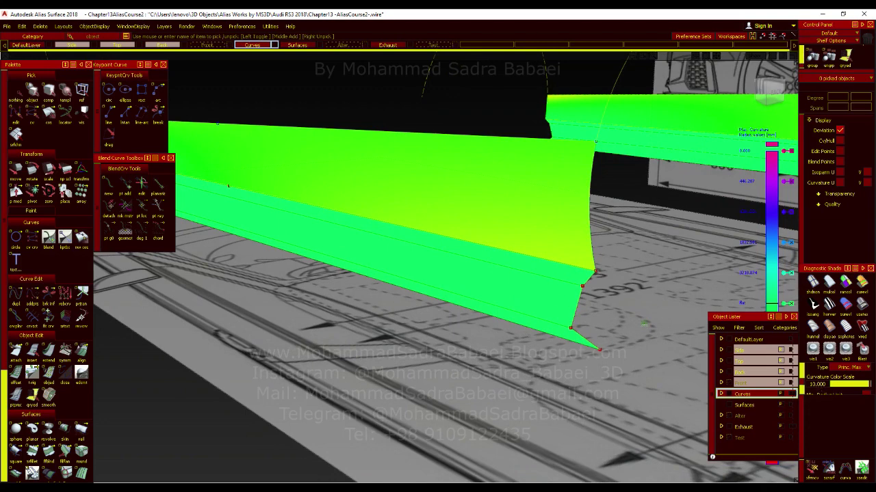
alt+shift+right_drag(466, 294, 383, 294)
alt+shift+right_drag(464, 291, 528, 287)
alt+shift+drag(528, 287, 554, 264)
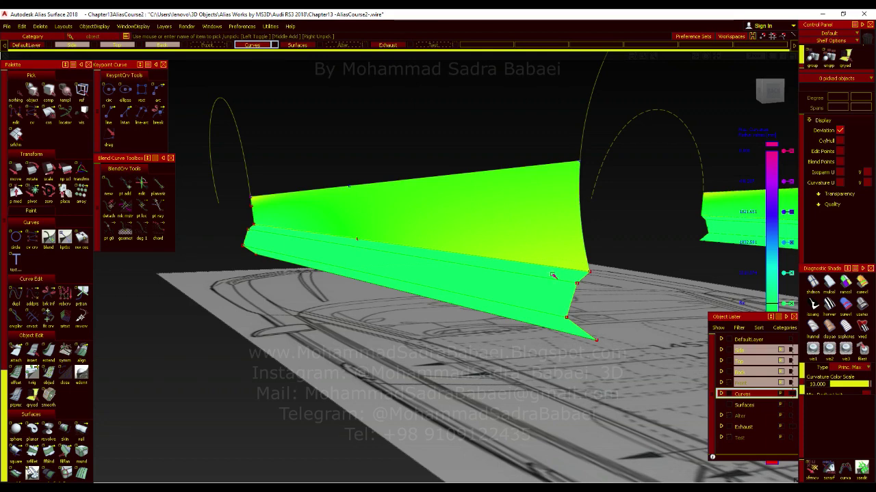
alt+shift+click(252, 199)
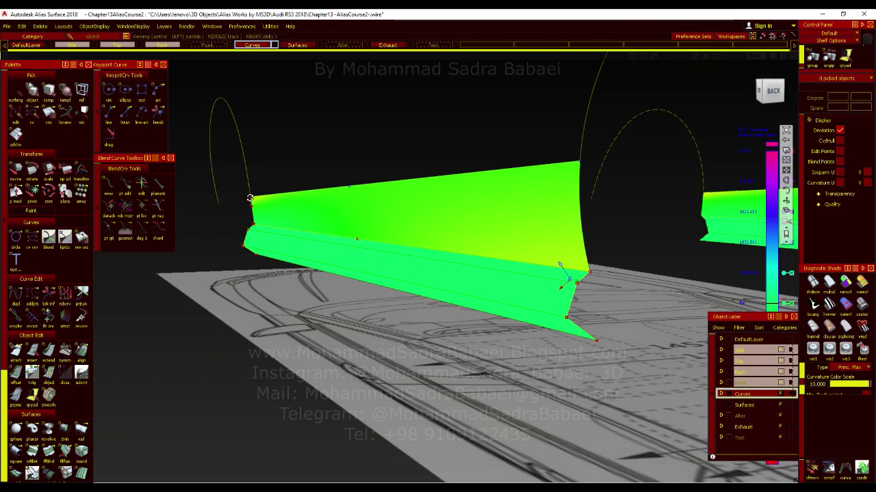
alt+shift+right_drag(285, 232, 301, 224)
alt+shift+drag(301, 225, 426, 288)
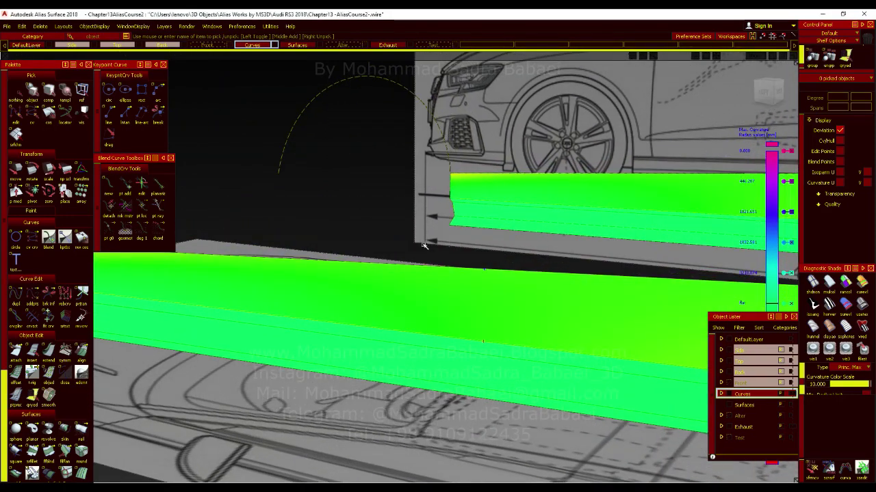
- Display the CVs of the skirt's upper edge curve and pick the CV nearest the front end
click(489, 270)
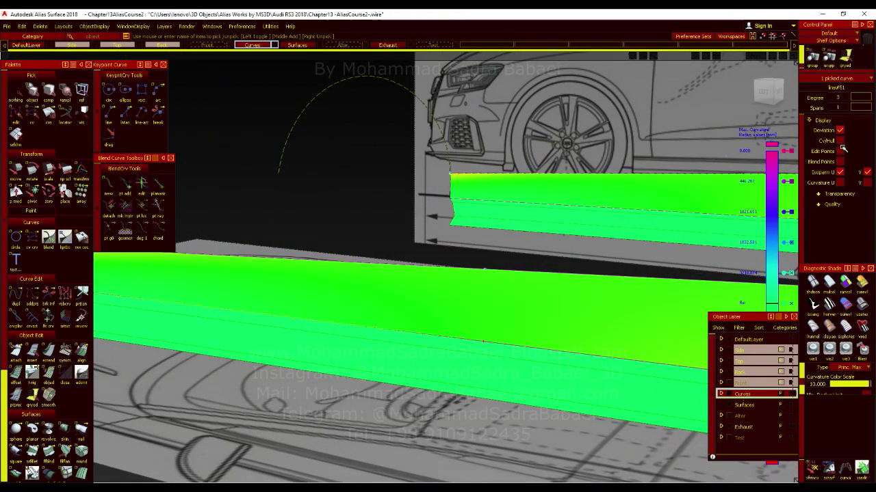
click(841, 141)
ctrl+shift+drag(522, 271, 505, 254)
drag(348, 251, 295, 280)
alt+shift+right_drag(410, 309, 350, 271)
alt+shift+middle_drag(345, 277, 448, 275)
alt+shift+drag(448, 275, 412, 288)
alt+shift+right_drag(412, 288, 415, 367)
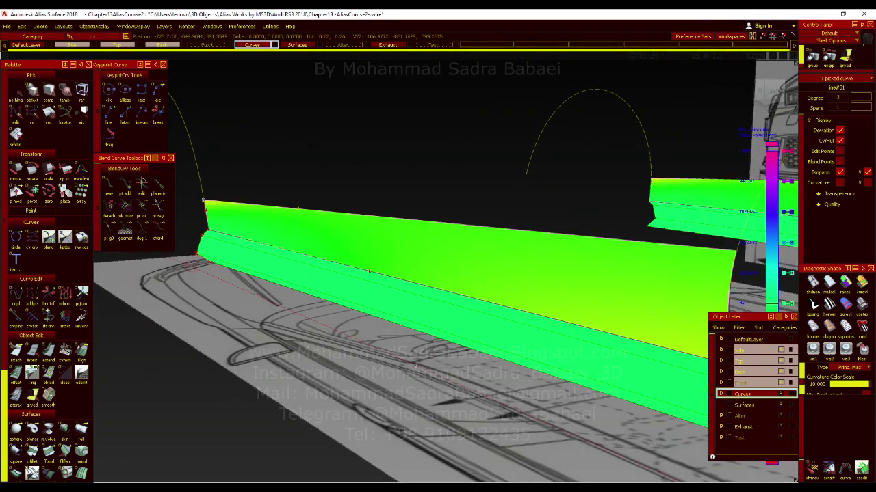
- Try moving the upper edge curve's front-side CV along the skirt toward the front end, undoing each move
drag(409, 362, 405, 364)
middle_drag(404, 364, 391, 383)
key(ctrl+z)
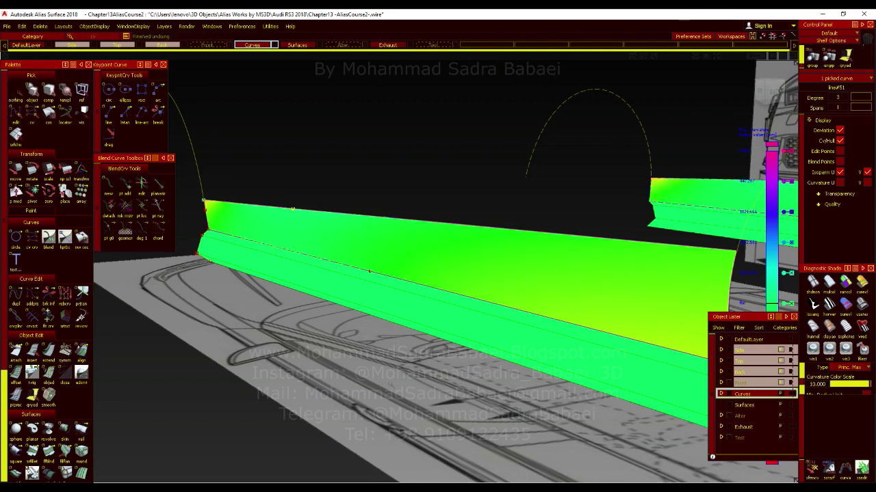
key(ctrl+z)
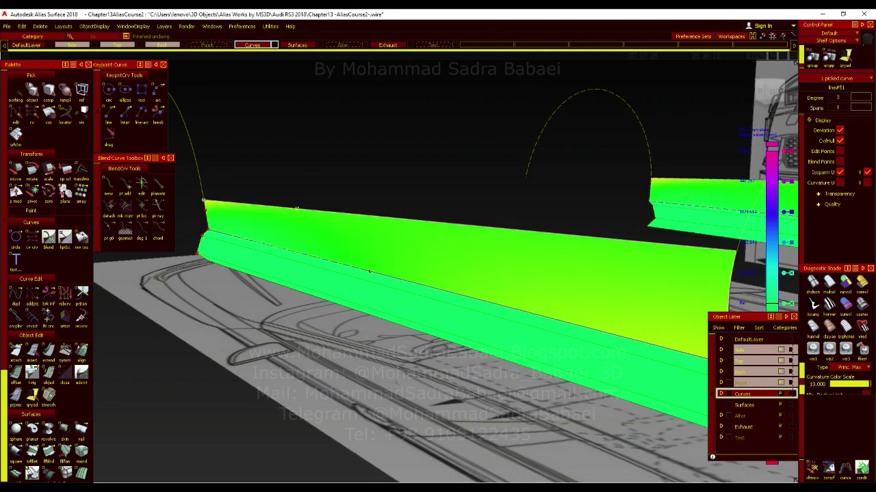
middle_drag(393, 382, 391, 382)
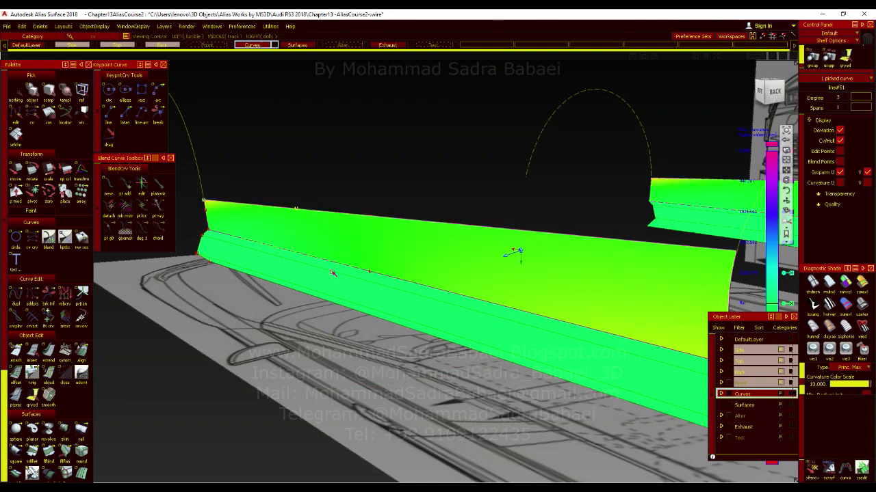
key(ctrl+z)
middle_drag(439, 417, 435, 415)
middle_drag(580, 325, 567, 322)
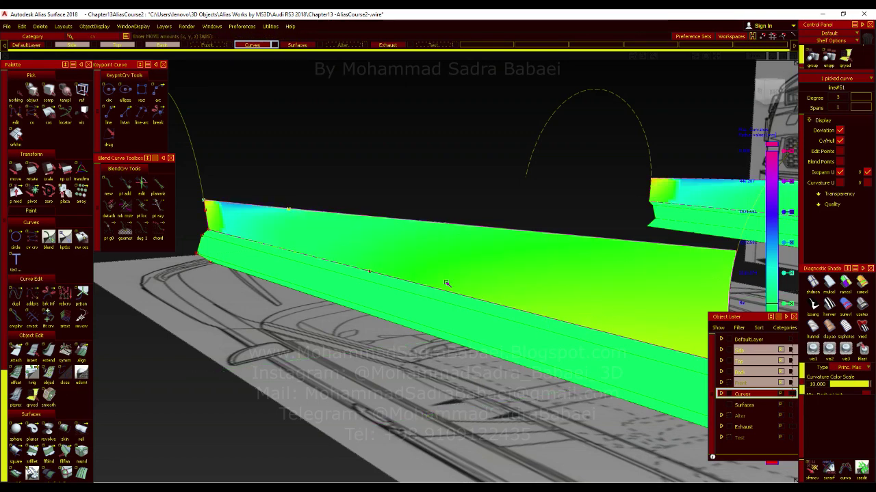
key(ctrl+z)
key(ctrl+z)
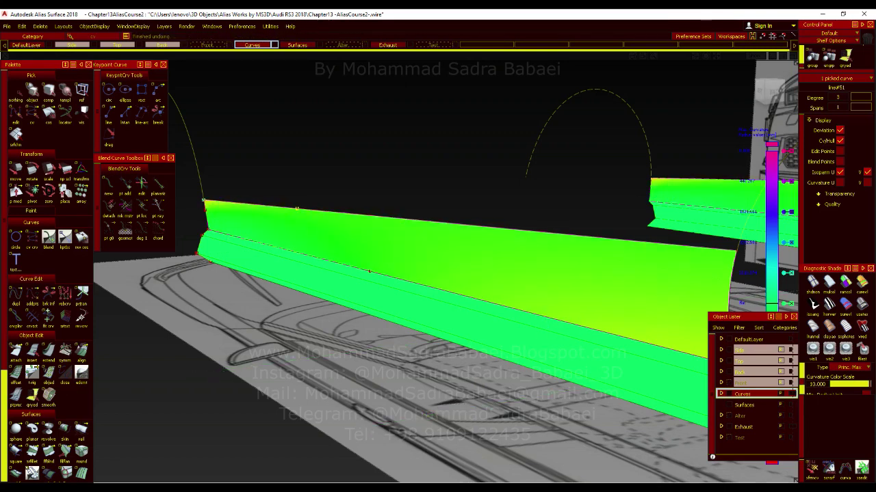
- Nudge the upper edge curve's front-side CV slightly, hide the curve's CVs and clear the selection
alt+shift+right_drag(370, 375, 323, 380)
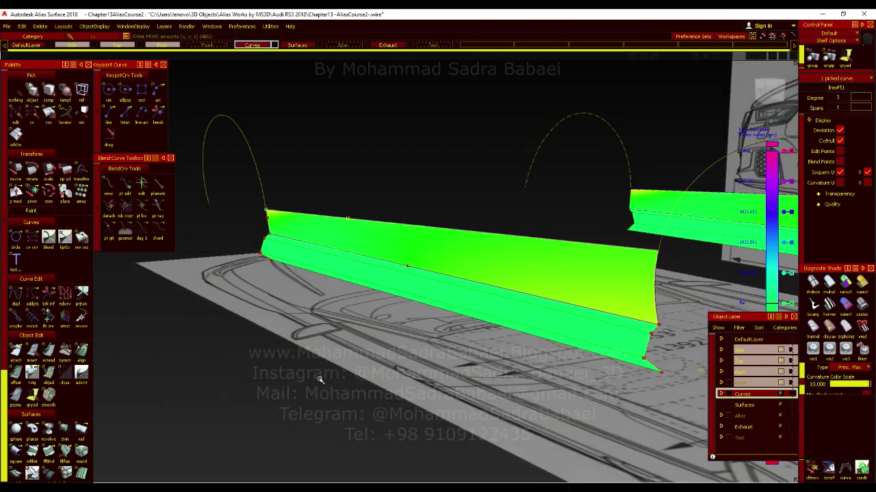
click(335, 378)
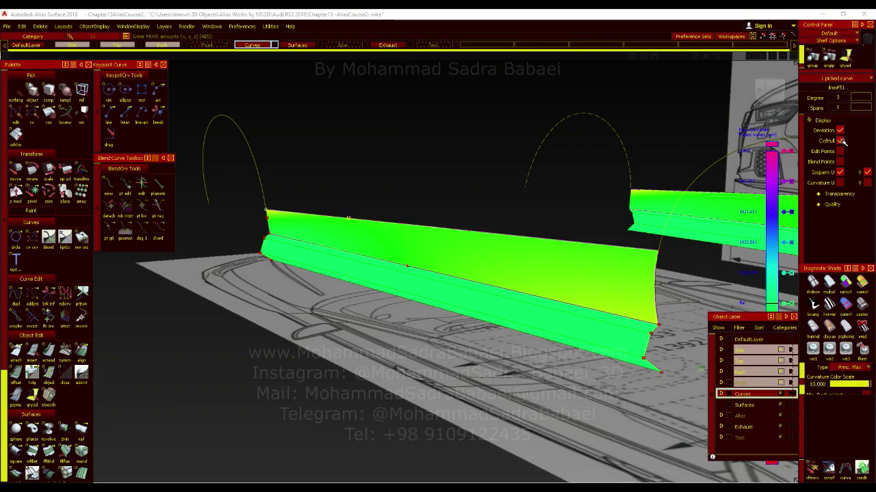
ctrl+shift+drag(464, 264, 464, 237)
ctrl+shift+drag(463, 274, 463, 297)
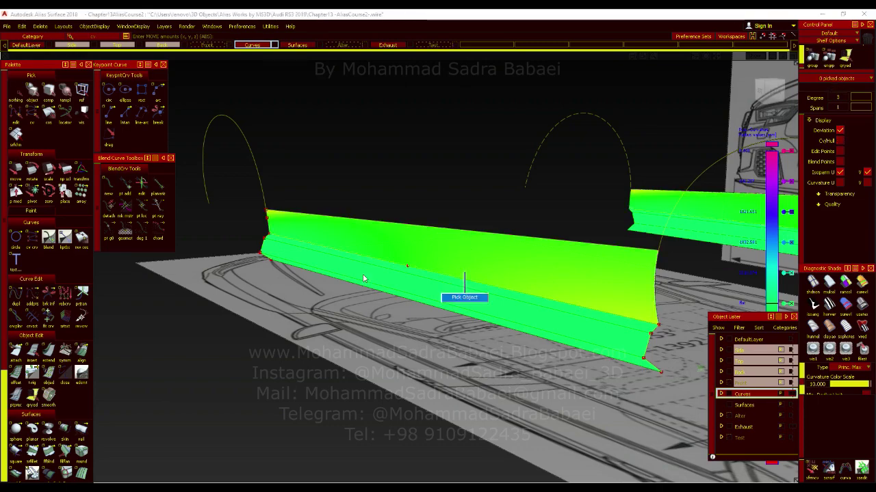
- Pick the upper curve of the skirt's front end profile and display its CVs
alt+shift+click(267, 210)
alt+shift+right_drag(279, 210, 316, 256)
alt+shift+drag(317, 256, 506, 301)
alt+shift+right_drag(506, 300, 297, 238)
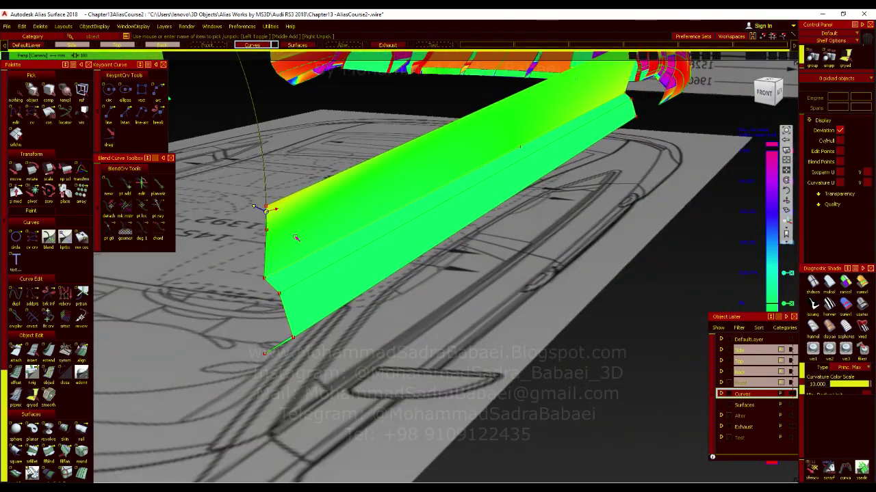
alt+shift+drag(297, 238, 367, 117)
alt+shift+middle_drag(367, 117, 404, 196)
click(304, 308)
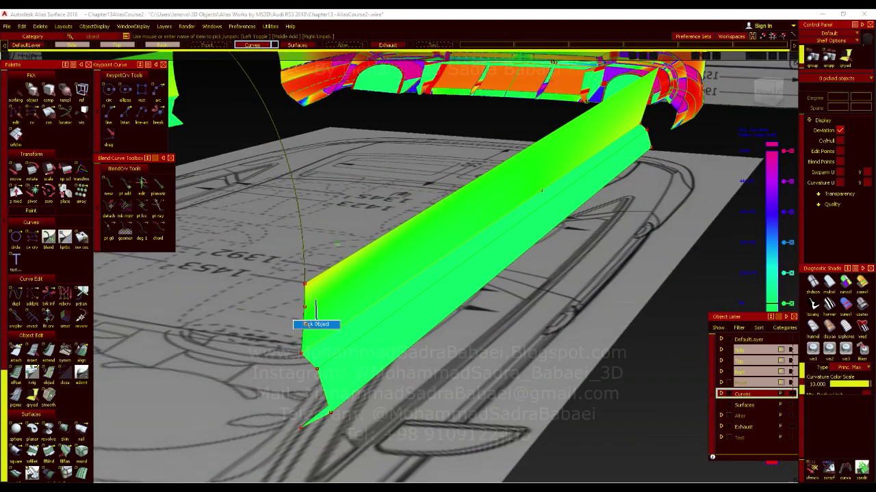
click(315, 324)
click(304, 308)
click(316, 313)
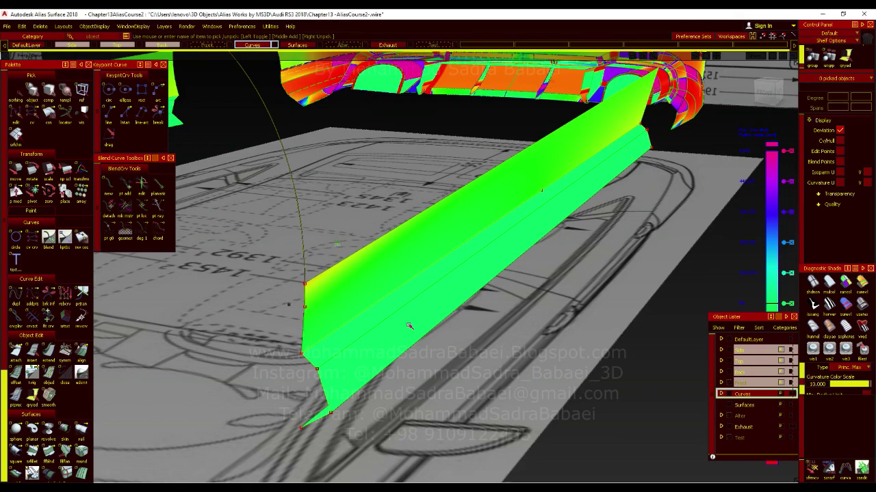
- Align the upper end of the front end profile curve with G1 continuity and a tangent scale of 3.7423
alt+shift+drag(409, 326, 94, 352)
click(82, 350)
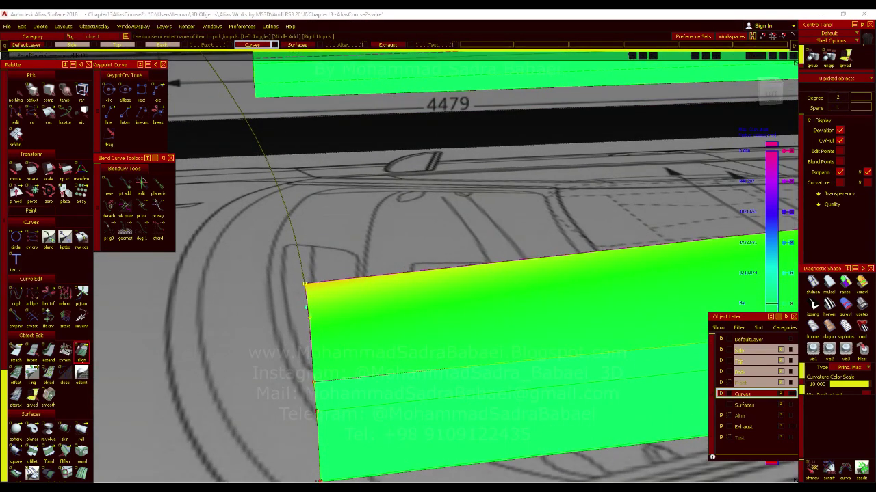
click(305, 282)
mouse_move(334, 324)
alt+shift+mouse_down()
mouse_move(401, 307)
mouse_move(361, 351)
mouse_move(264, 339)
mouse_move(303, 346)
mouse_move(303, 338)
mouse_move(305, 370)
mouse_move(356, 373)
alt+shift+mouse_up()
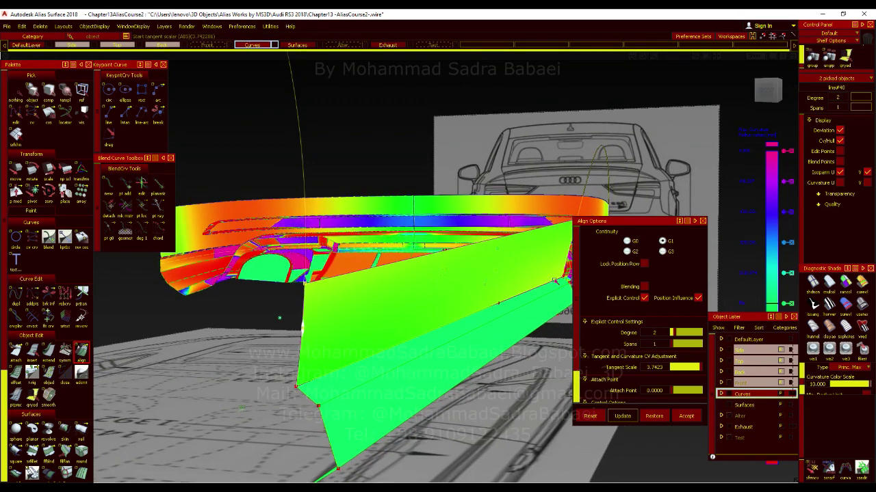
mouse_move(368, 334)
ctrl+shift+mouse_down()
mouse_move(369, 350)
mouse_move(419, 304)
mouse_move(329, 353)
mouse_move(368, 324)
ctrl+shift+mouse_up()
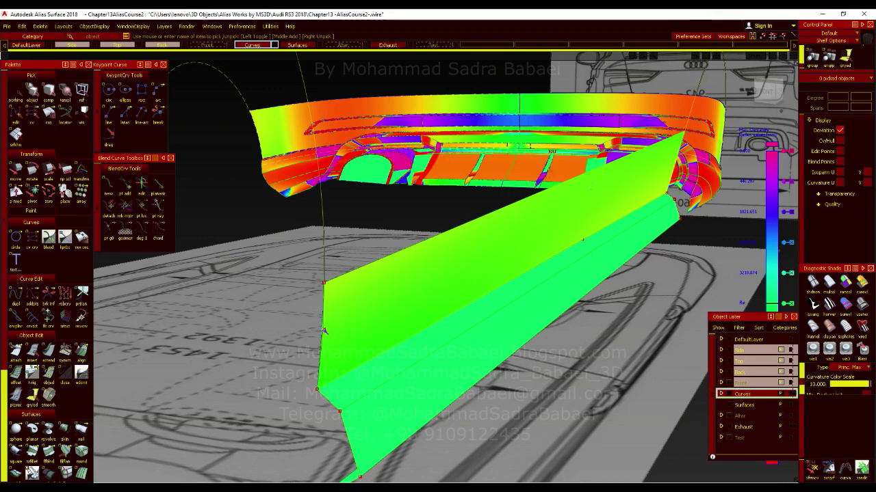
- Realign the front end profile curve with G1 continuity, raising the tangent scale to about 4.03
click(299, 317)
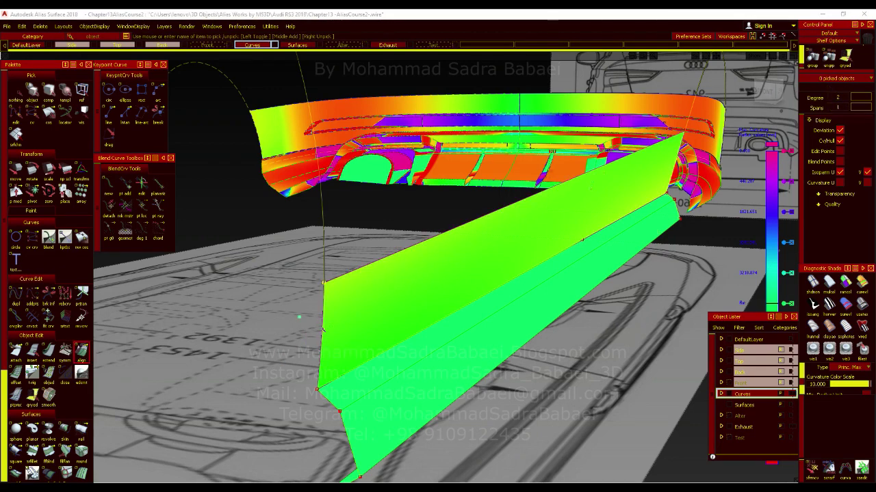
click(323, 329)
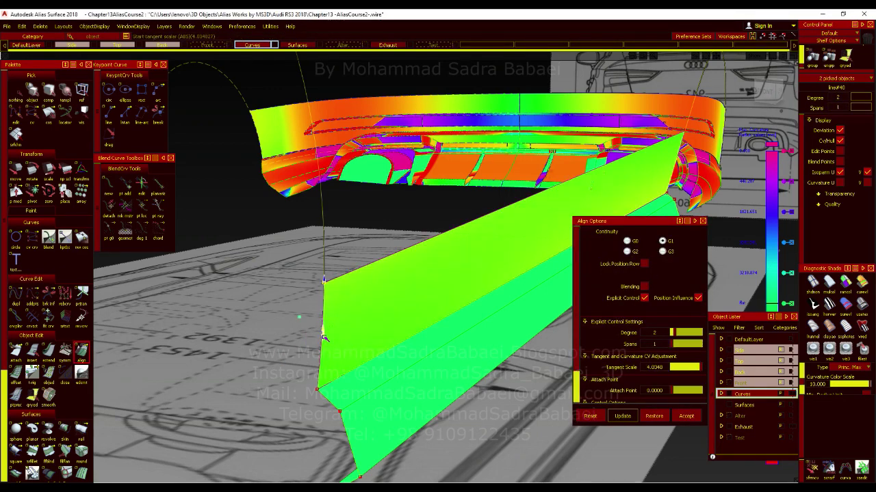
mouse_move(434, 283)
ctrl+shift+mouse_down()
mouse_move(437, 245)
mouse_move(433, 309)
ctrl+shift+mouse_up()
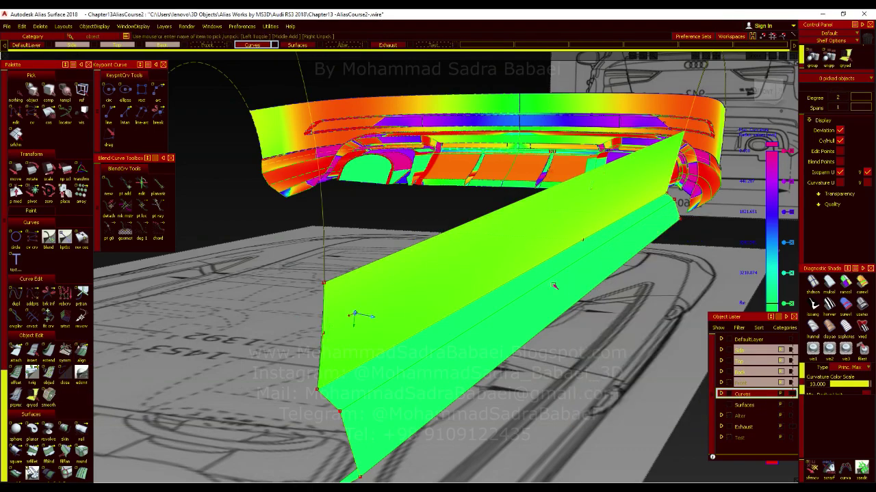
- Examine the side skirt's curvature shading from the front and rear, and reduce the curvature color scale to 0
alt+shift+middle_drag(554, 285, 393, 334)
alt+shift+drag(393, 334, 221, 324)
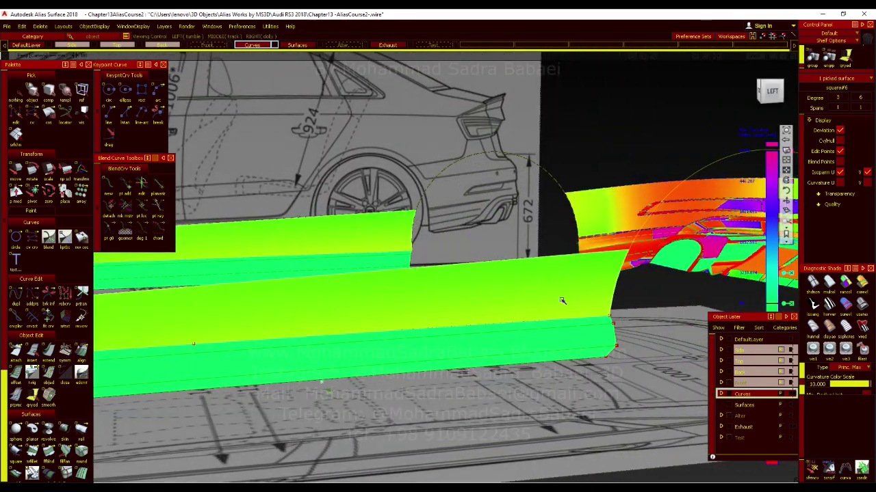
alt+shift+drag(561, 301, 378, 313)
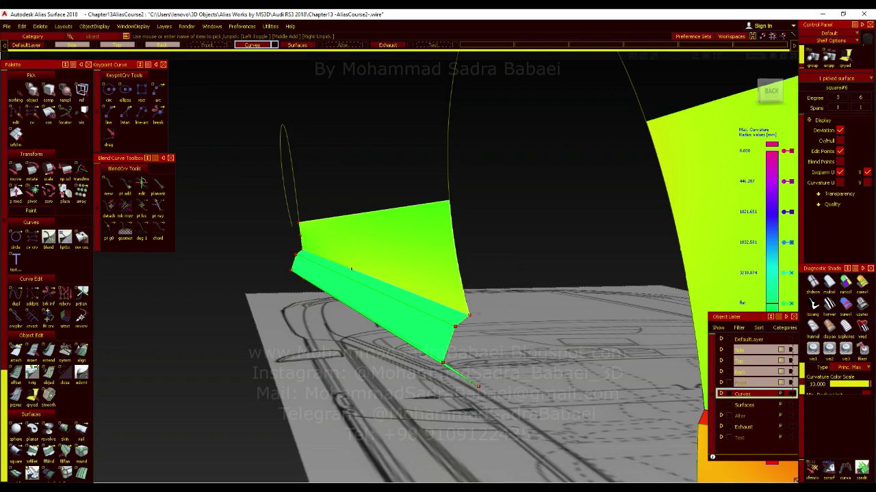
alt+shift+right_drag(432, 286, 363, 291)
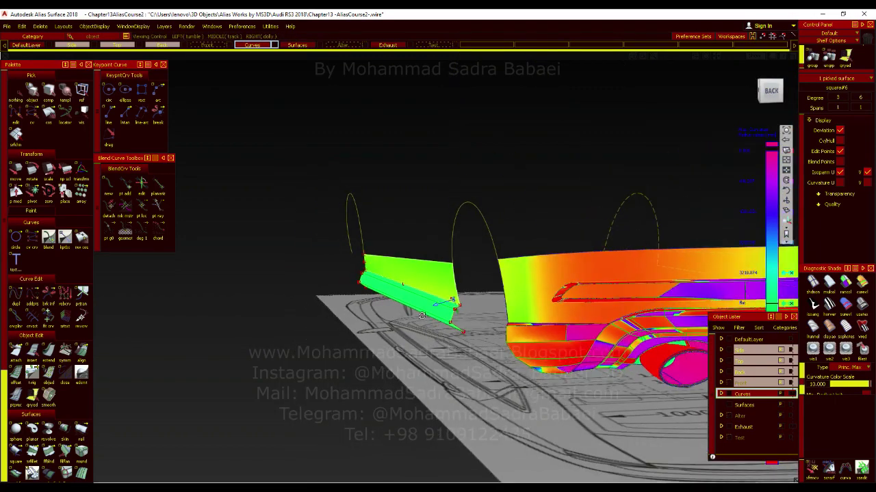
alt+shift+drag(362, 291, 455, 315)
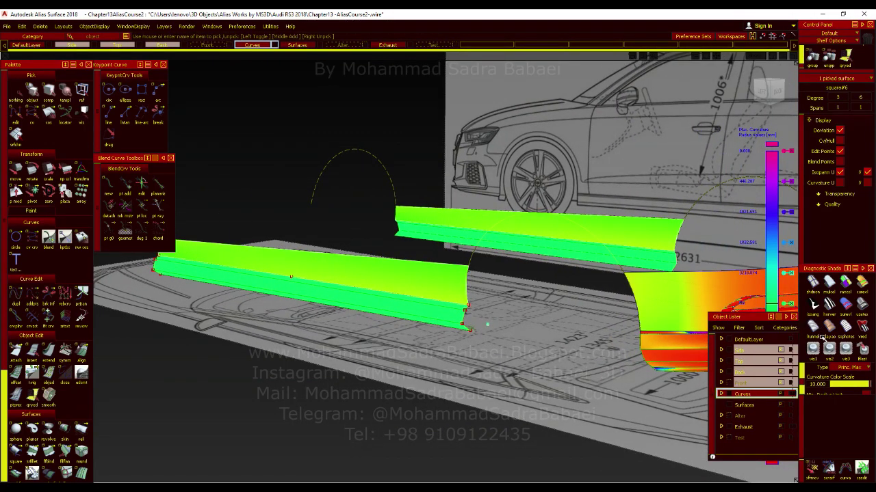
drag(849, 387, 814, 390)
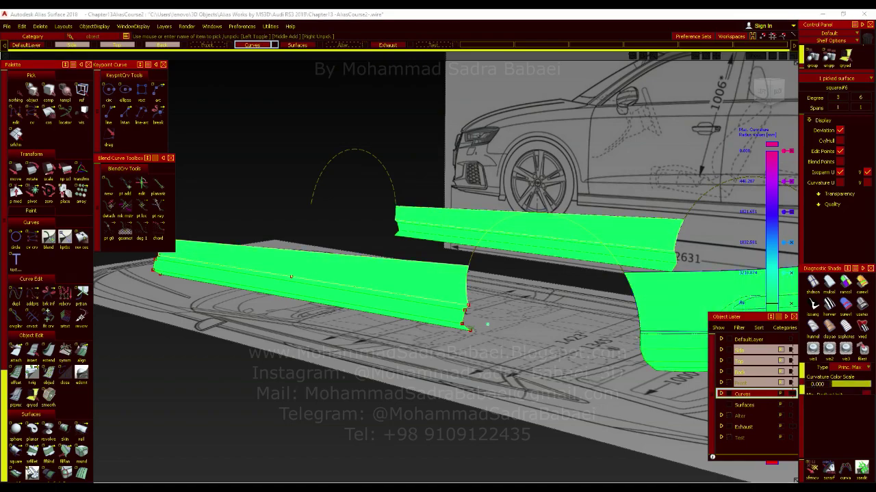
- Bring the rear bumper's lower area into close view and set the curvature color scale to 0.158
alt+shift+right_drag(626, 362, 395, 352)
alt+shift+drag(394, 351, 565, 312)
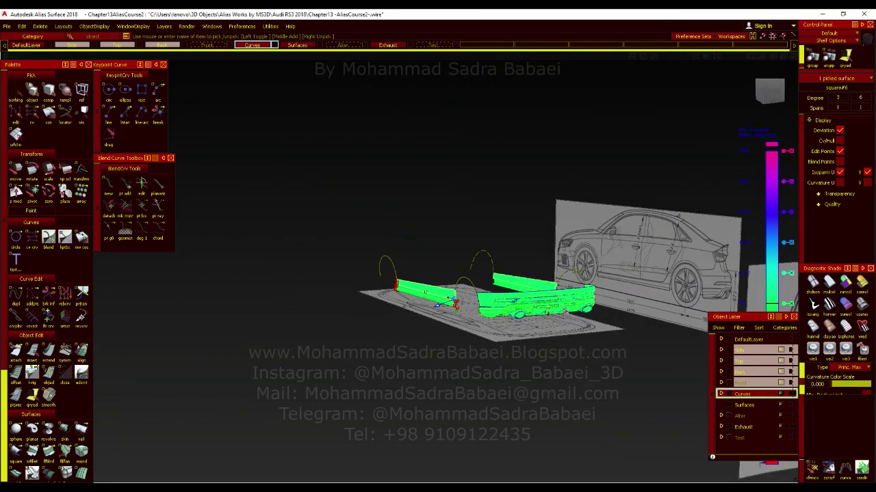
scroll(586, 365, up, 8)
scroll(459, 323, up, 5)
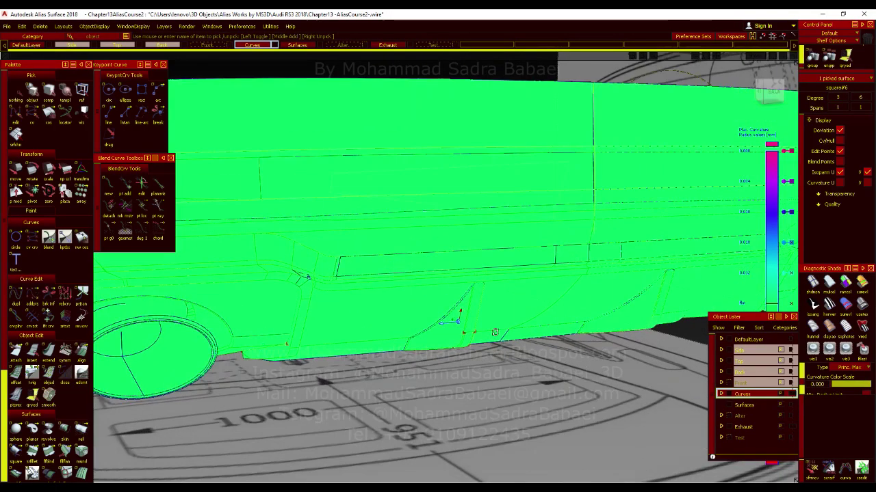
mouse_move(459, 323)
alt+shift+mouse_down()
mouse_move(439, 322)
mouse_move(469, 320)
mouse_move(462, 327)
alt+shift+mouse_up()
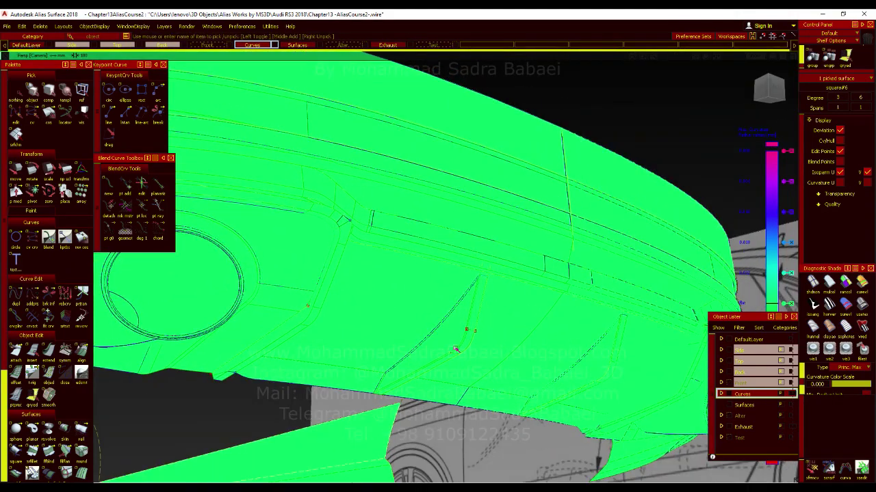
mouse_move(838, 383)
mouse_down()
mouse_move(823, 385)
mouse_move(857, 386)
mouse_up()
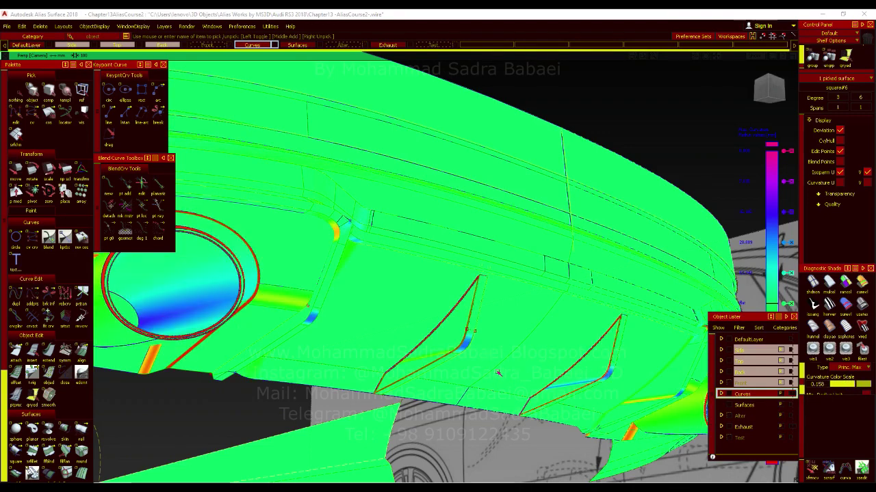
- Examine the curvature shading of the rear bumper around the exhaust tip and the adjoining diffuser surfaces
mouse_move(498, 373)
alt+shift+mouse_down()
mouse_move(427, 397)
mouse_move(347, 406)
alt+shift+mouse_up()
alt+shift+drag(419, 382, 353, 294)
key(shift+alt)
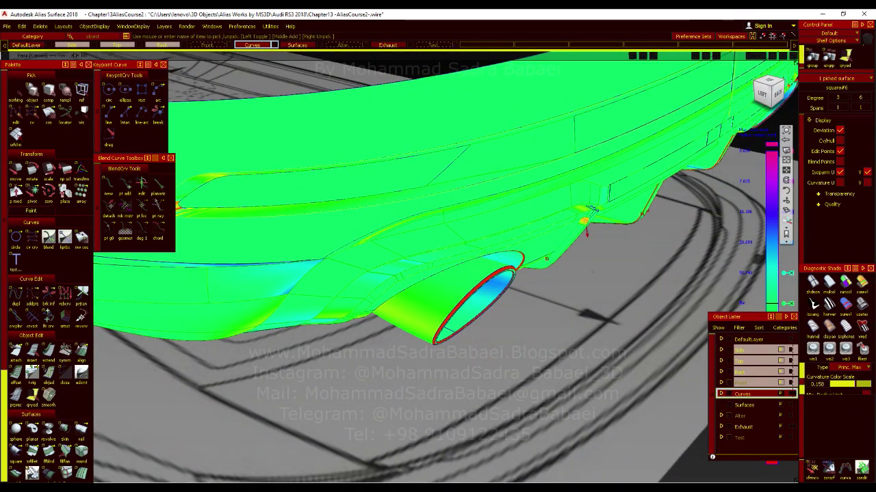
mouse_move(586, 212)
alt+shift+mouse_down()
mouse_move(520, 219)
mouse_move(383, 212)
mouse_move(362, 202)
mouse_move(350, 235)
mouse_move(254, 220)
alt+shift+mouse_up()
alt+shift+click(474, 171)
alt+shift+middle_drag(474, 171, 460, 198)
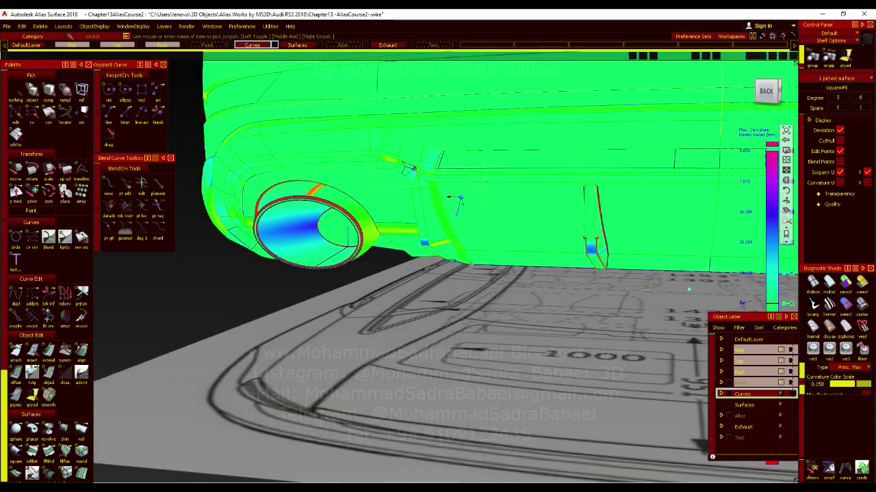
alt+shift+right_drag(460, 198, 470, 275)
mouse_move(493, 242)
alt+shift+mouse_down()
mouse_move(518, 205)
mouse_move(509, 202)
alt+shift+mouse_up()
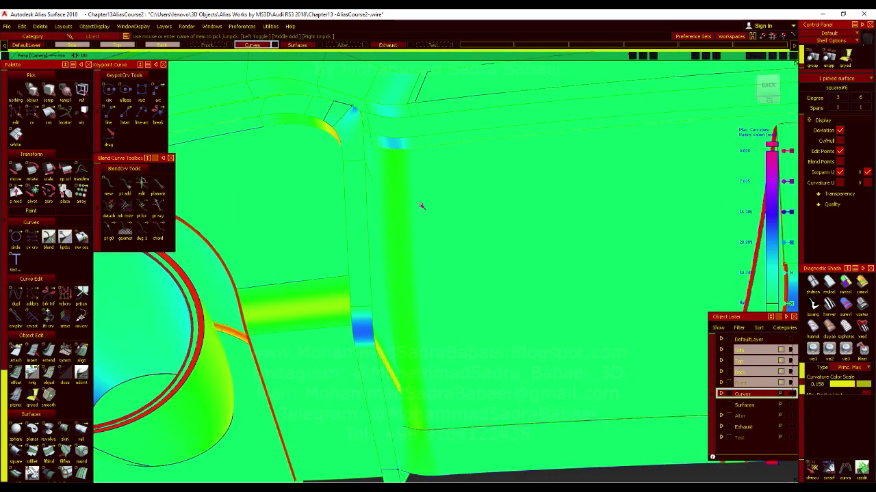
- Clear the selection and switch the diagnostic shading to clay ambient occlusion
click(855, 312)
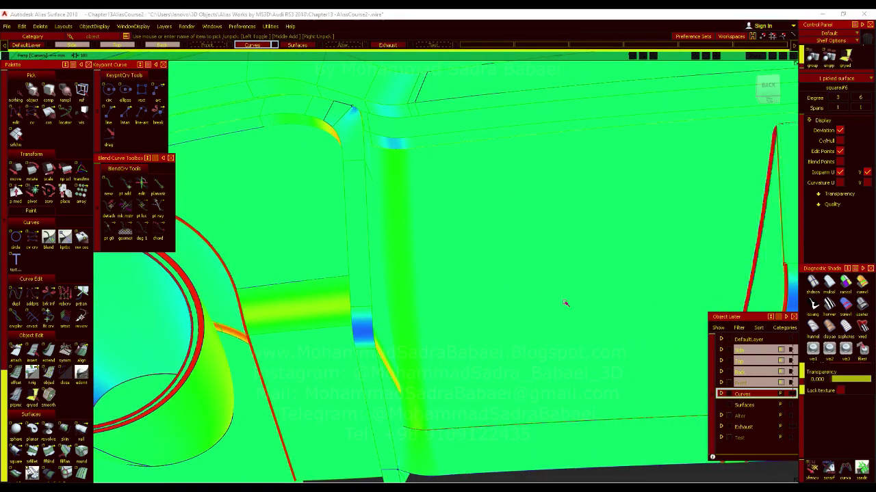
click(828, 327)
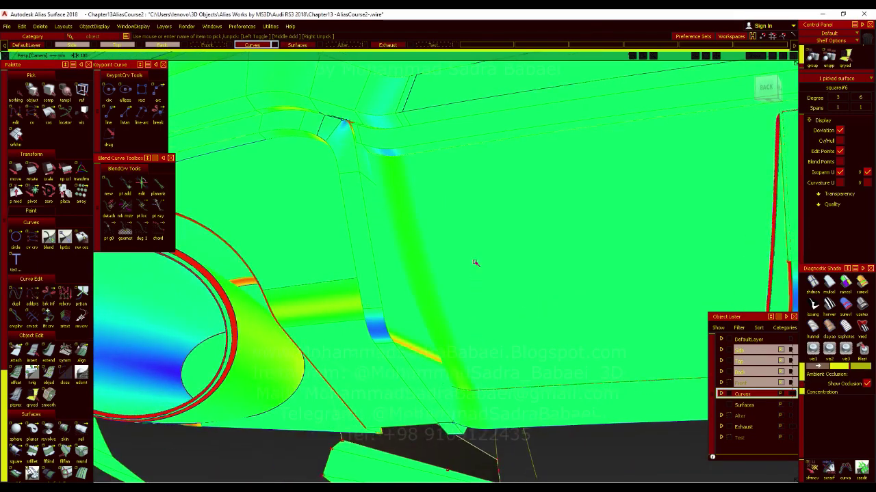
ctrl+shift+drag(507, 298, 505, 263)
click(829, 323)
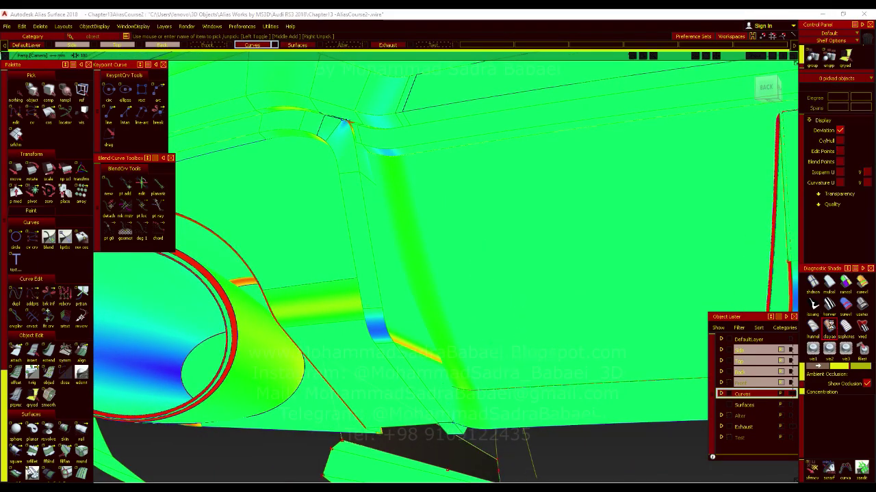
- Examine the rear bumper's soft transition beside the exhaust in ambient occlusion shading, ending at the side skirts
mouse_move(427, 279)
alt+shift+mouse_down()
mouse_move(452, 212)
mouse_move(385, 280)
mouse_move(422, 212)
alt+shift+mouse_up()
alt+shift+drag(451, 303, 632, 272)
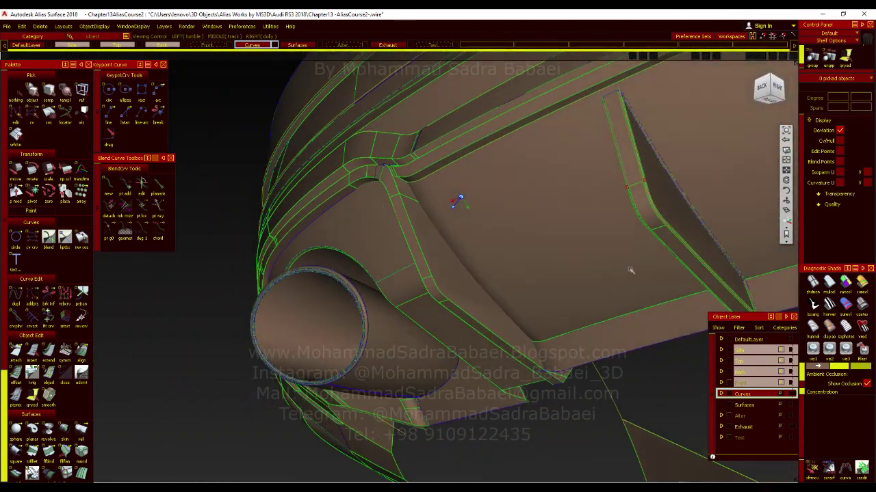
alt+shift+drag(383, 311, 452, 274)
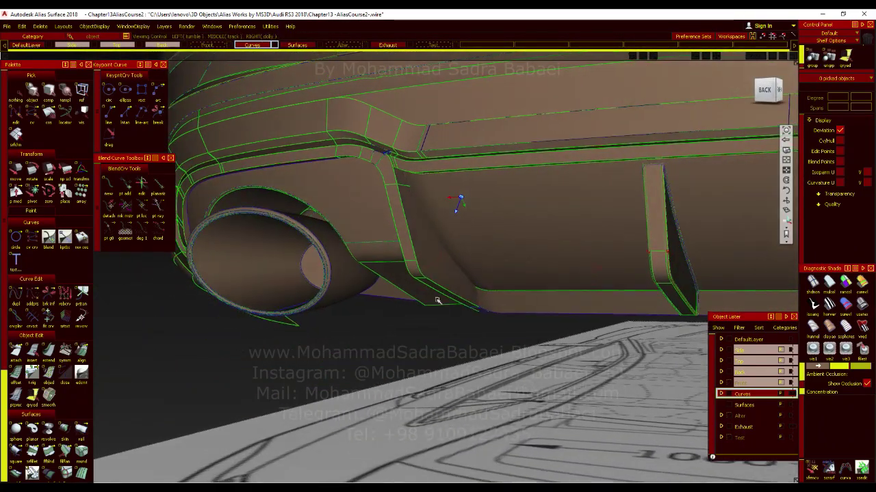
alt+shift+right_drag(448, 270, 435, 256)
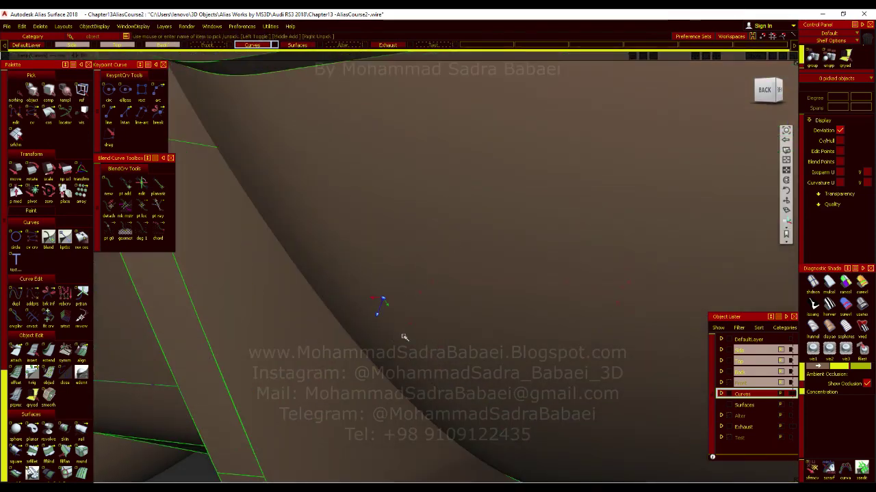
alt+shift+right_drag(405, 338, 415, 307)
alt+shift+drag(414, 307, 405, 264)
alt+shift+middle_drag(437, 287, 436, 242)
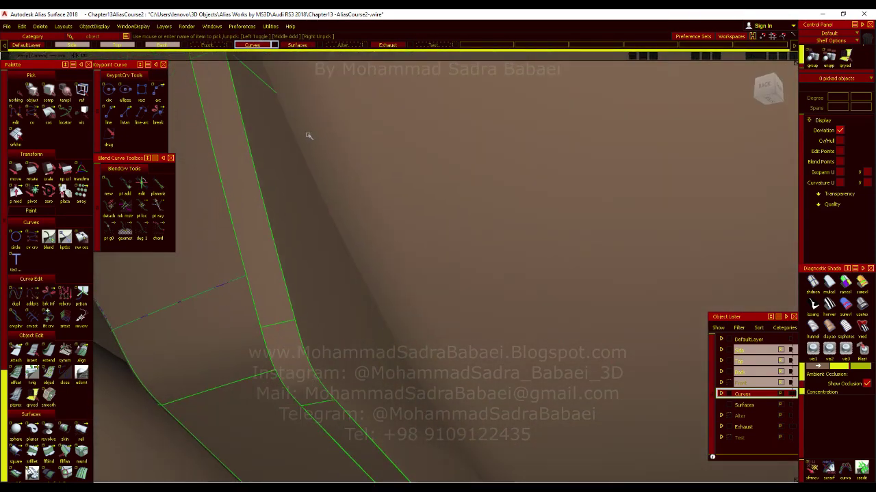
alt+shift+right_drag(411, 394, 392, 285)
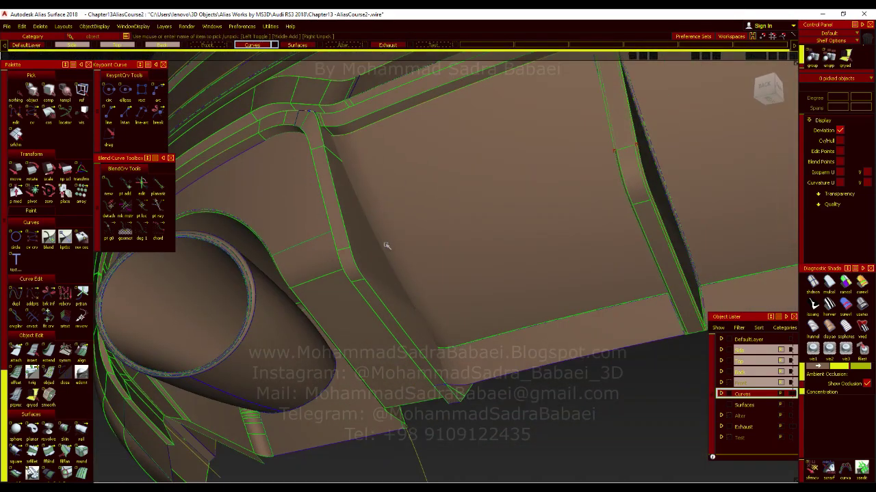
alt+shift+drag(427, 333, 311, 218)
alt+shift+right_drag(310, 233, 215, 241)
alt+shift+middle_drag(216, 240, 732, 328)
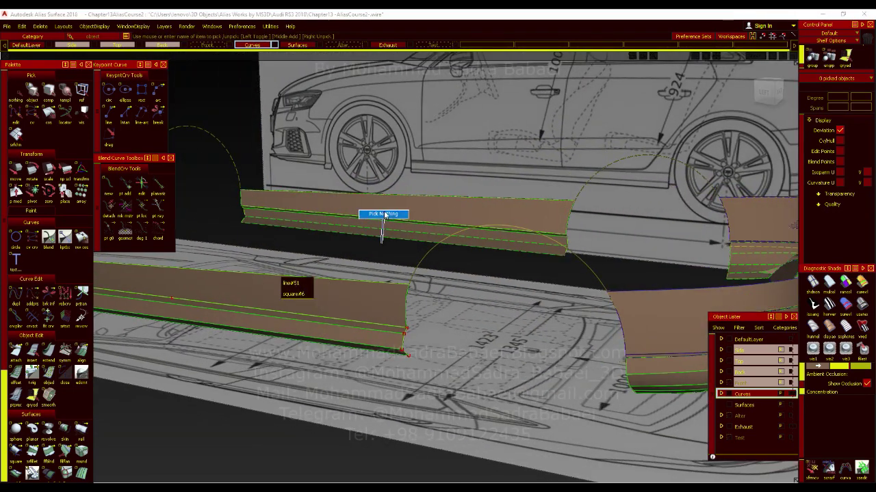
- Shade the side skirts by maximum principal curvature with a color scale of 1.000 and check their surfaces
click(860, 283)
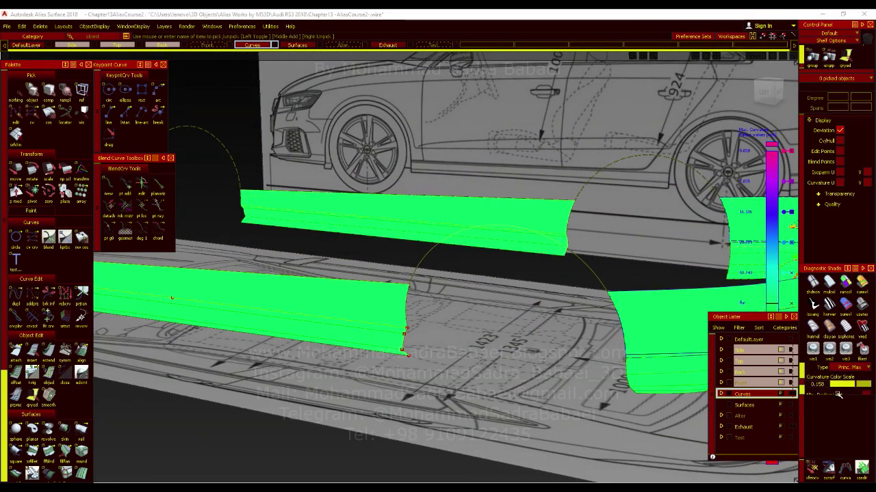
drag(834, 396, 834, 385)
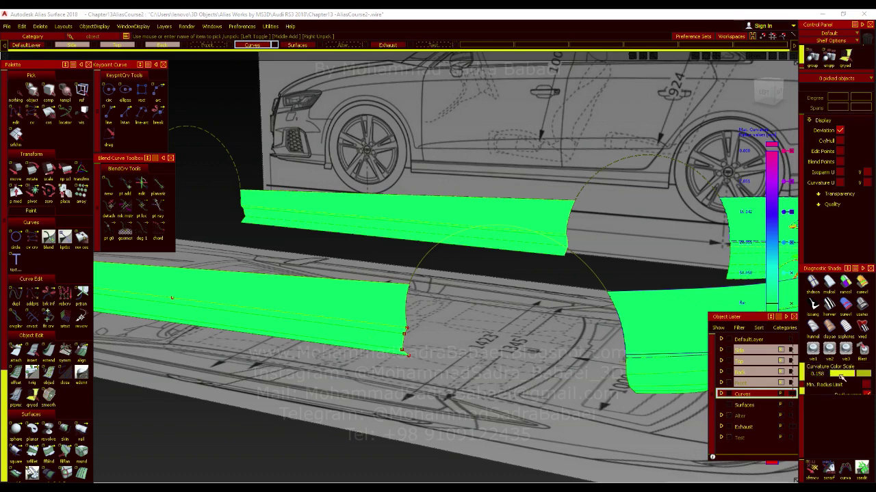
drag(873, 375, 831, 375)
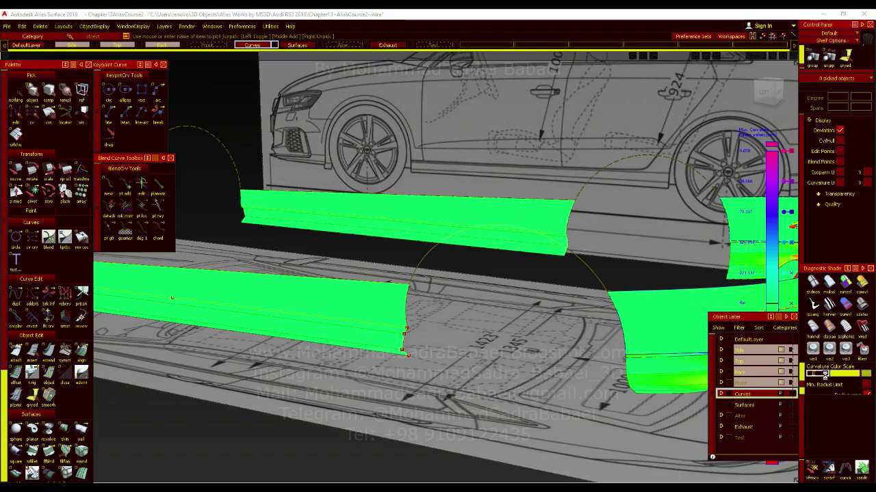
click(825, 375)
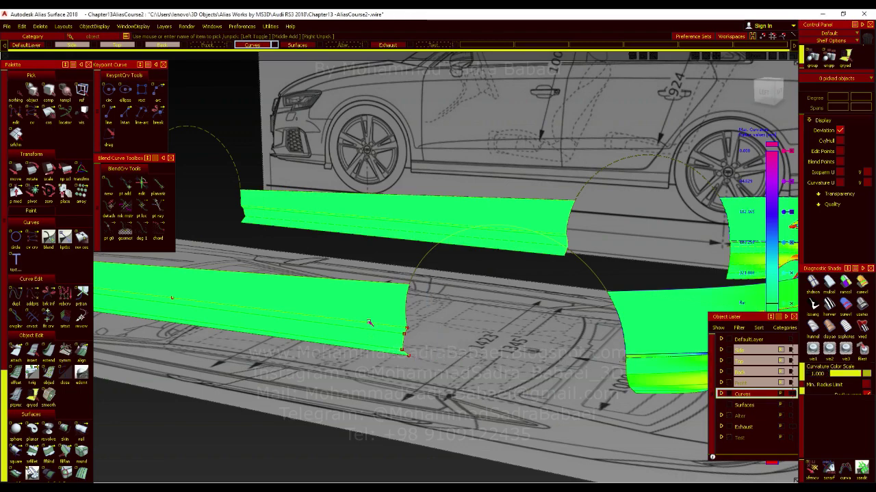
alt+shift+drag(368, 322, 507, 287)
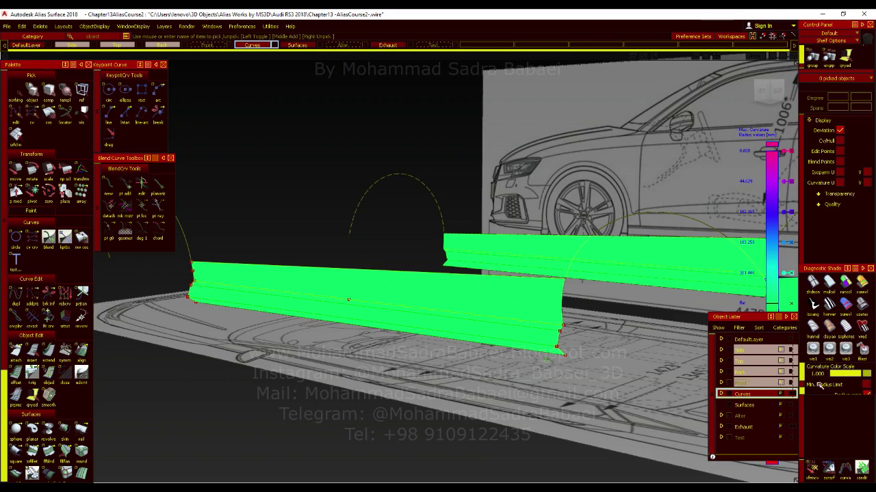
- Shade the side skirts with the Shade-Sky map and inspect them with the model wireframe temporarily hidden
click(862, 306)
scroll(814, 379, up, 2)
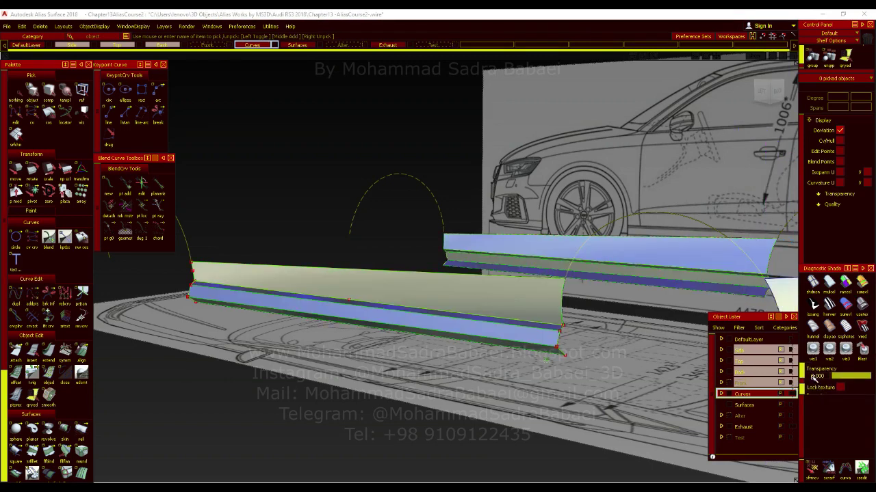
alt+shift+drag(481, 327, 205, 276)
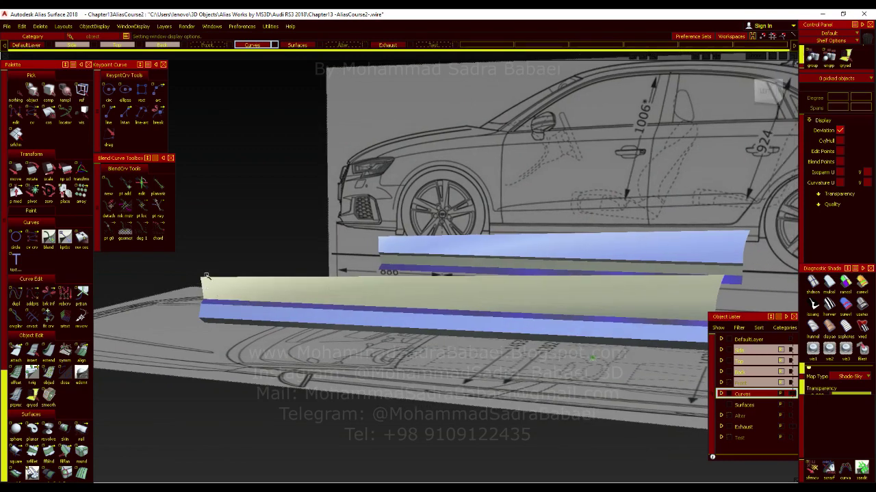
click(431, 305)
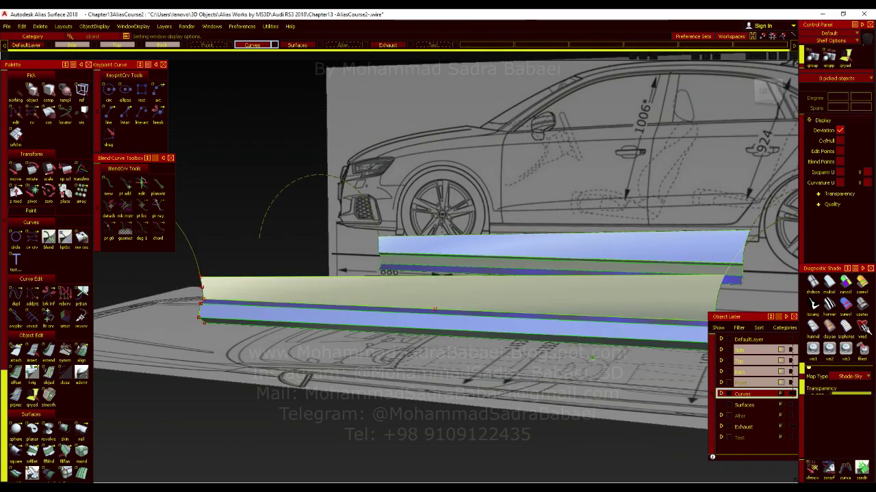
- Apply Draft Angle surface evaluation shading and view both side skirts with it
click(845, 305)
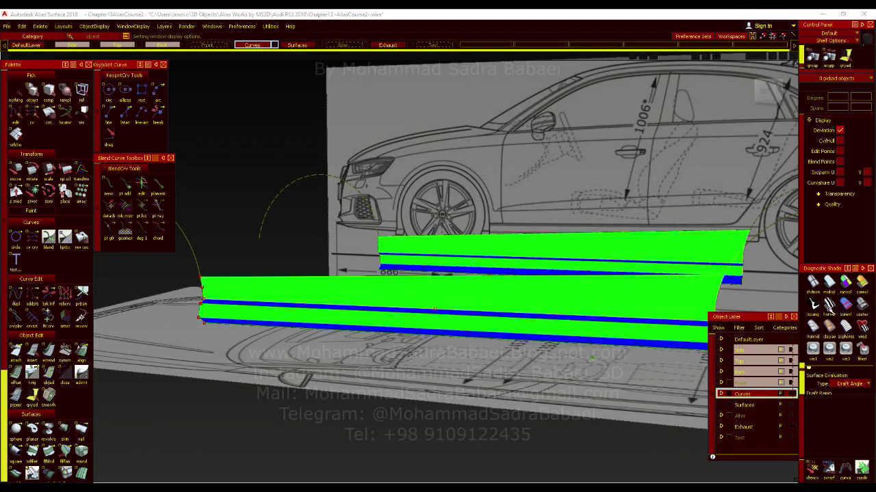
alt+shift+right_drag(634, 310, 227, 295)
alt+shift+drag(226, 295, 287, 321)
- Apply horizontal black-and-white zebra stripes and examine their flow along the side skirt from front to rear
click(826, 307)
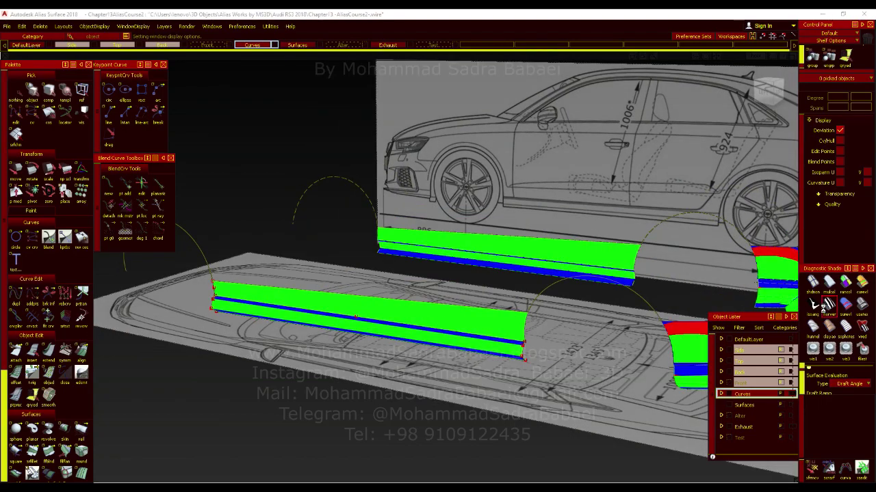
alt+shift+click(225, 290)
mouse_move(258, 337)
alt+shift+right_down()
mouse_move(263, 326)
mouse_move(274, 353)
alt+shift+right_up()
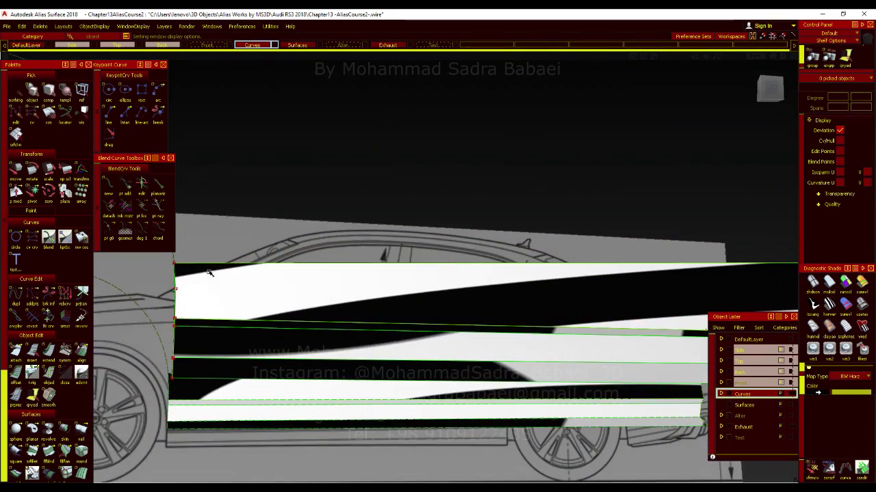
alt+shift+right_drag(632, 325, 406, 305)
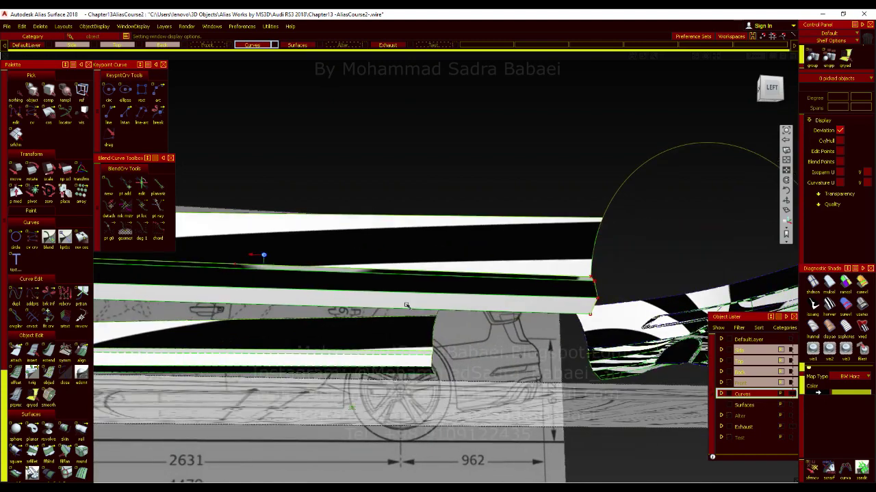
alt+shift+right_drag(497, 292, 534, 294)
alt+shift+drag(534, 294, 438, 275)
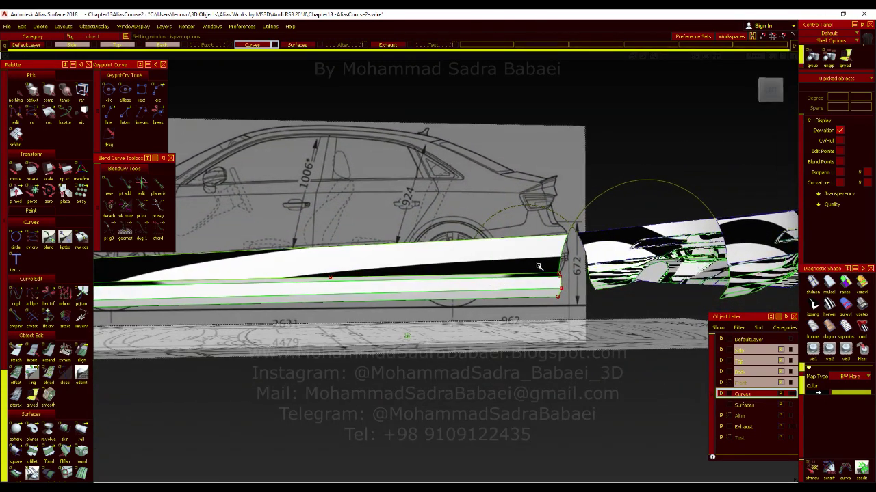
alt+shift+drag(539, 266, 488, 237)
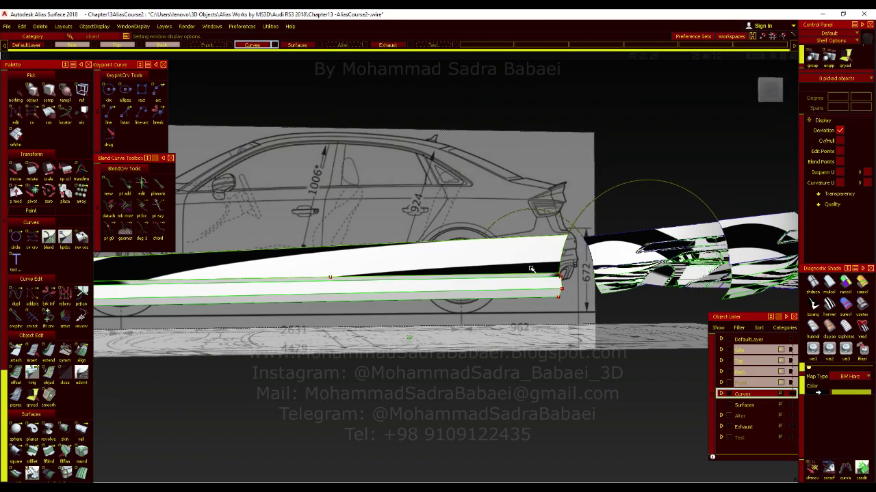
- Examine the zebra stripe flow from the side skirt's rear end across to the rear bumper corner
alt+shift+right_drag(531, 268, 507, 272)
alt+shift+drag(508, 271, 493, 279)
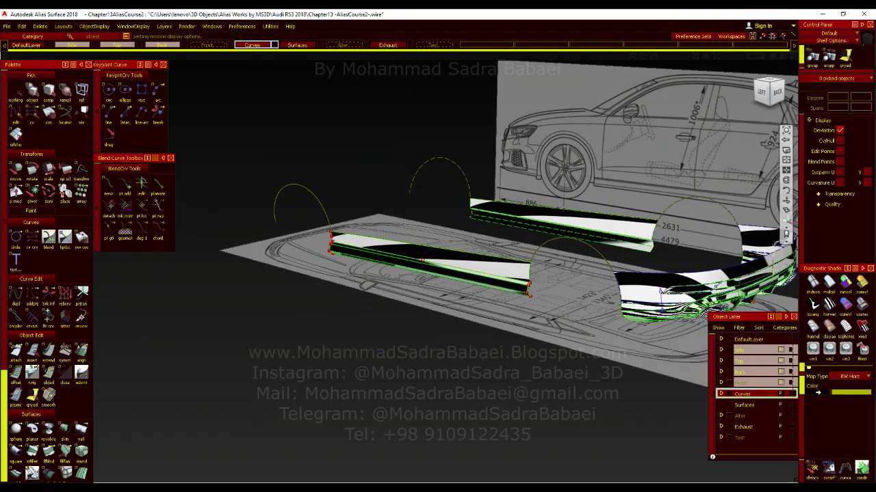
alt+shift+right_drag(661, 309, 662, 328)
alt+shift+middle_drag(619, 323, 514, 341)
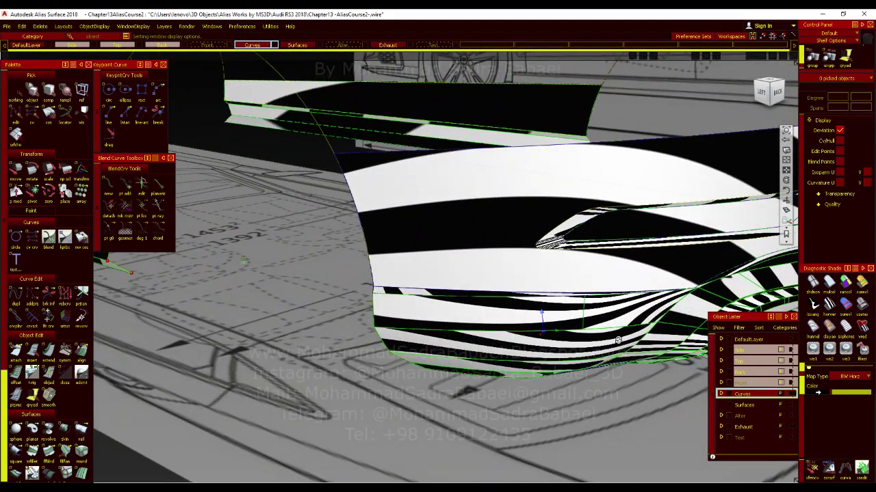
alt+shift+drag(617, 340, 576, 314)
alt+shift+right_drag(576, 314, 602, 313)
alt+shift+drag(602, 314, 575, 349)
- Examine the zebra stripes across the lower rear bumper, exhaust outlet and diffuser
click(499, 322)
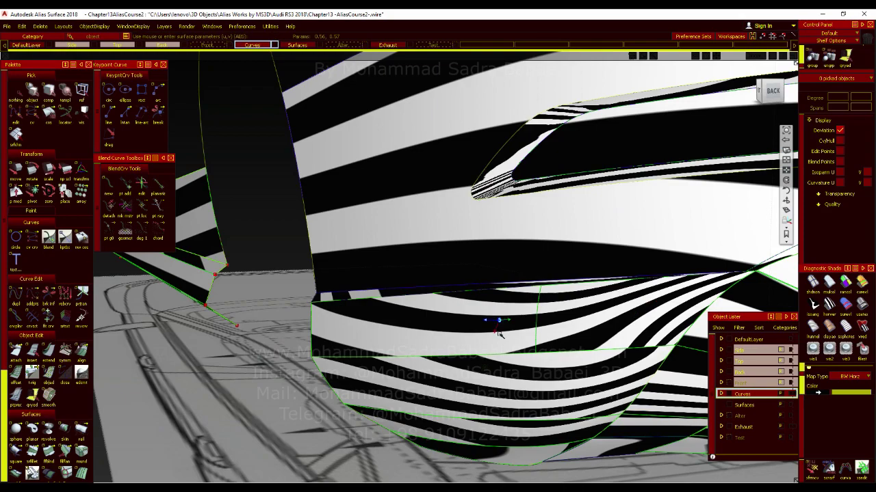
alt+shift+right_drag(536, 350, 732, 350)
alt+shift+middle_drag(732, 350, 487, 349)
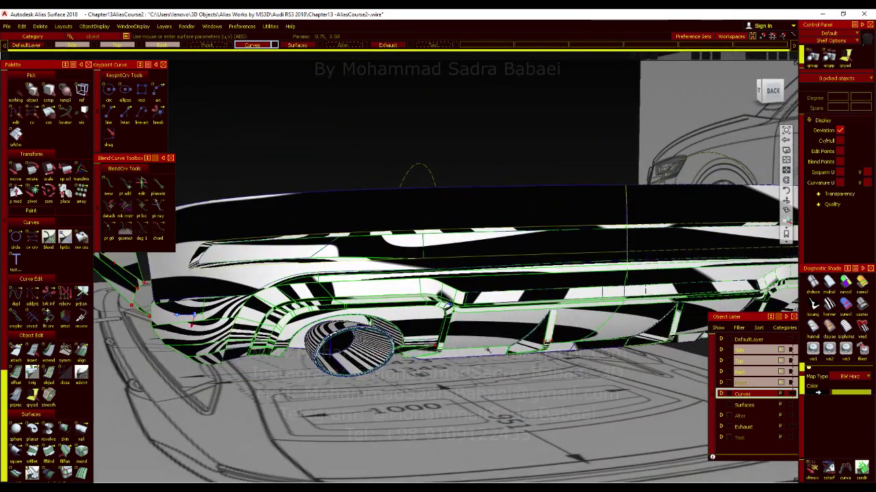
alt+shift+drag(493, 336, 472, 304)
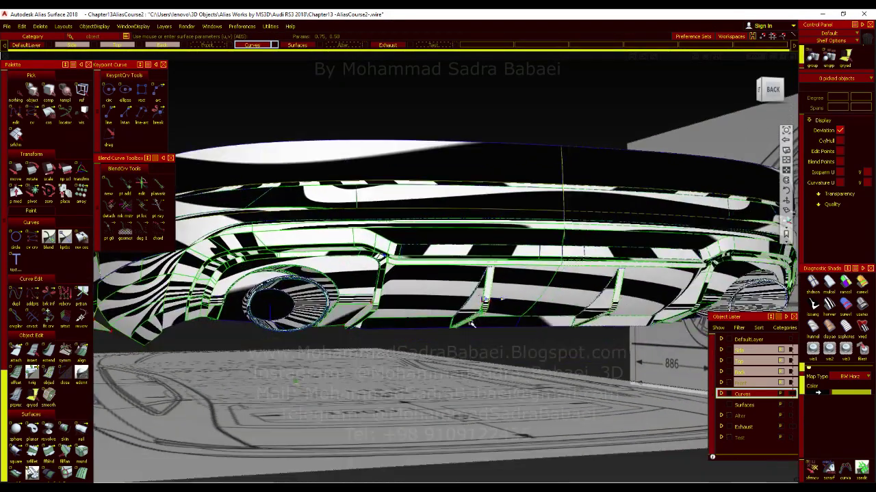
- Inspect the zebra stripes closely on a rear diffuser fin and its rounded upper corner
alt+shift+right_drag(561, 294, 489, 284)
alt+shift+drag(506, 293, 502, 211)
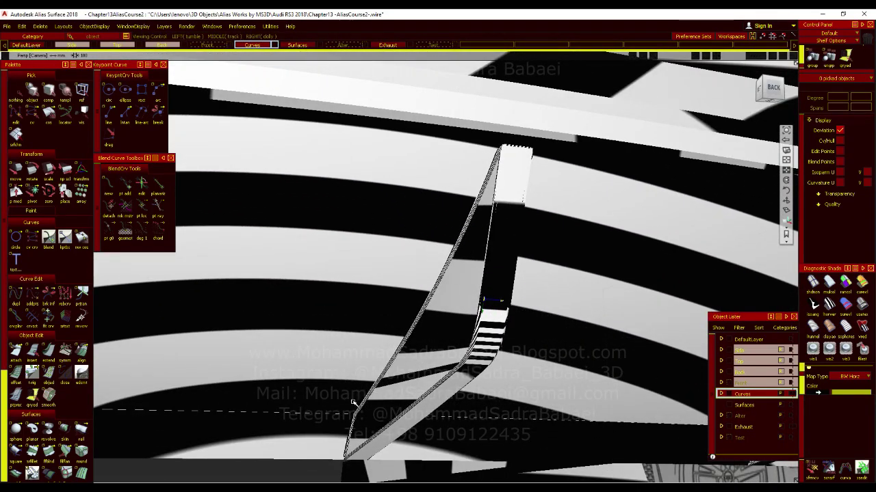
alt+shift+middle_drag(492, 152, 475, 196)
alt+shift+right_drag(453, 303, 464, 256)
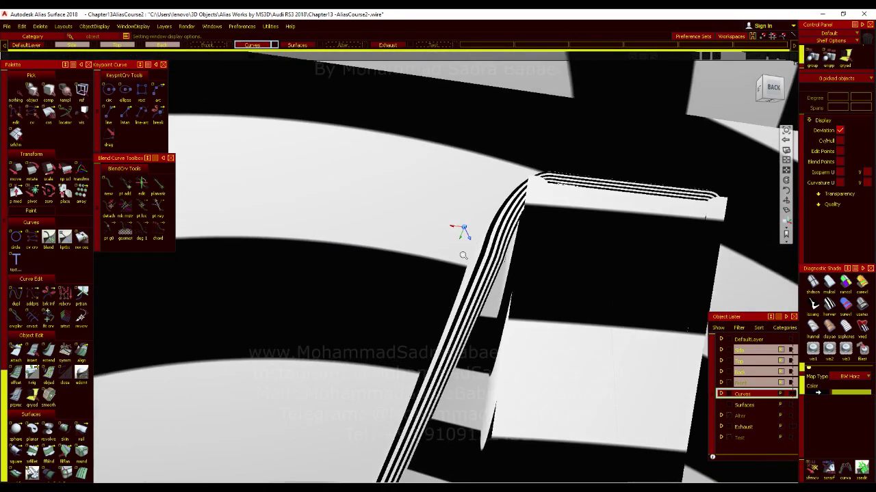
mouse_move(463, 256)
alt+shift+mouse_down()
mouse_move(557, 211)
mouse_move(567, 256)
mouse_move(434, 301)
mouse_move(306, 292)
mouse_move(582, 264)
mouse_move(501, 308)
mouse_move(469, 296)
mouse_move(493, 262)
mouse_move(668, 287)
mouse_move(601, 296)
alt+shift+mouse_up()
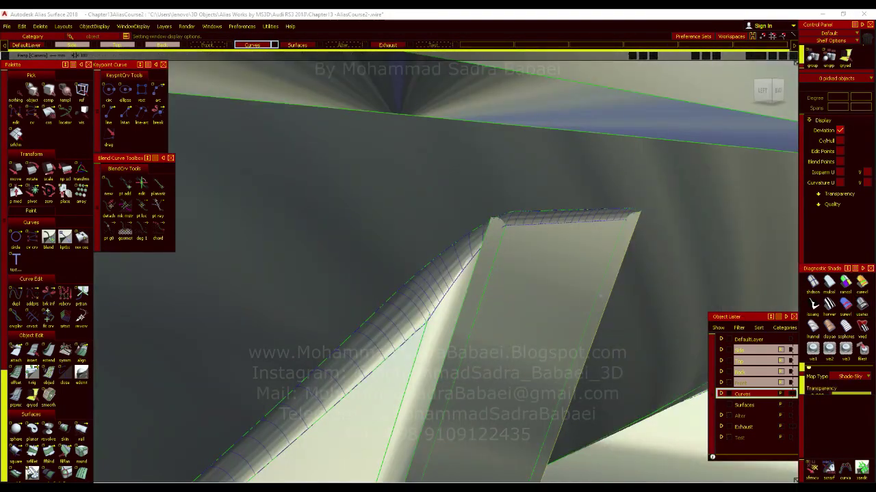
- Inspect the diffuser fin's upper corner from several angles and untrim the surfaces involved in the failed trim operations
alt+shift+drag(600, 296, 532, 336)
alt+shift+right_drag(532, 335, 584, 301)
alt+shift+drag(585, 301, 522, 306)
alt+shift+right_drag(523, 307, 510, 240)
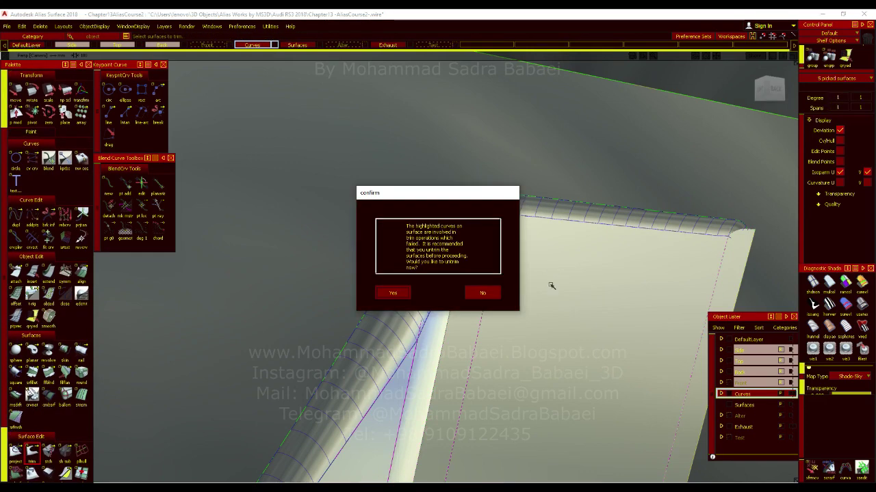
click(392, 292)
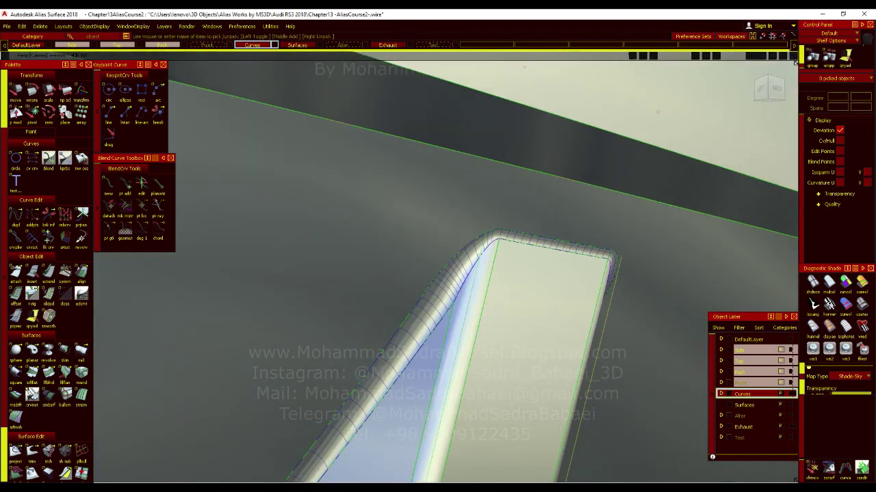
- Check the diffuser fin's rounded edge with horizontal zebra stripes, restore Shade-Sky shading and save the file
click(829, 305)
alt+shift+drag(554, 293, 516, 293)
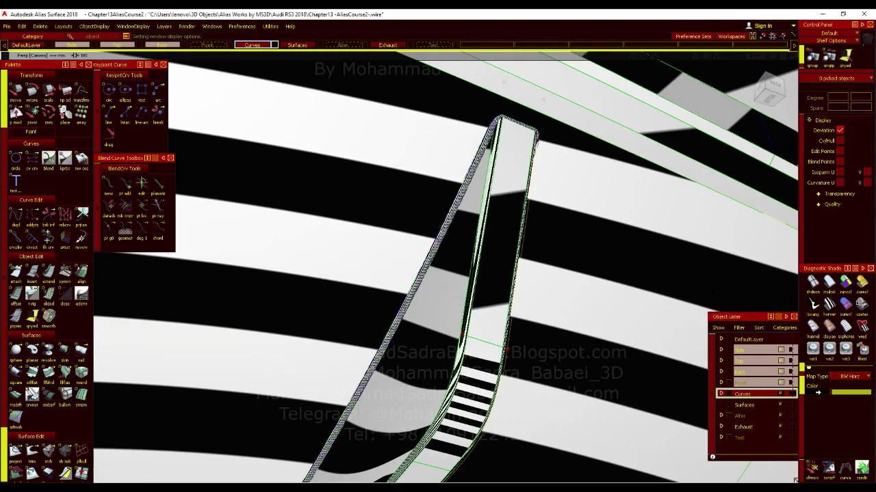
click(845, 304)
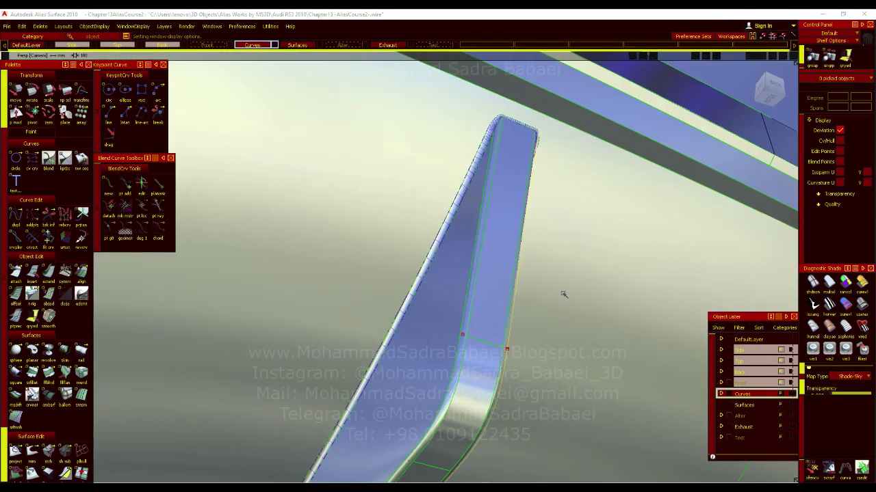
key(ctrl+s)
- View both side skirts and their rear end profile with Shade-Sky shading
alt+shift+right_drag(554, 290, 514, 291)
alt+shift+drag(514, 292, 418, 363)
alt+shift+right_drag(417, 362, 356, 349)
alt+shift+middle_drag(355, 348, 678, 338)
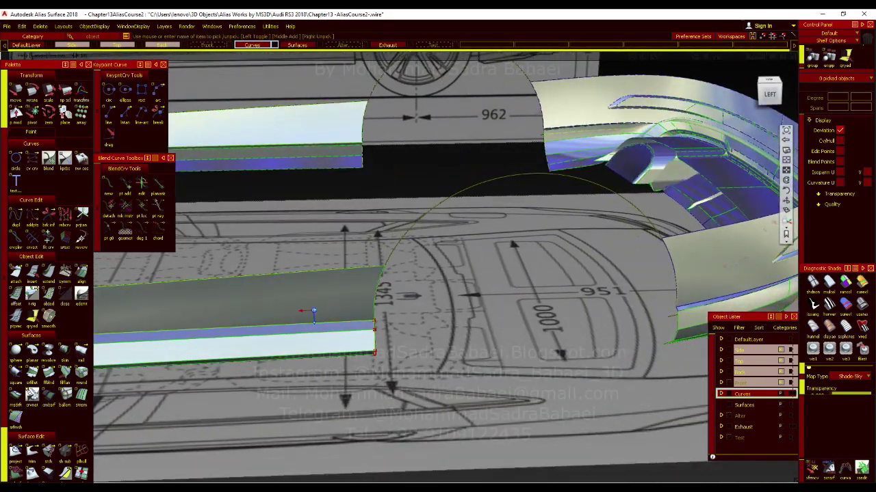
mouse_move(311, 309)
alt+shift+mouse_down()
mouse_move(539, 319)
mouse_move(539, 327)
alt+shift+mouse_up()
alt+shift+middle_drag(595, 348, 500, 282)
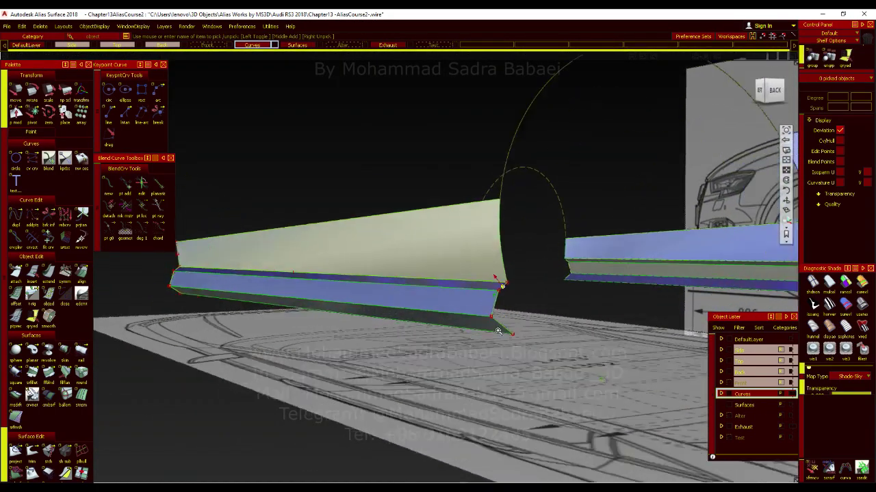
alt+shift+right_drag(500, 283, 595, 287)
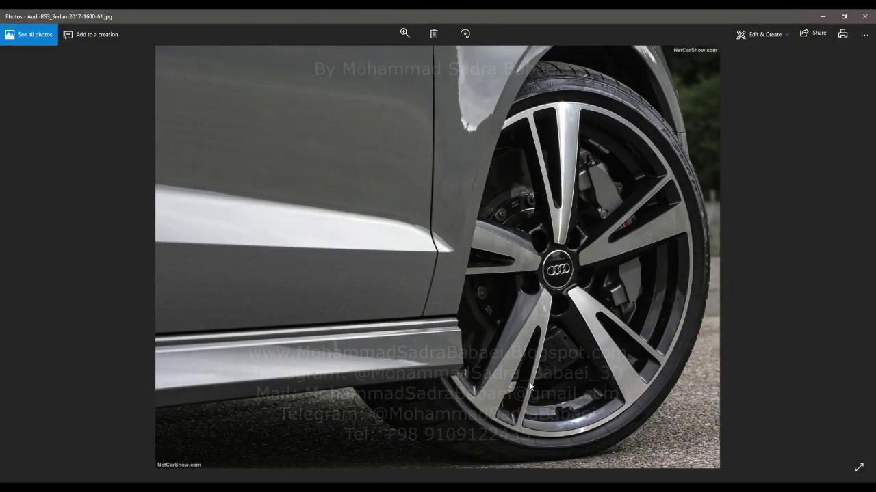
- Browse the Audi RS3 reference photos in Photos and study the enlarged side skirt in the red rear three-quarter shot
key(Left)
key(Right)
key(Right)
key(Left)
key(Right)
key(Left)
key(Left)
key(Right)
key(Right)
key(Right)
key(Right)
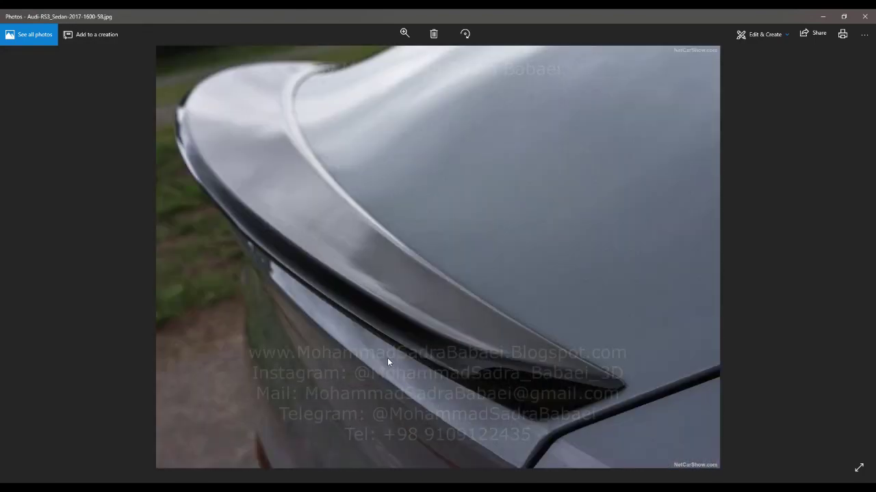
key(Right)
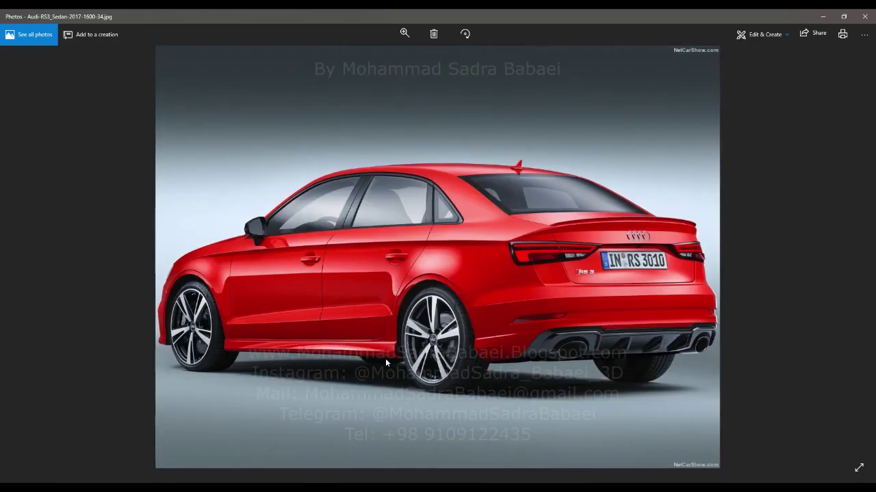
key(Right)
ctrl+scroll(562, 338, up, 5)
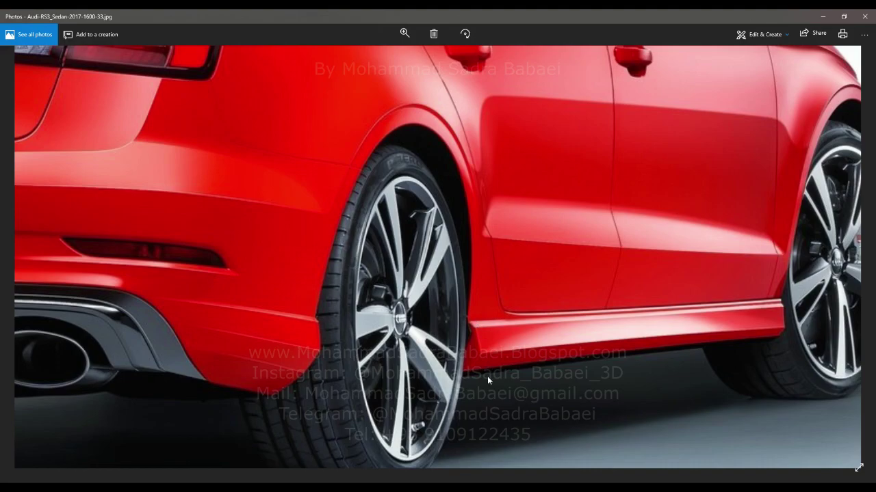
click(822, 16)
- Select the side skirt's lower end-profile curves in Alias and compare them with the blueprint in the orthographic back view
alt+shift+drag(525, 237, 470, 285)
alt+shift+right_drag(470, 284, 416, 305)
ctrl+shift+drag(415, 300, 412, 282)
ctrl+shift+drag(419, 294, 449, 298)
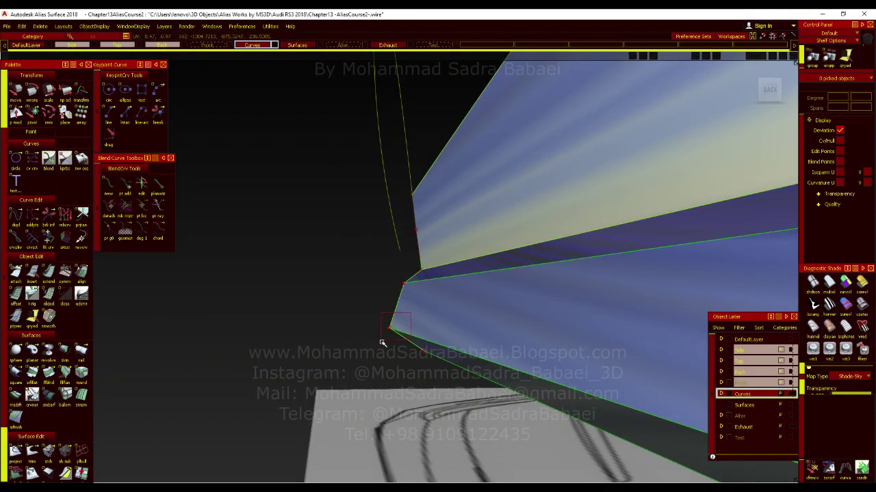
drag(380, 341, 401, 319)
alt+shift+right_drag(466, 315, 458, 338)
mouse_move(458, 338)
alt+shift+mouse_down()
mouse_move(436, 340)
mouse_move(472, 344)
alt+shift+mouse_up()
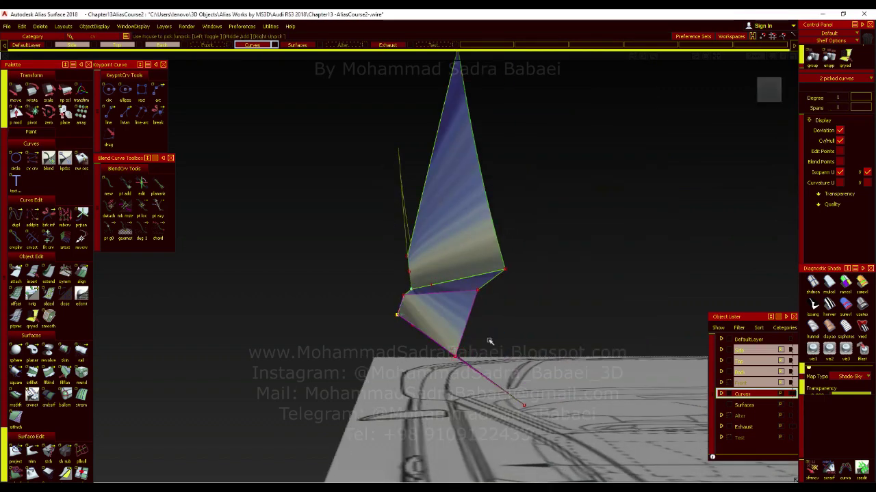
drag(489, 340, 442, 367)
click(769, 89)
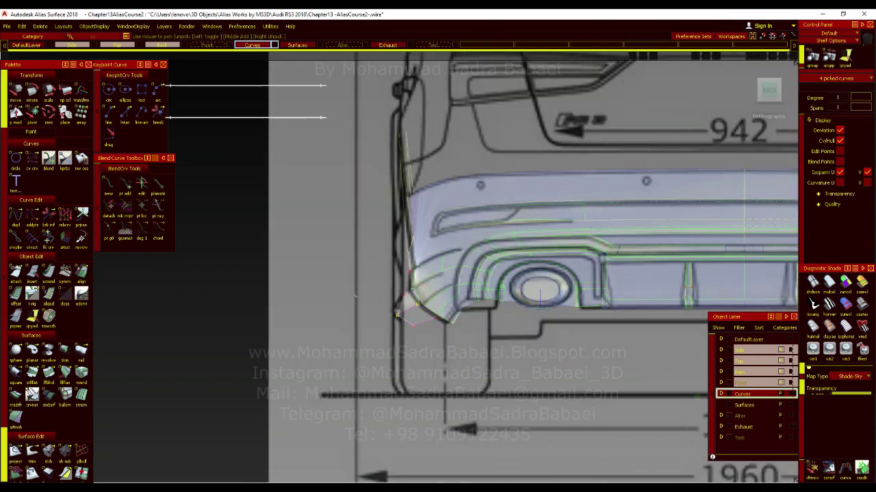
middle_drag(351, 271, 353, 272)
- Return to the rear three-quarter reference photo in Photos and study the side skirt's lower edge
click(403, 487)
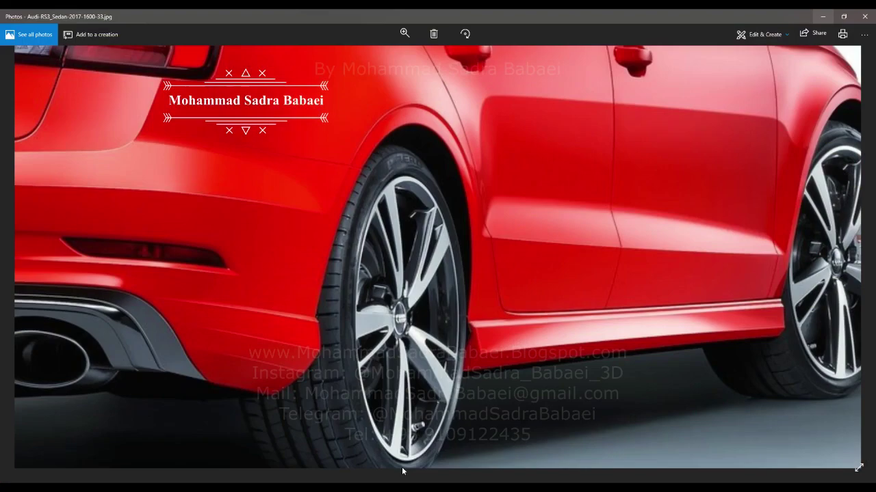
scroll(712, 331, down, 3)
scroll(704, 338, up, 5)
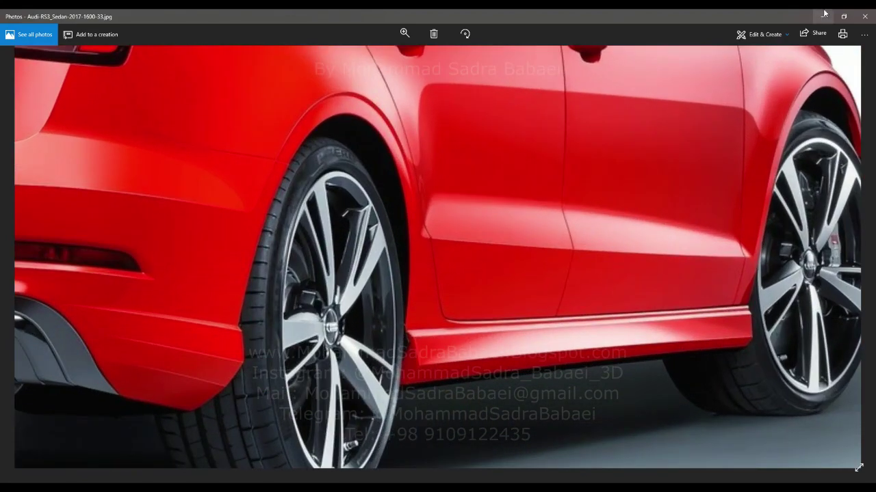
click(824, 15)
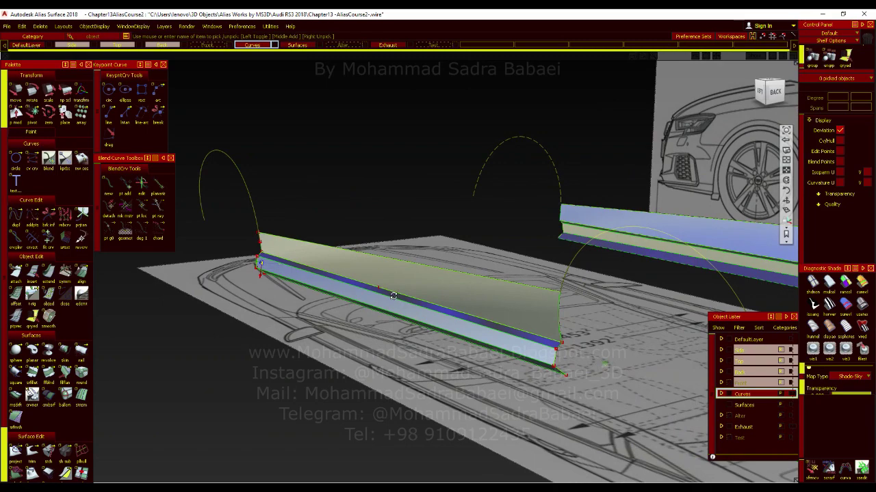
- Examine the side skirt's narrow ledge, lower face and underside along their length and from the rear
alt+shift+right_drag(604, 364, 687, 378)
ctrl+shift+drag(405, 319, 405, 297)
ctrl+shift+drag(408, 315, 409, 334)
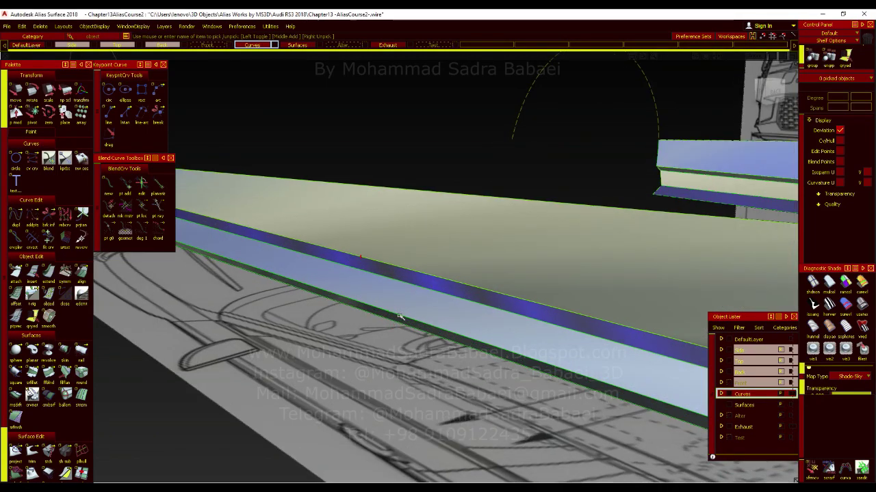
click(402, 316)
click(398, 309)
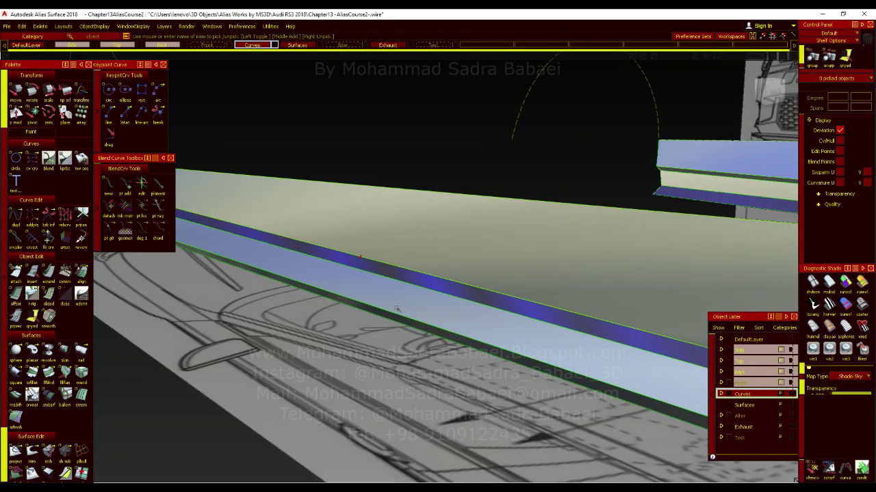
alt+shift+drag(399, 309, 492, 275)
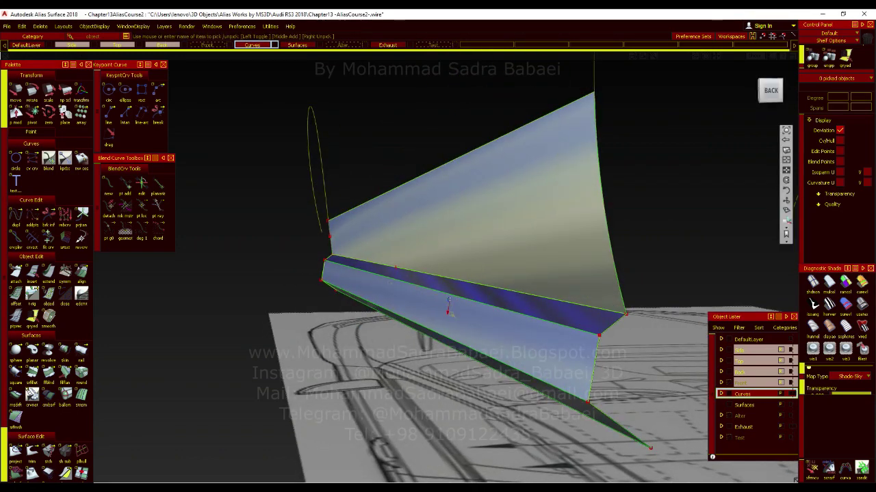
mouse_move(452, 304)
alt+shift+mouse_down()
mouse_move(505, 320)
mouse_move(508, 330)
mouse_move(451, 315)
alt+shift+mouse_up()
alt+shift+right_drag(451, 315, 436, 311)
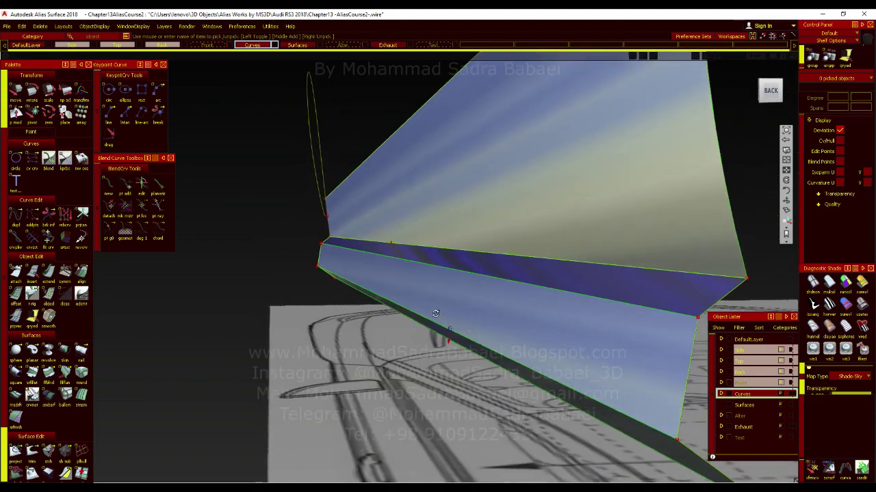
alt+shift+drag(435, 311, 469, 332)
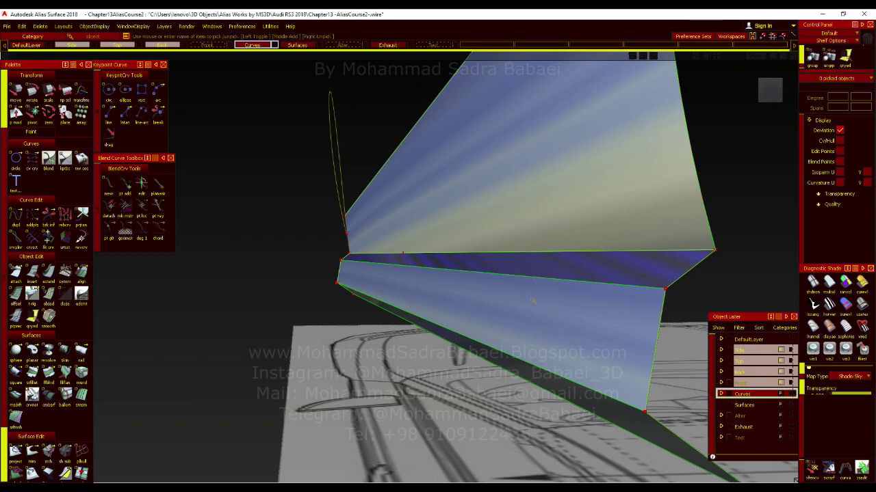
click(373, 305)
click(131, 357)
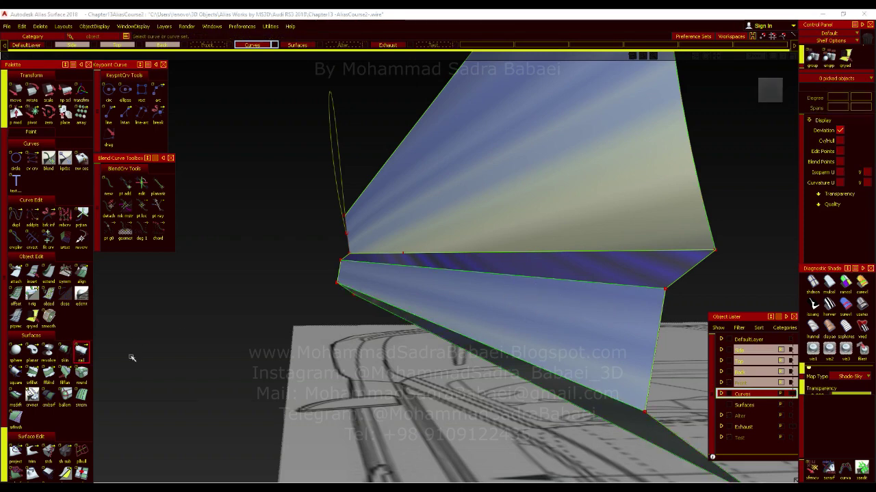
click(402, 314)
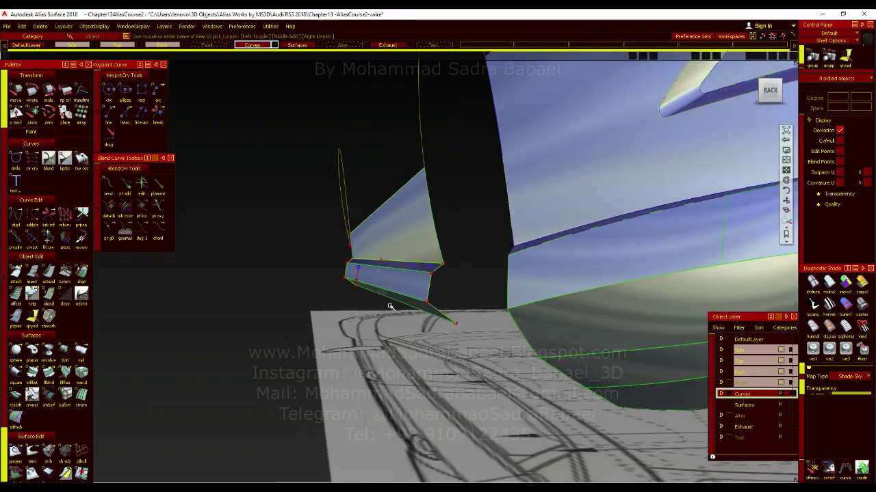
- Compare the full side skirt with the reference photos in Photos, enlarging the grey close-up of the skirt beside the front wheel
alt+shift+drag(389, 305, 541, 318)
alt+shift+right_drag(540, 319, 446, 382)
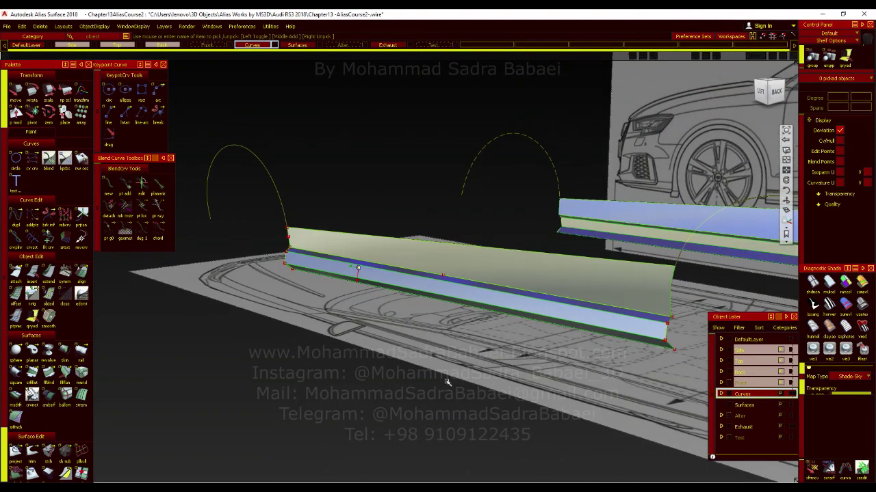
click(366, 485)
scroll(493, 392, down, 5)
key(Right)
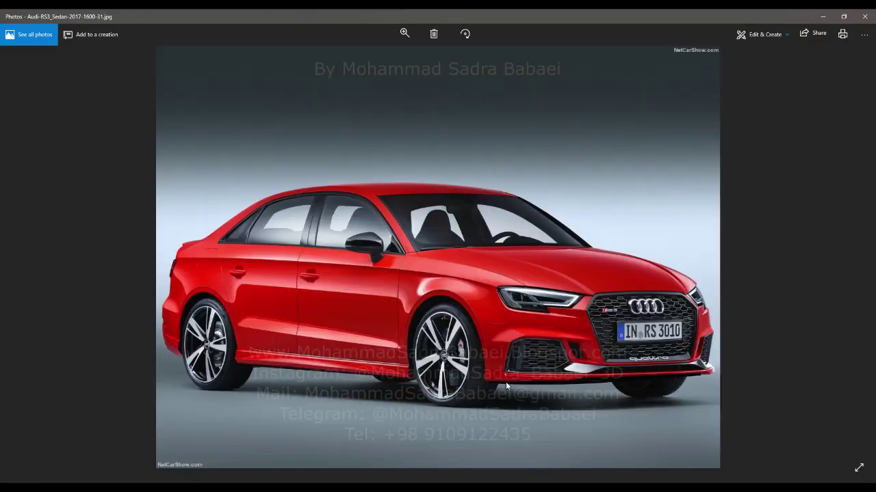
key(Right)
key(alt+z)
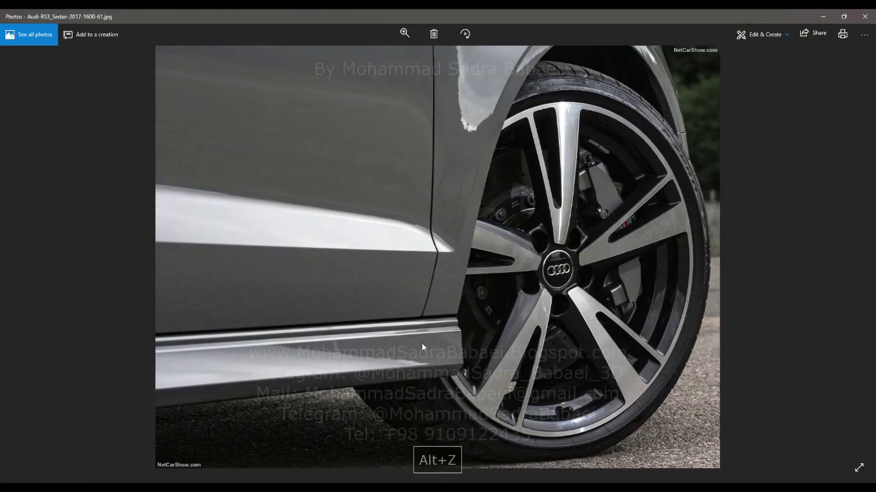
scroll(430, 327, up, 2)
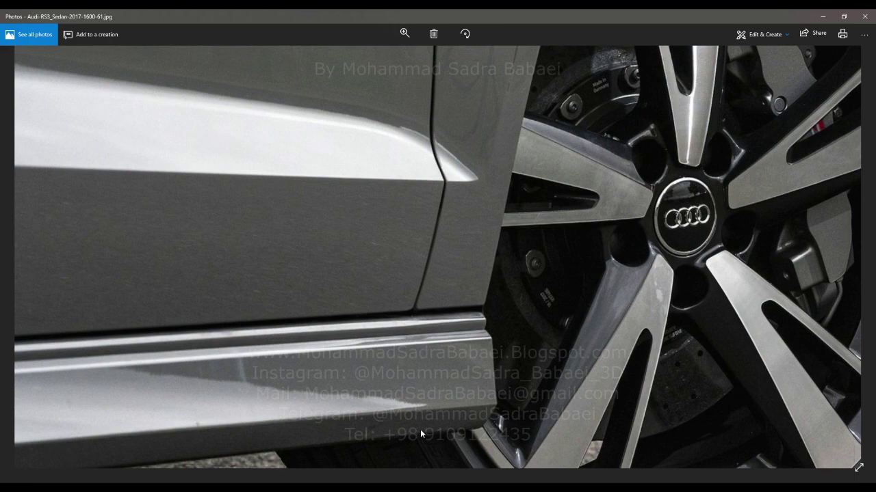
- Study the skirt close-up beside the wheel, return to Alias and select the end-profile curves and points of the side skirt's narrow ledge
drag(350, 354, 375, 341)
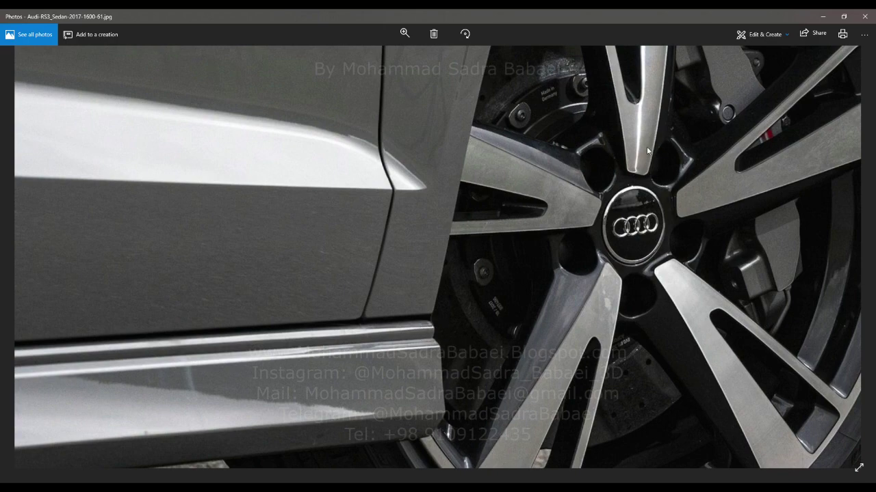
click(825, 17)
alt+shift+drag(467, 285, 342, 281)
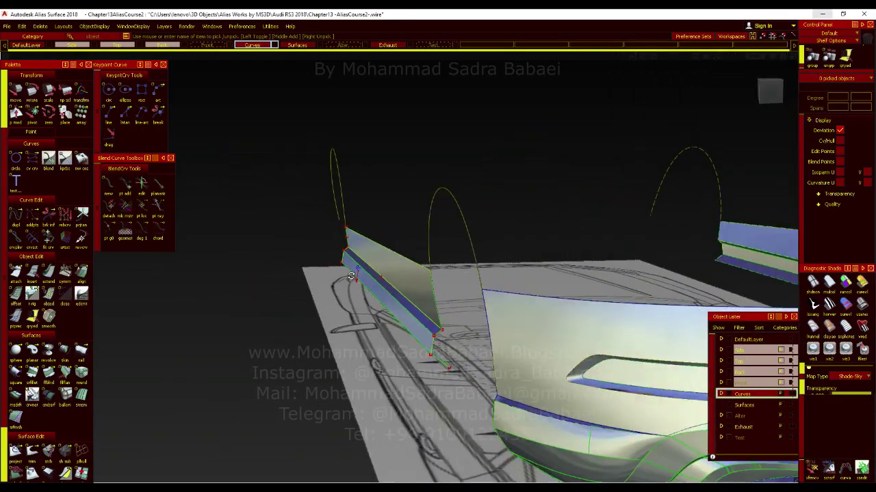
alt+shift+right_drag(342, 280, 367, 274)
alt+shift+drag(366, 274, 407, 301)
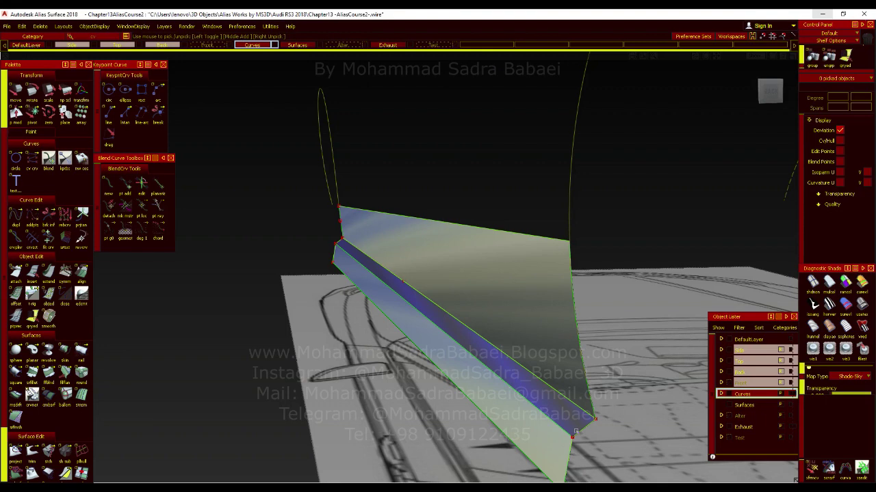
drag(328, 250, 411, 301)
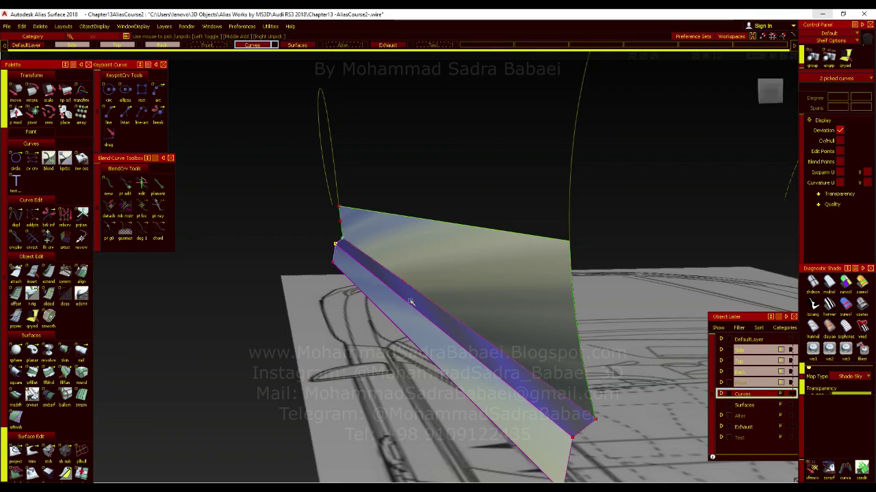
ctrl+shift+drag(522, 404, 545, 358)
drag(563, 409, 609, 449)
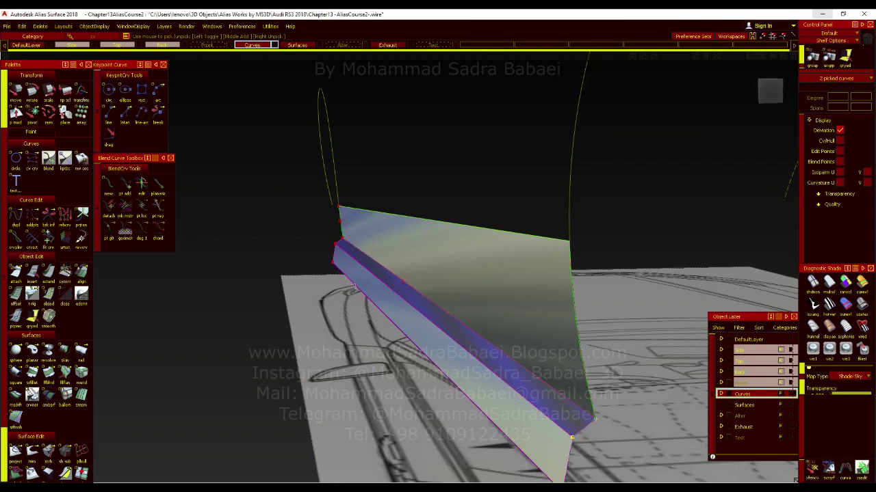
drag(340, 244, 328, 249)
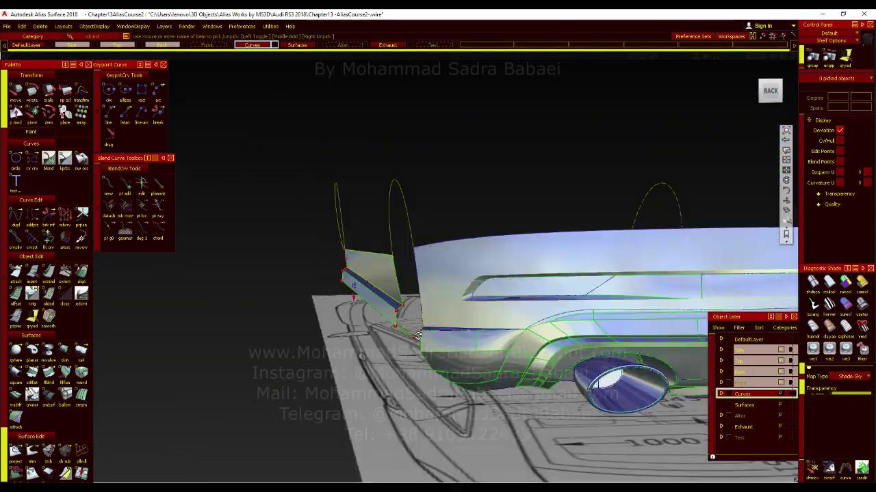
- Delete the narrow ledge surface between the side skirt's upper and lower faces
alt+shift+drag(288, 294, 468, 342)
alt+shift+middle_drag(467, 342, 518, 344)
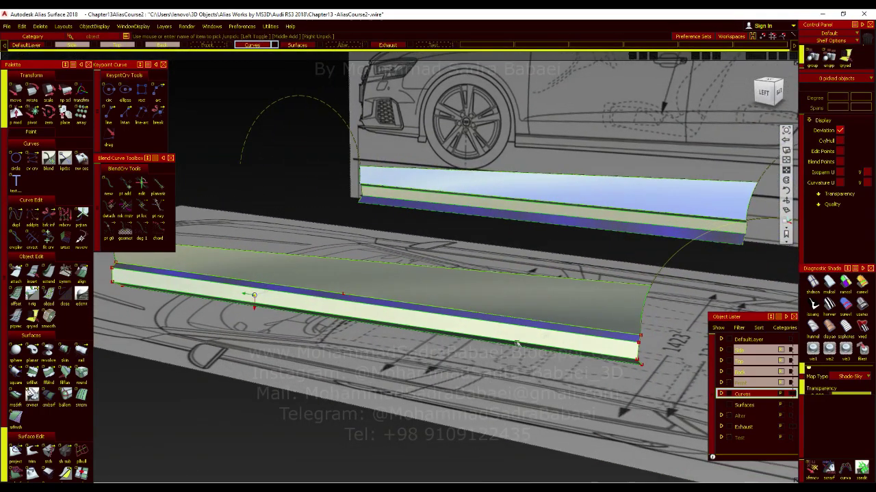
alt+shift+drag(494, 374, 325, 340)
alt+shift+right_drag(325, 340, 540, 338)
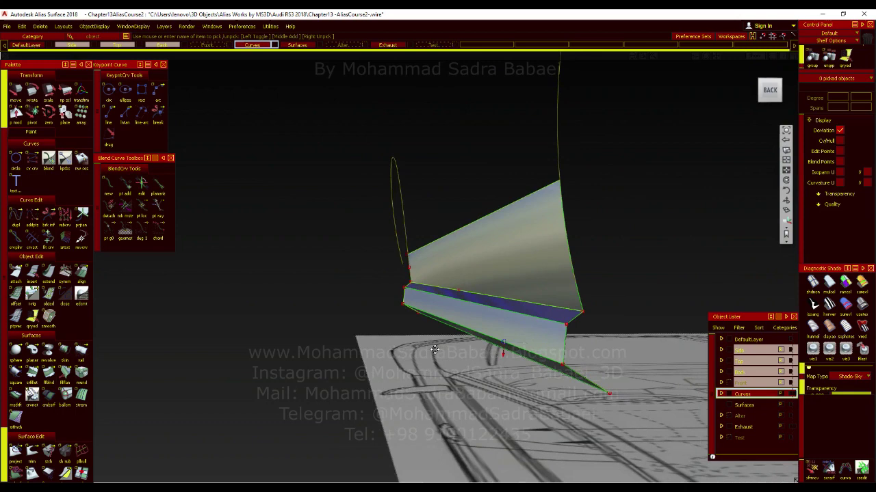
alt+shift+middle_drag(540, 338, 466, 338)
alt+shift+right_drag(468, 340, 475, 338)
mouse_move(474, 338)
alt+shift+mouse_down()
mouse_move(451, 343)
mouse_move(497, 356)
alt+shift+mouse_up()
click(495, 334)
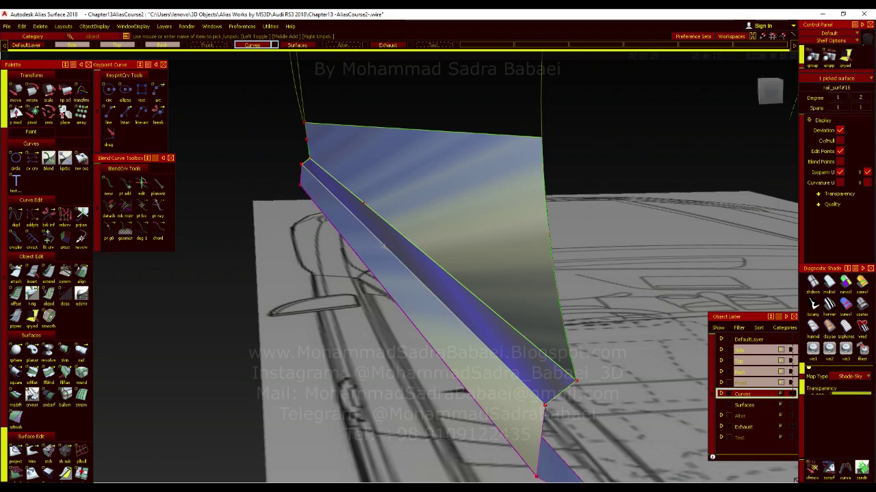
click(385, 338)
click(434, 324)
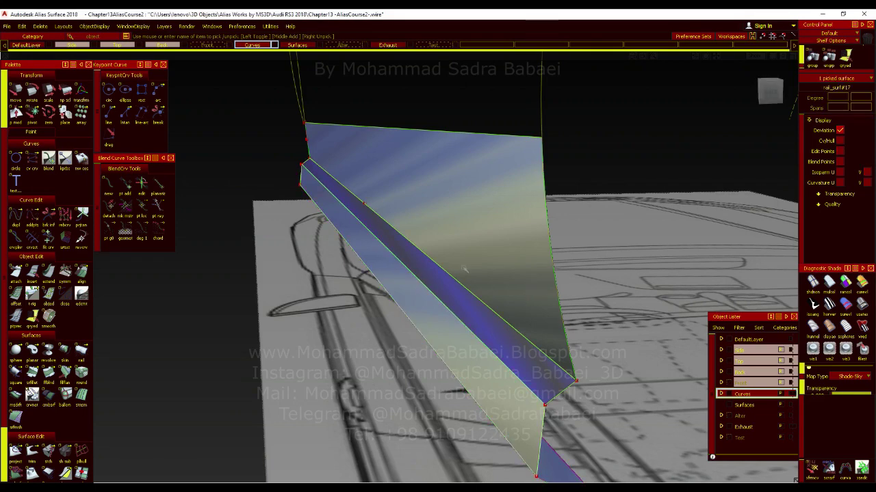
click(465, 313)
click(460, 305)
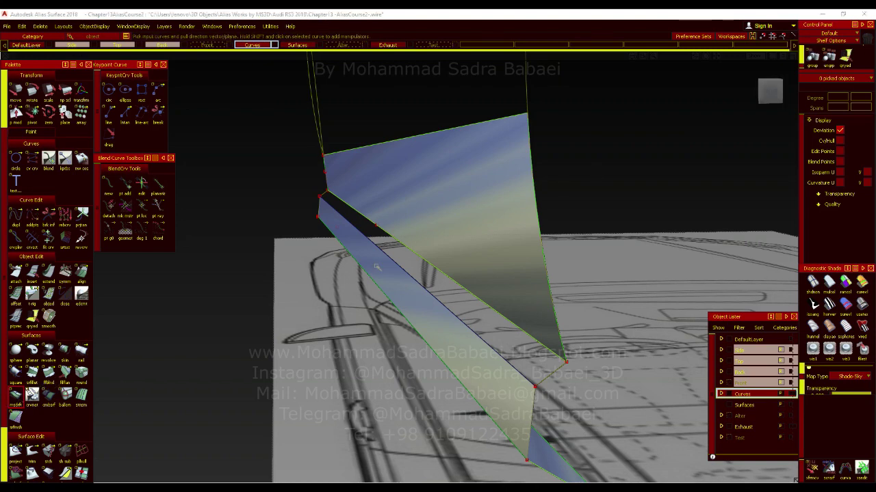
- Create a Multi-surface Draft from the lower face's upper edge, angled about 36.7° across the gap in the back view and matched to the photo
click(533, 385)
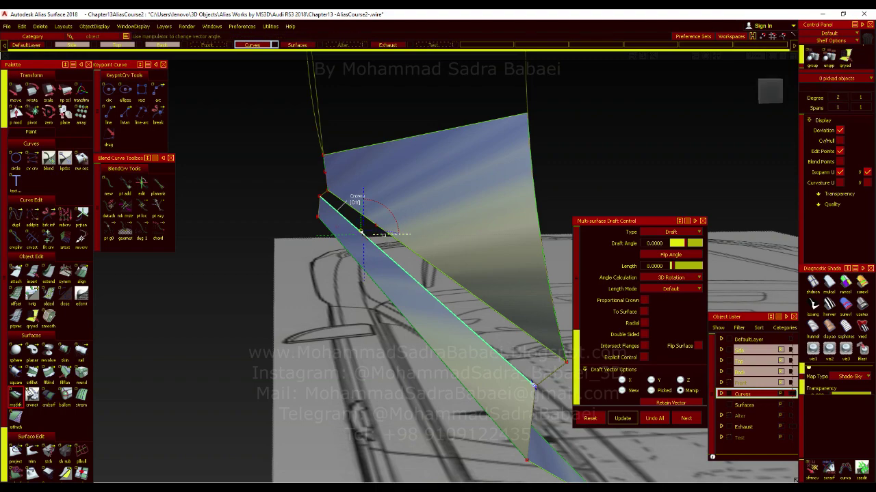
click(769, 91)
alt+shift+right_drag(471, 242, 523, 256)
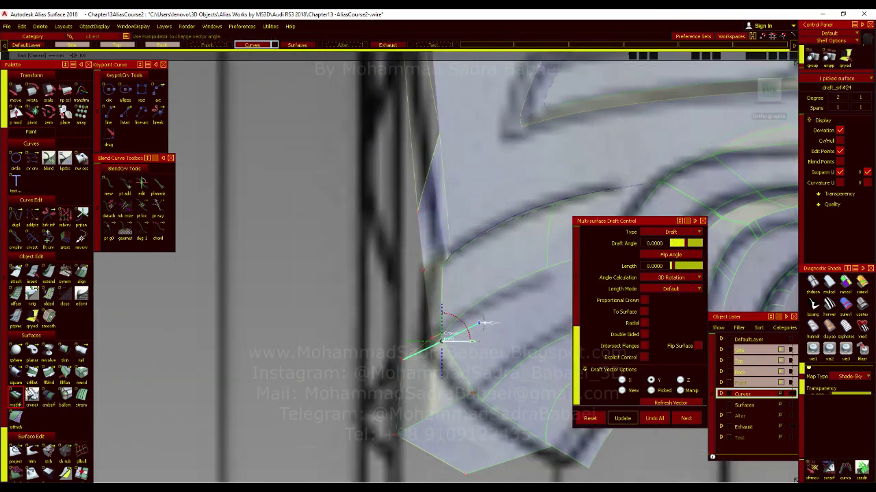
key(alt+Tab)
scroll(433, 339, up, 3)
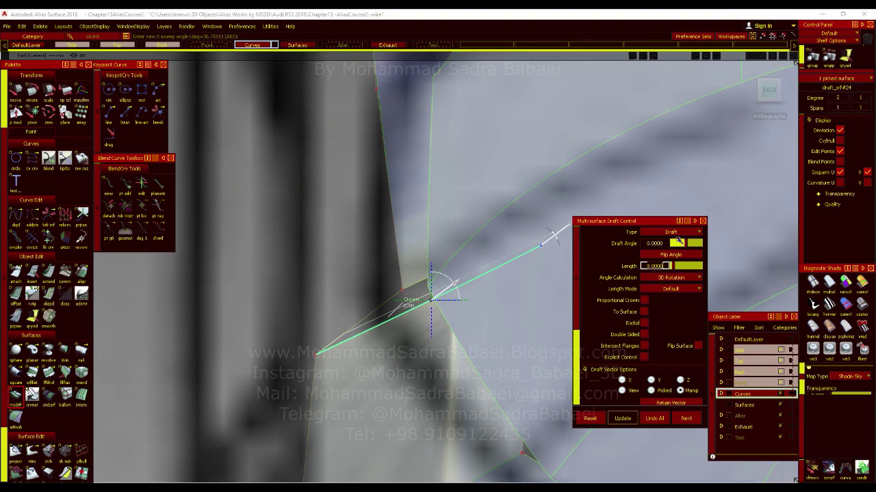
- Inspect the draft in the left view at the skirt's end beside the wheel and compare it with the grey skirt close-up in Photos
click(766, 91)
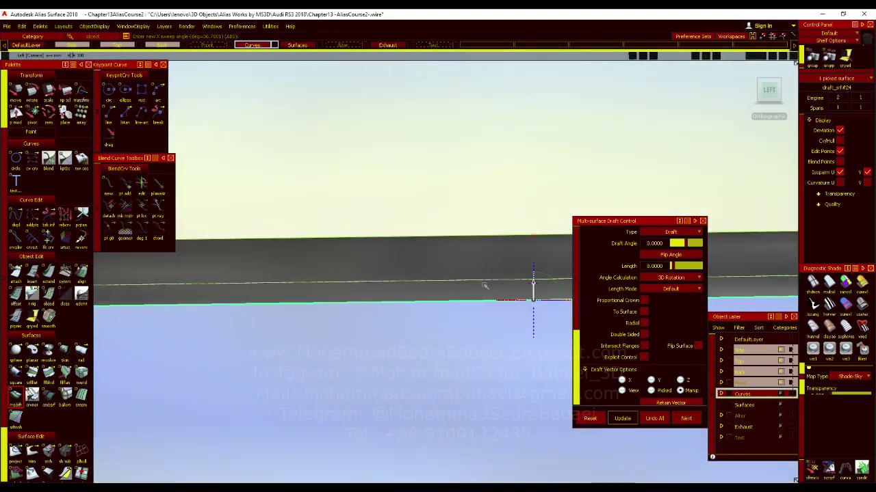
alt+shift+right_drag(484, 286, 473, 415)
alt+shift+middle_drag(506, 404, 387, 395)
mouse_move(557, 375)
alt+shift+middle_down()
mouse_move(522, 374)
mouse_move(461, 392)
mouse_move(322, 384)
alt+shift+middle_up()
alt+shift+right_drag(349, 384, 356, 444)
alt+shift+click(516, 293)
alt+shift+middle_drag(521, 325, 377, 338)
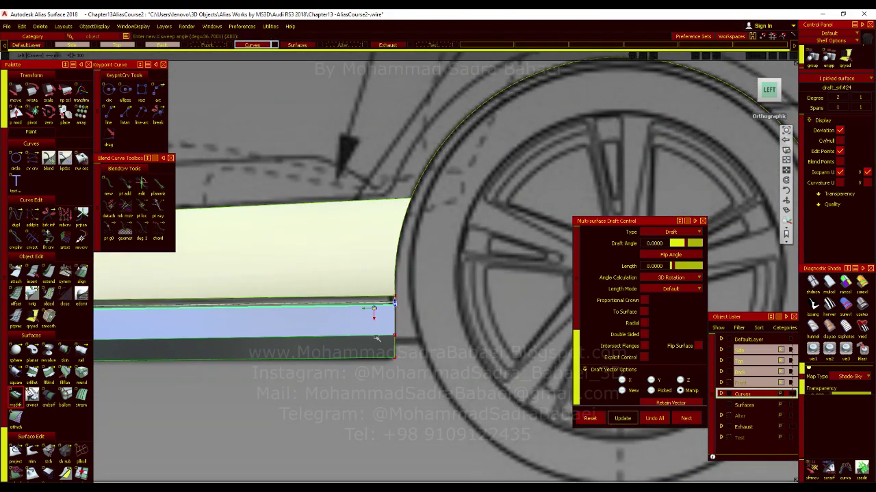
alt+shift+right_drag(375, 338, 410, 321)
click(656, 266)
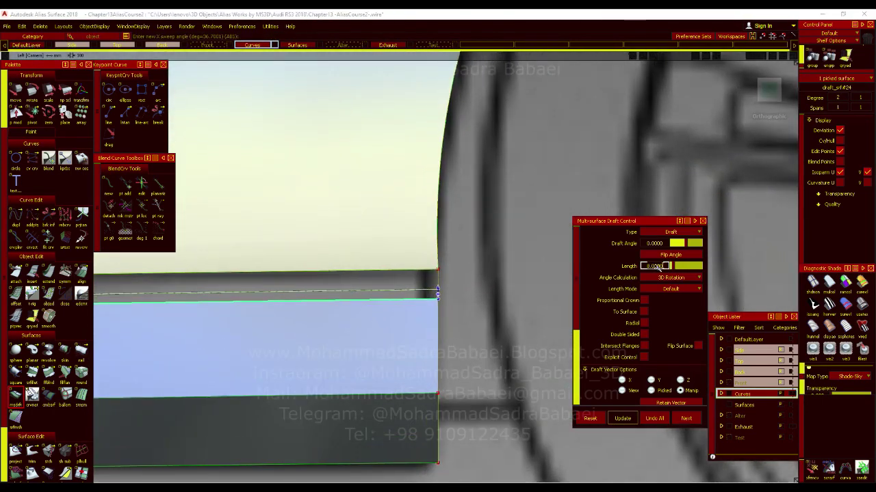
key(alt+Tab)
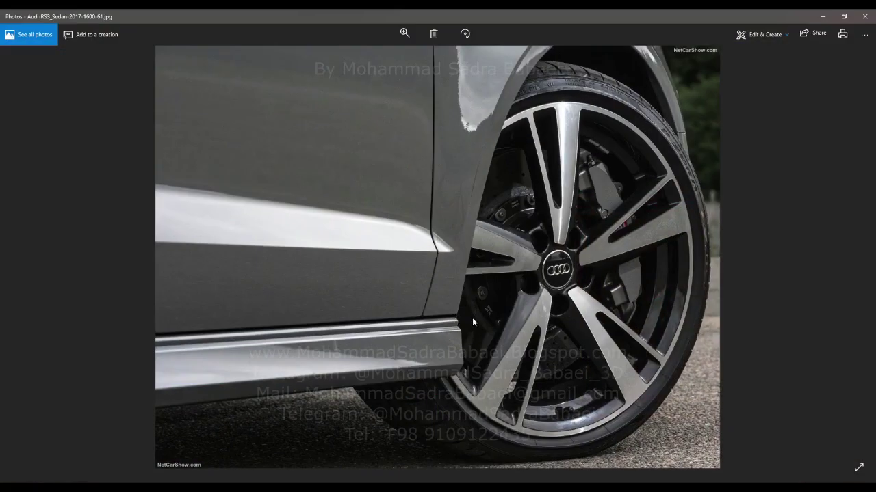
scroll(462, 324, up, 2)
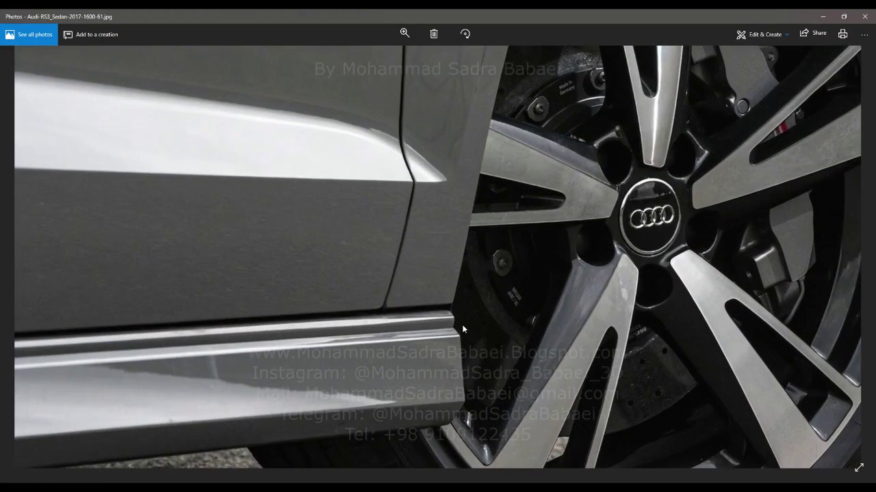
drag(423, 408, 457, 261)
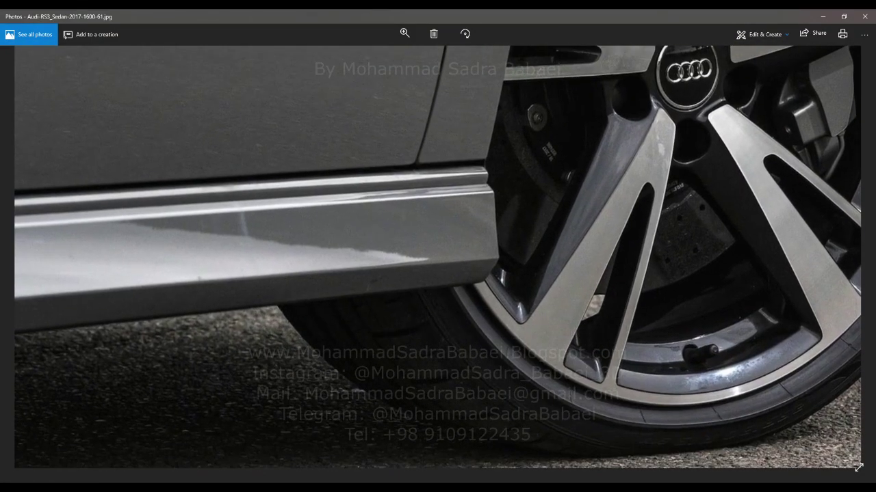
mouse_move(392, 487)
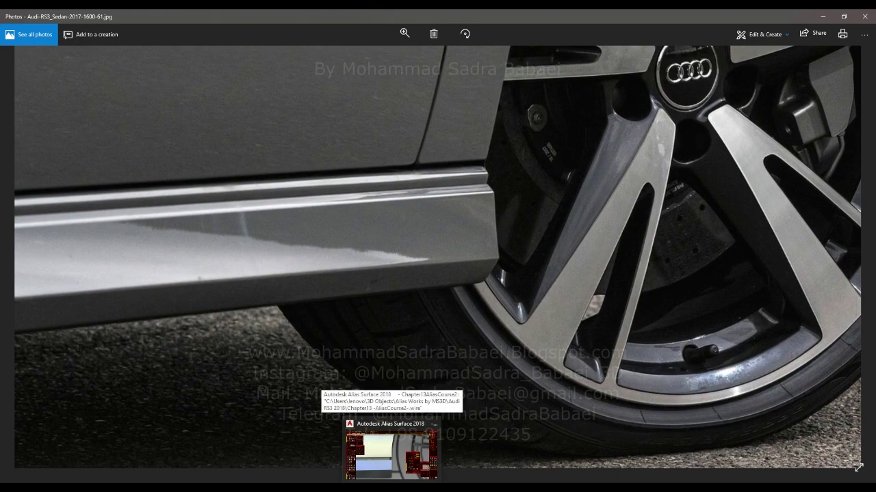
click(391, 448)
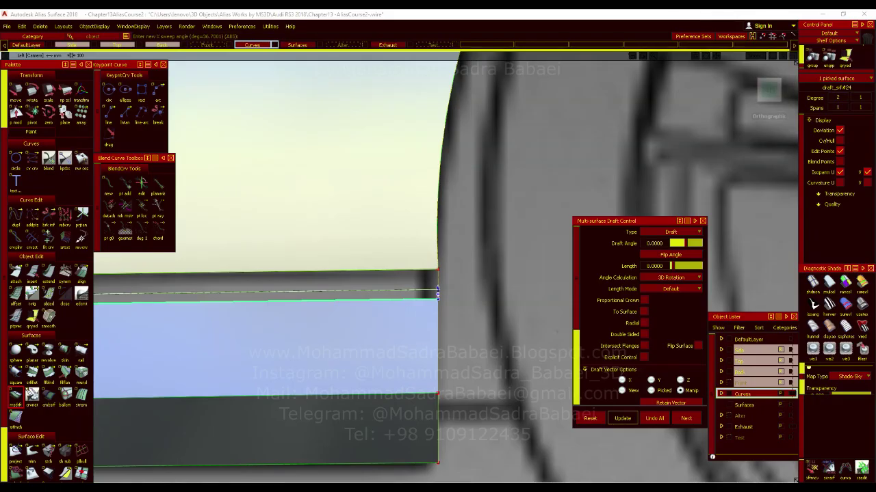
- Set the first draft's length to 10 and accept it
click(655, 266)
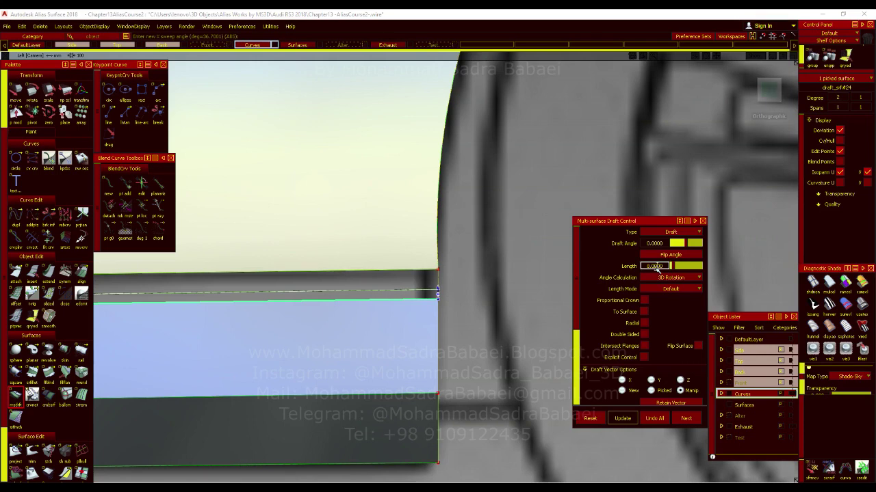
key(Return)
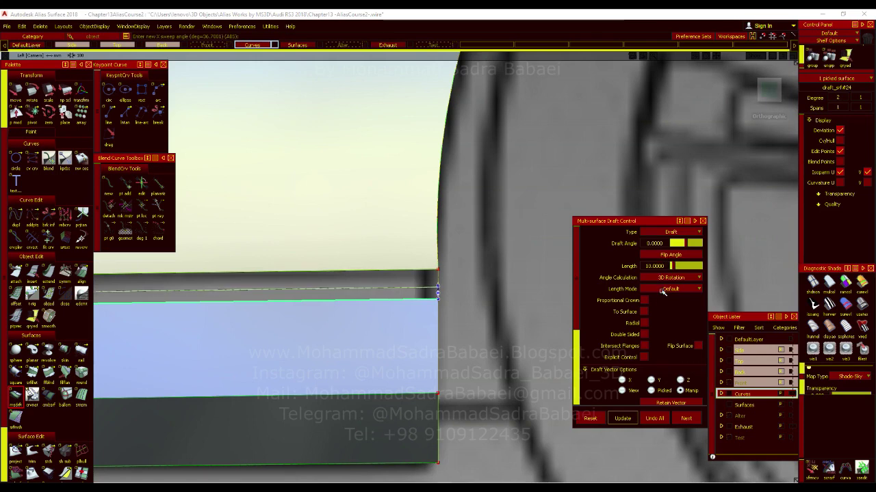
click(687, 418)
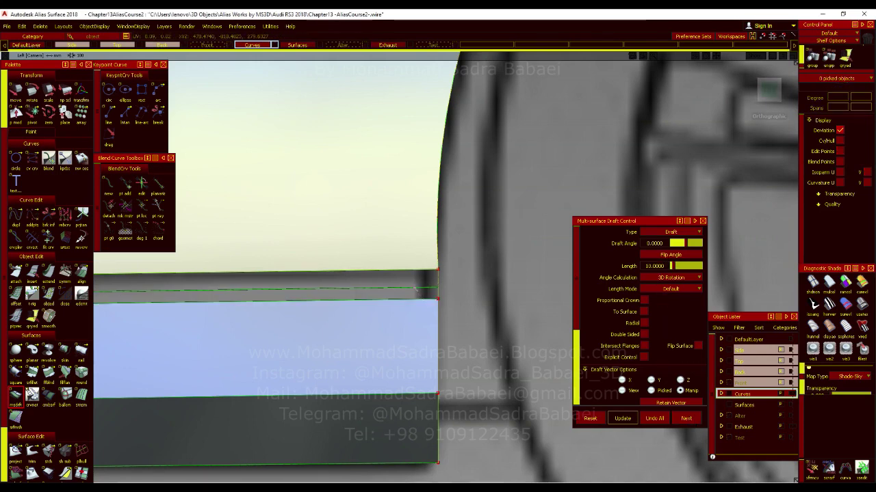
- Add a second draft from the first draft's free edge, turned upward to about 99.5° with a length of 4, following the photo
alt+shift+right_drag(415, 325, 404, 468)
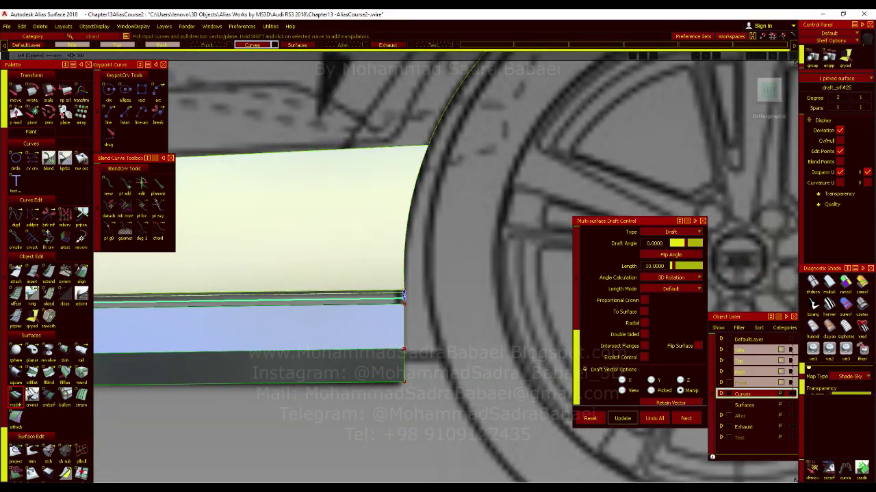
key(alt+Tab)
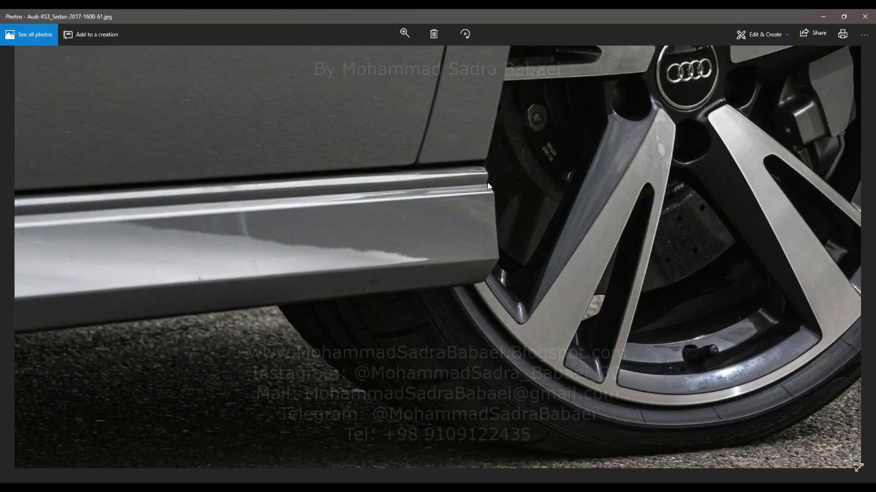
click(823, 17)
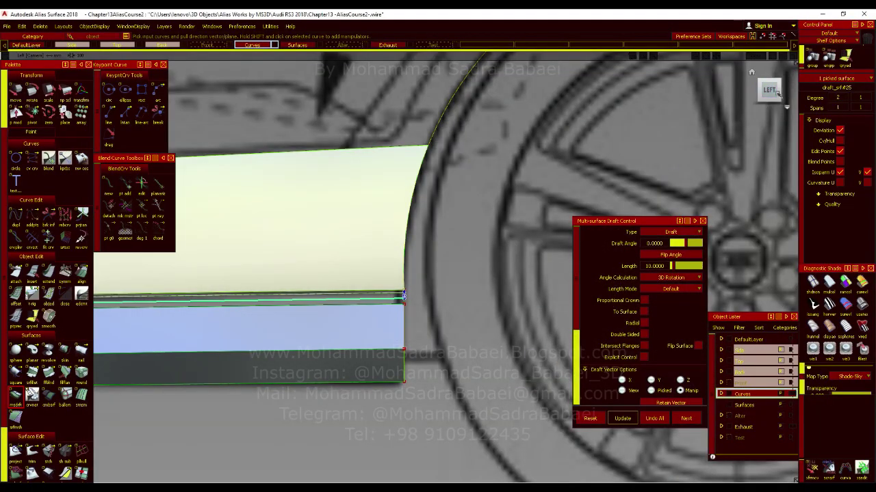
click(785, 91)
alt+shift+right_drag(399, 229, 342, 279)
click(340, 279)
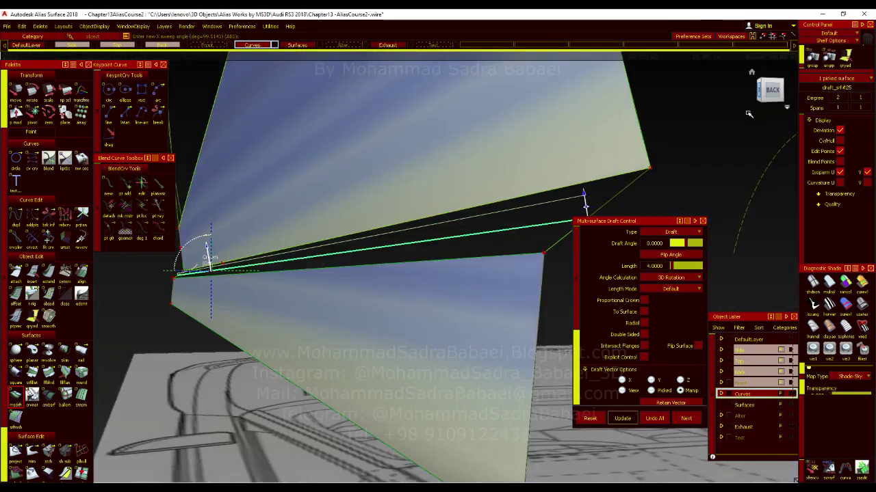
- Compare the second draft's height with the grey skirt close-up in Photos and set its length to 3
click(753, 109)
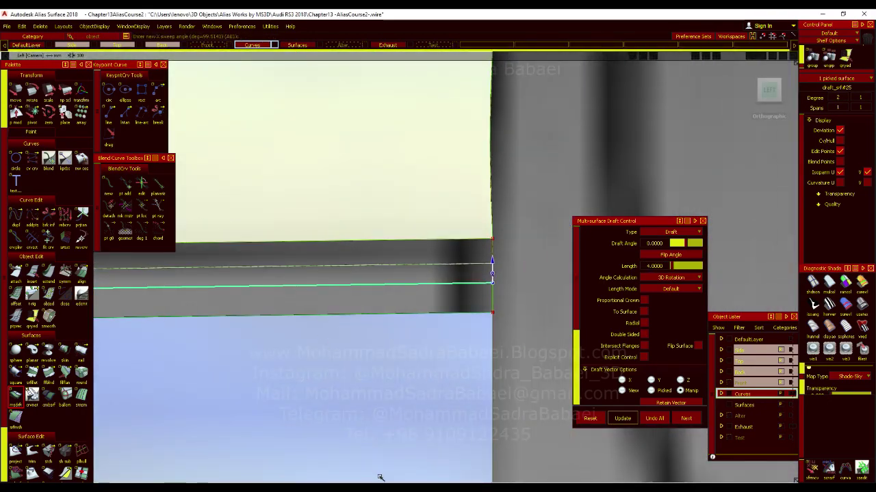
click(382, 489)
scroll(419, 322, up, 3)
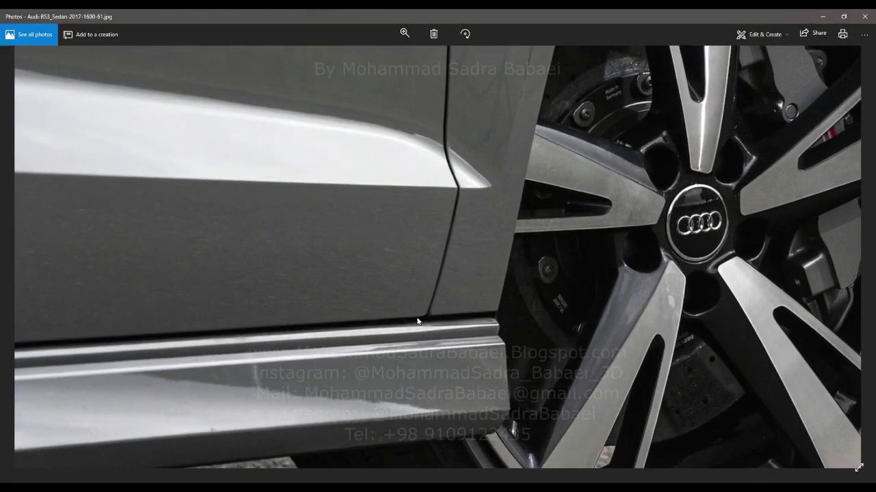
click(823, 16)
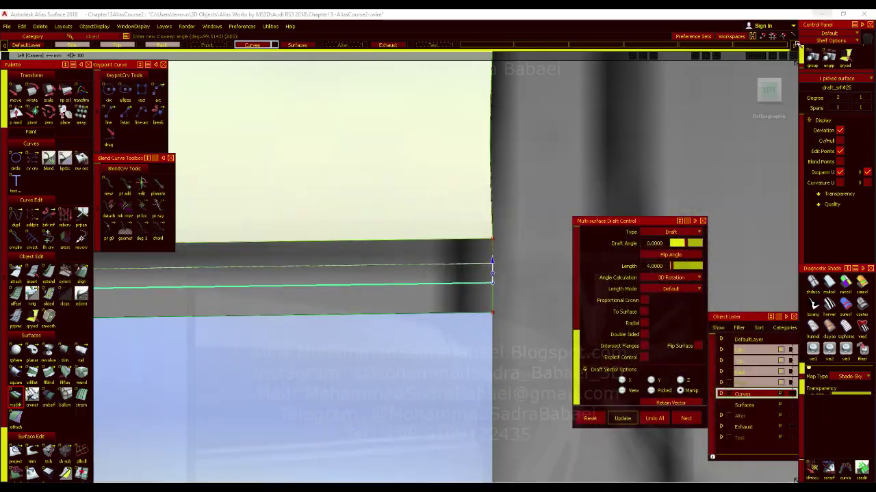
click(661, 266)
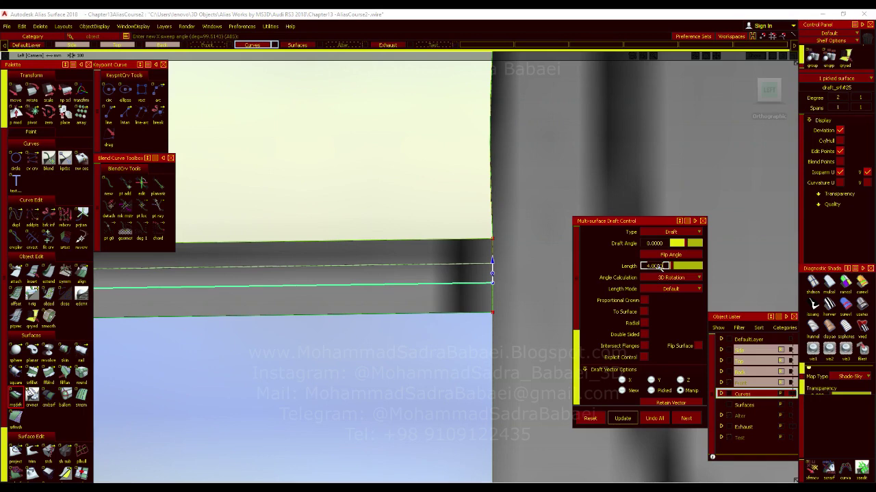
key(Return)
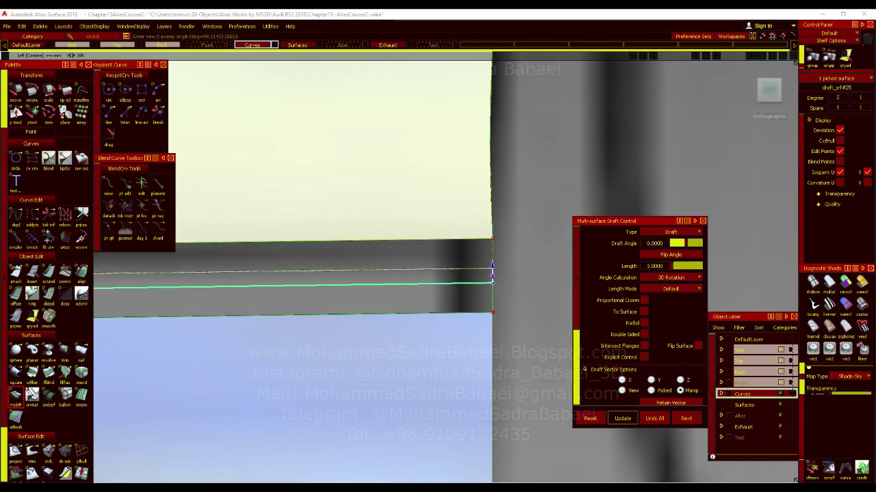
key(alt+Tab)
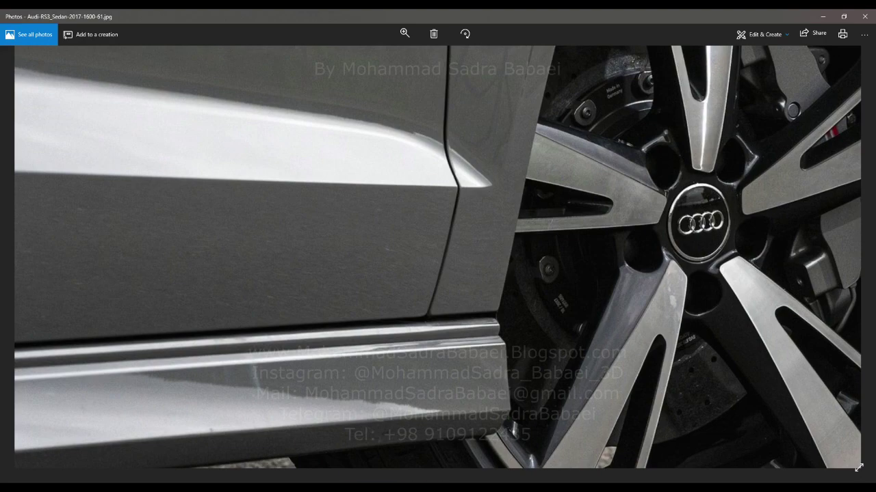
- Set the second draft's length to 4, accept it and check the grey skirt close-up in Photos before adding a third draft
click(393, 487)
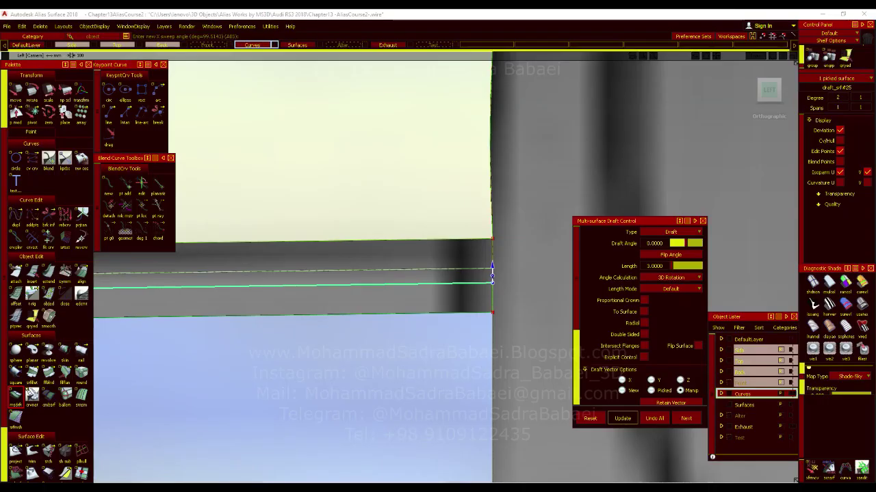
click(655, 267)
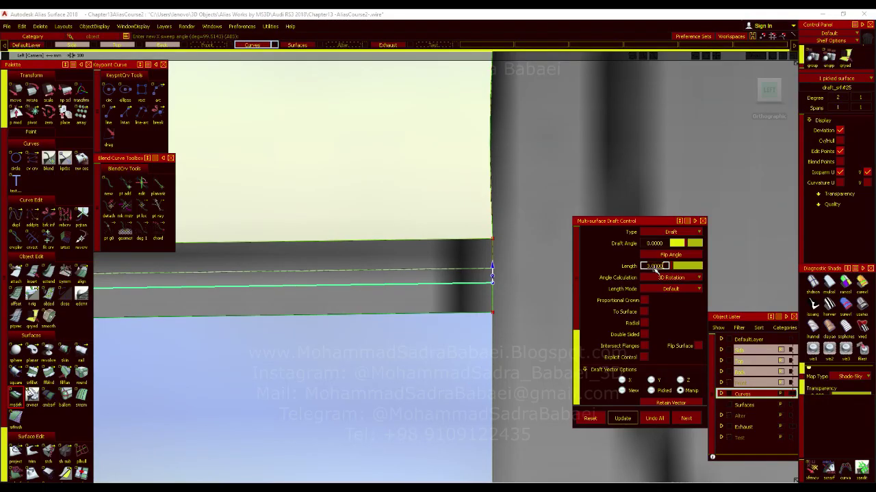
text(4)
key(Return)
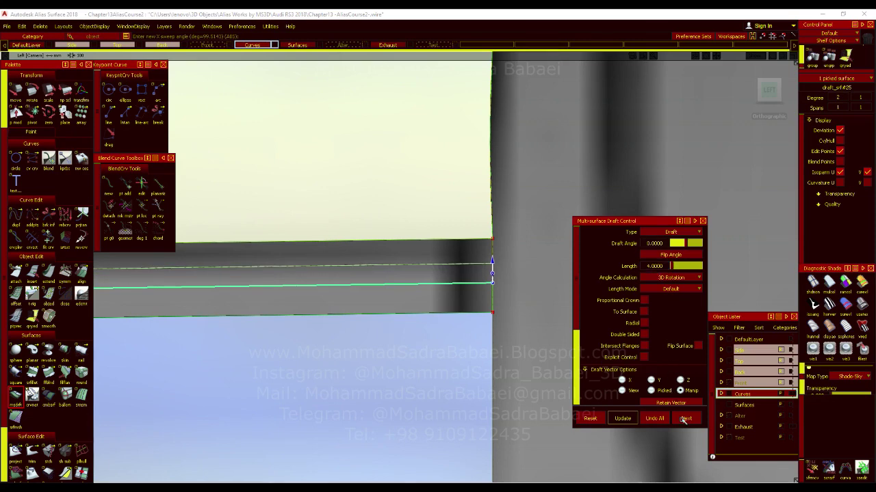
click(682, 420)
key(alt+Tab)
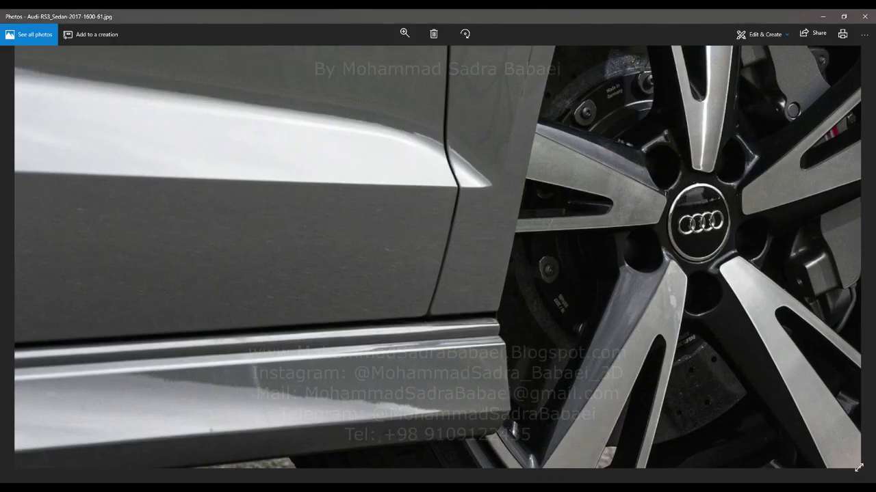
key(alt+Tab)
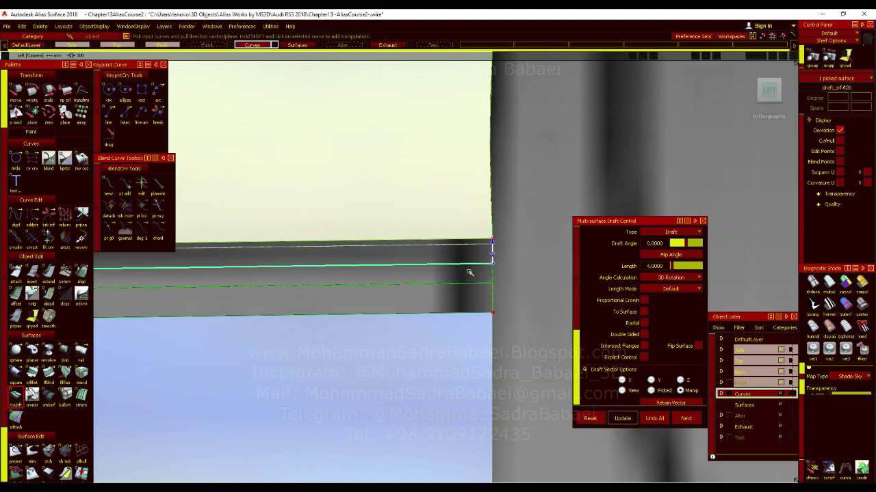
- Turn the third draft inward in the back view to a sweep angle of about 34.4°, following the grey skirt photo
click(770, 91)
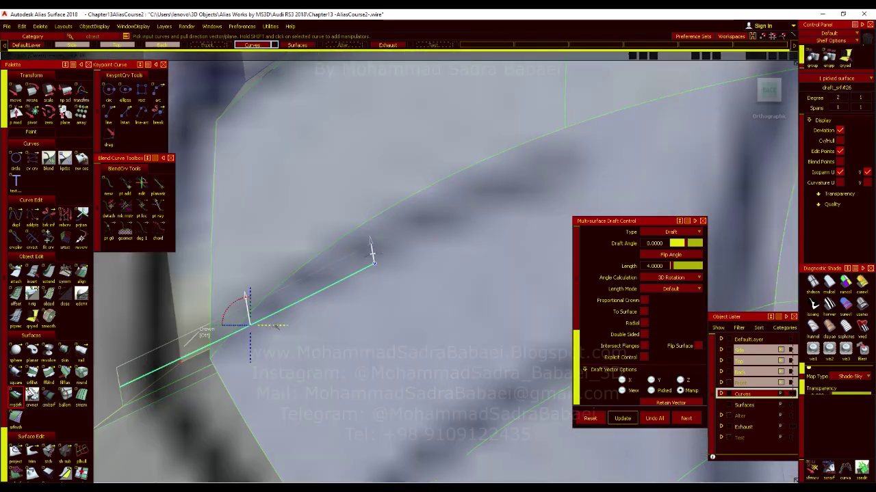
click(371, 256)
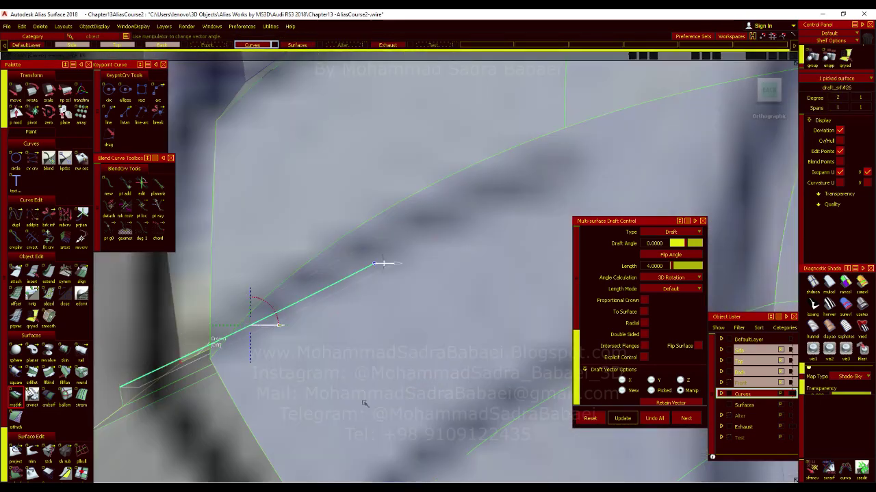
key(alt+Tab)
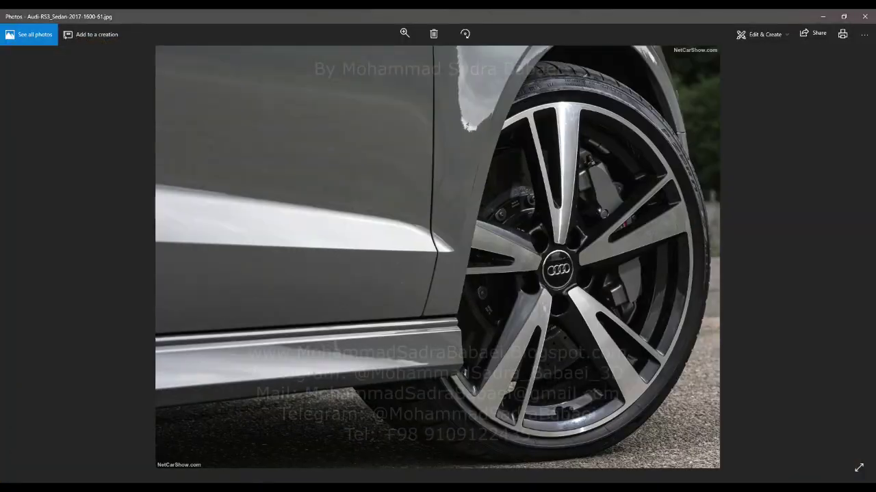
key(alt+Tab)
drag(270, 306, 262, 270)
key(alt+Tab)
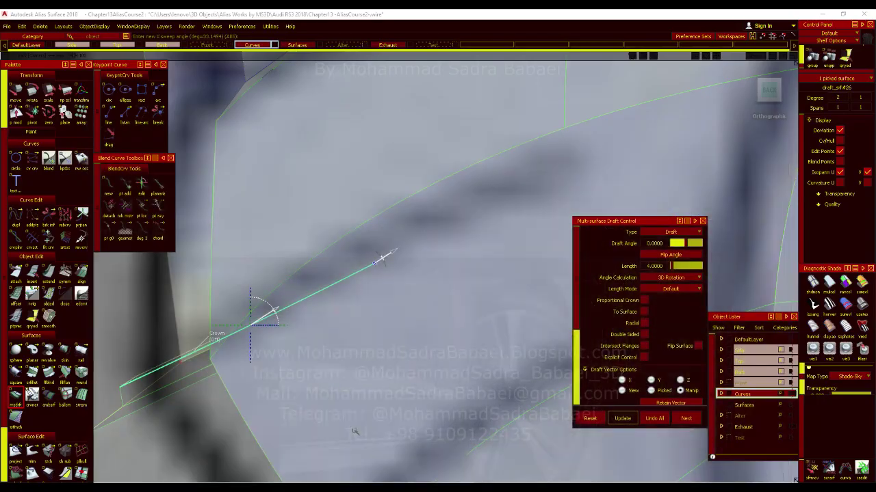
click(270, 305)
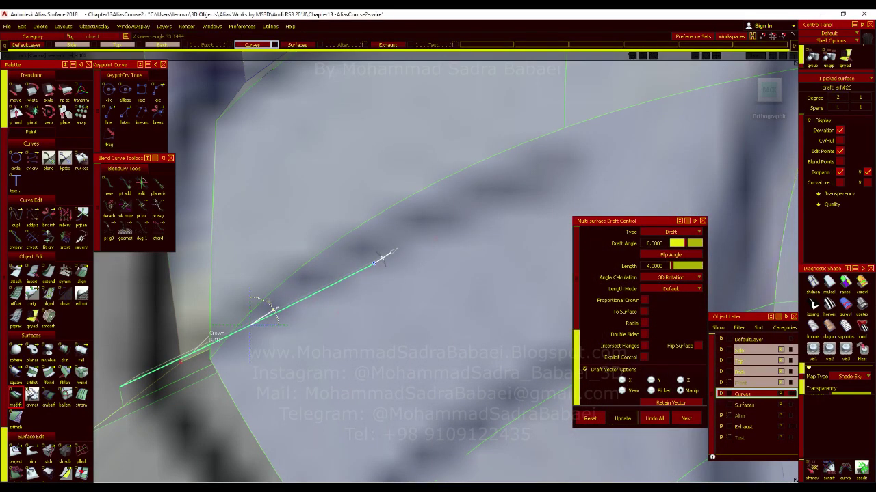
drag(270, 303, 273, 301)
- Check the third draft in the left view and set its length to 5
click(758, 93)
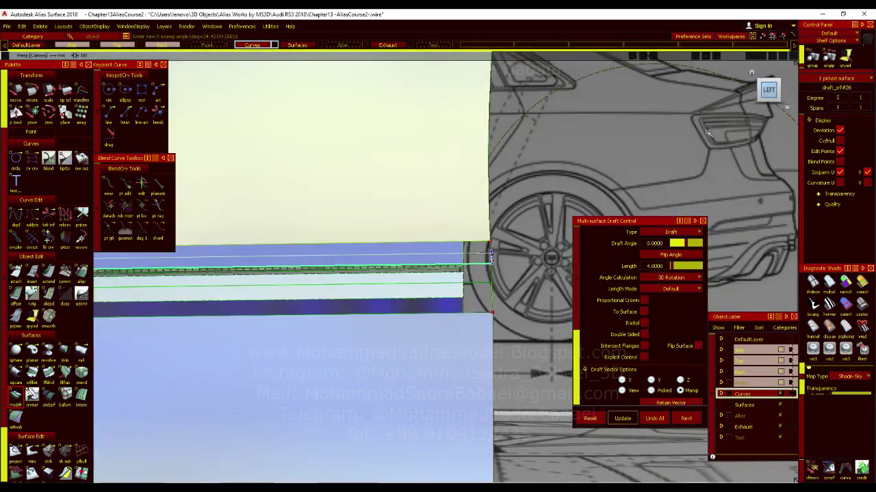
click(659, 268)
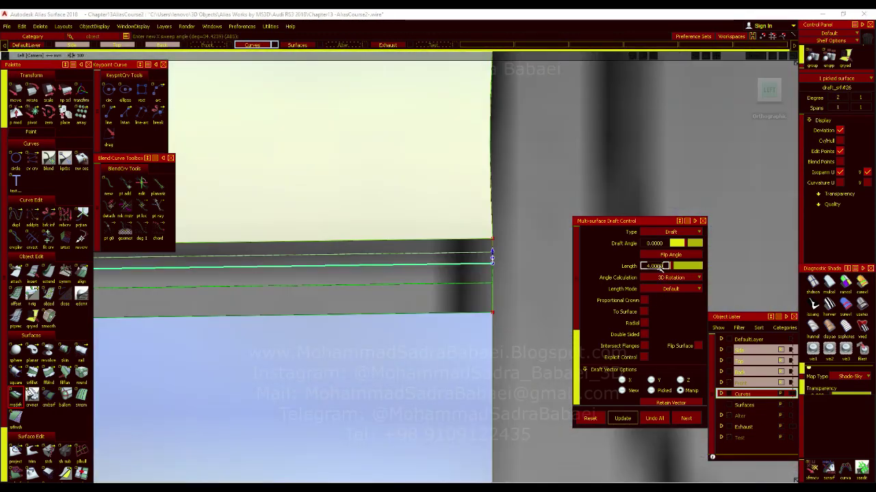
key(Return)
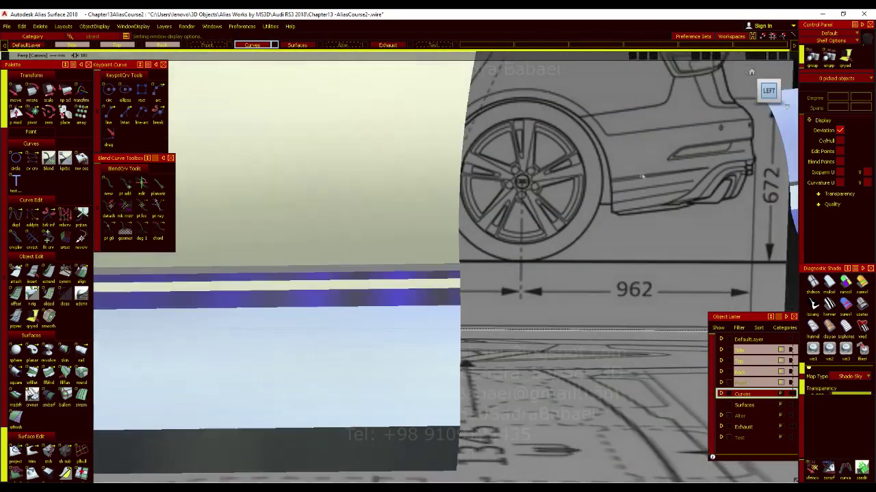
- Flatten the third draft to about 29.5° in the back view and set its length to 10
alt+shift+right_drag(565, 321, 527, 322)
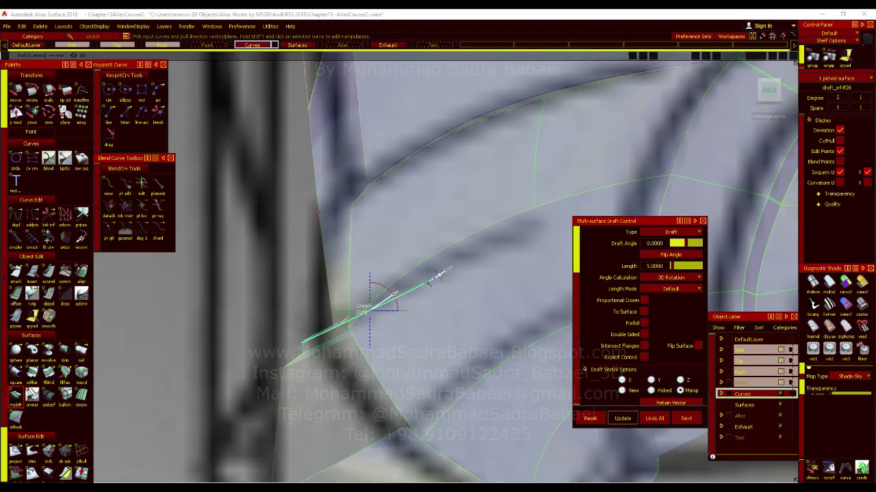
alt+shift+right_drag(412, 319, 421, 302)
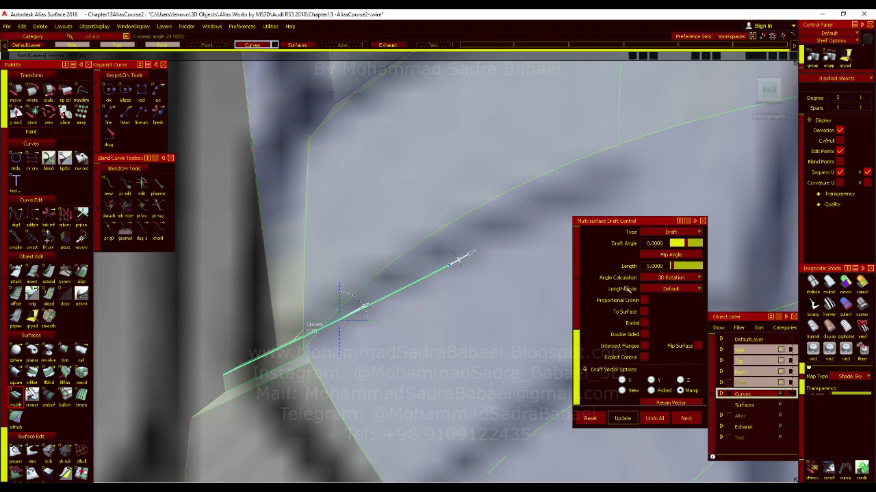
click(654, 267)
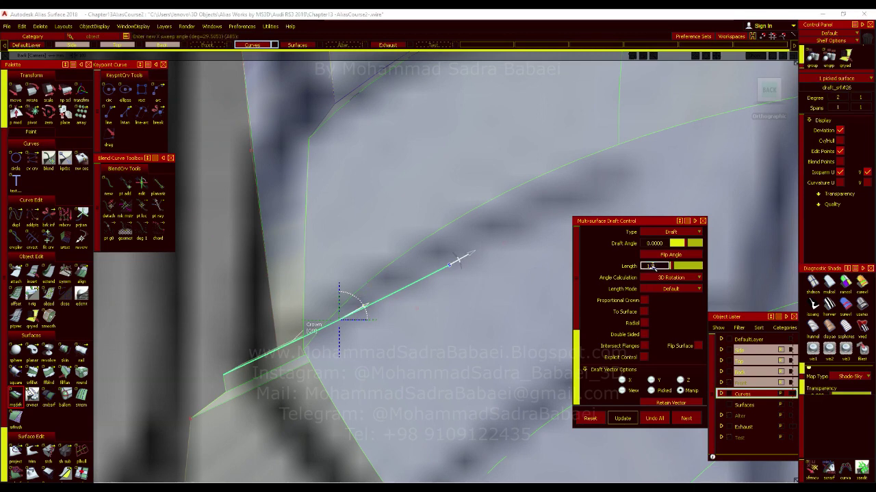
key(Return)
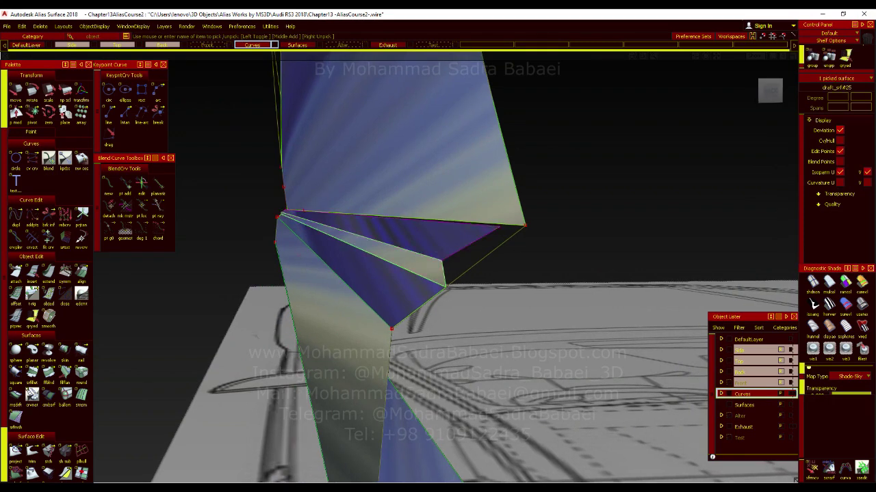
- Edit the second draft, the short upright strip on the skirt ledge, and set its length to 2.5
click(15, 396)
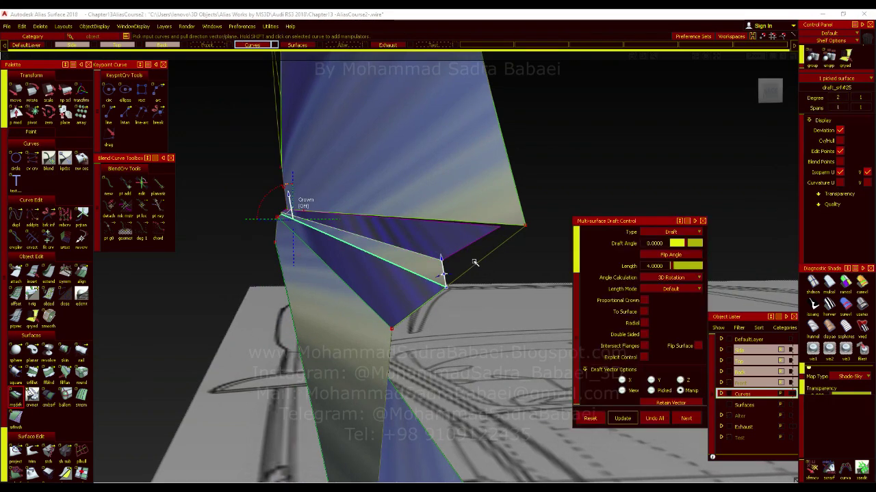
click(660, 266)
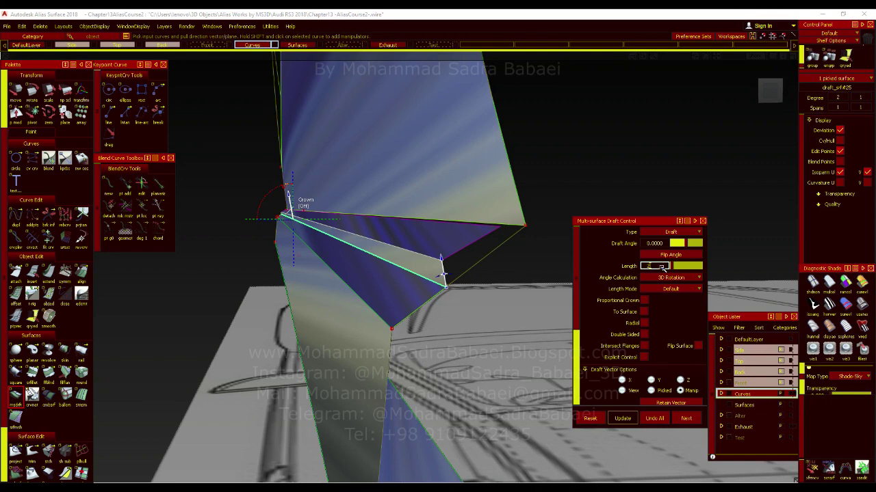
text(2.5)
key(Return)
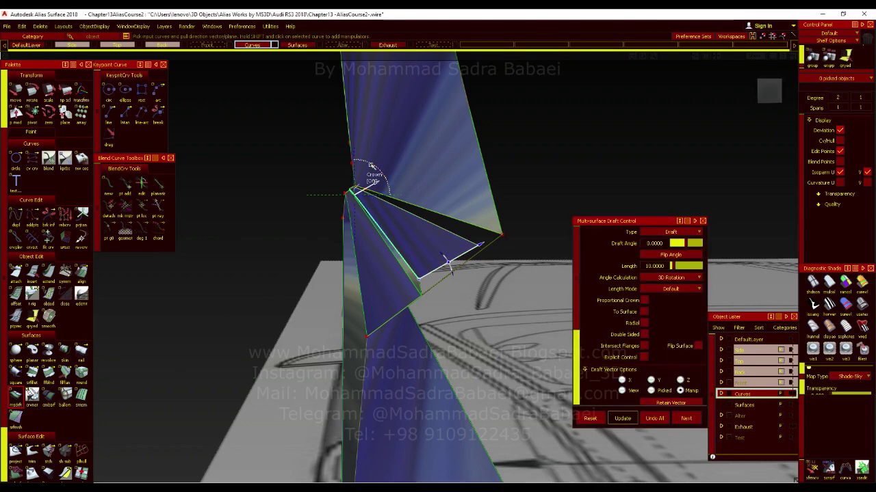
- Turn the third draft down to a sweep angle of about 17.5° and set its length to 15
drag(446, 262, 476, 284)
drag(411, 184, 419, 191)
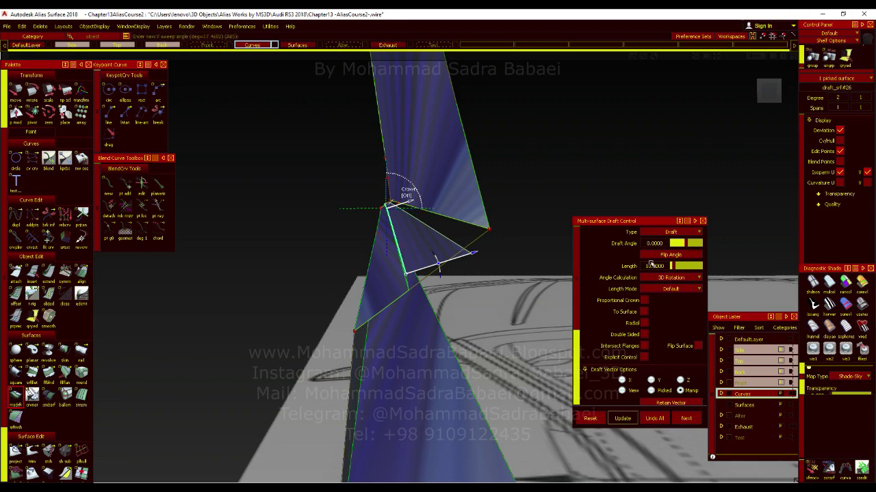
click(654, 266)
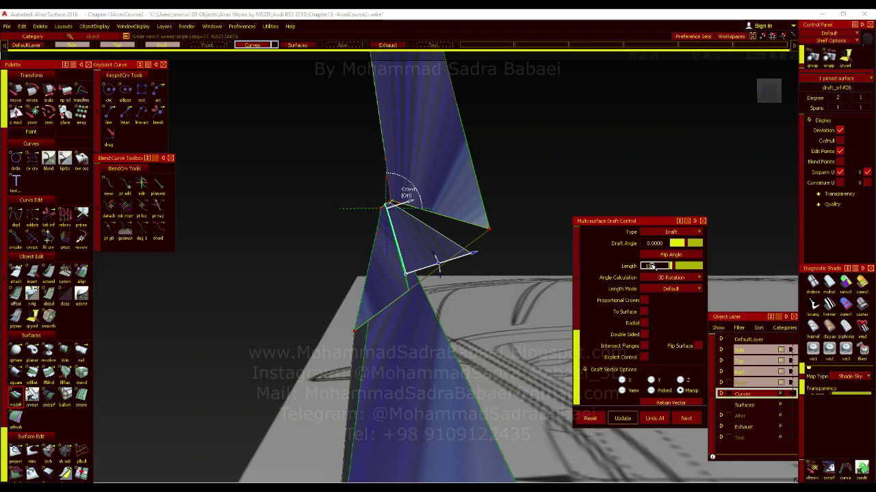
key(Return)
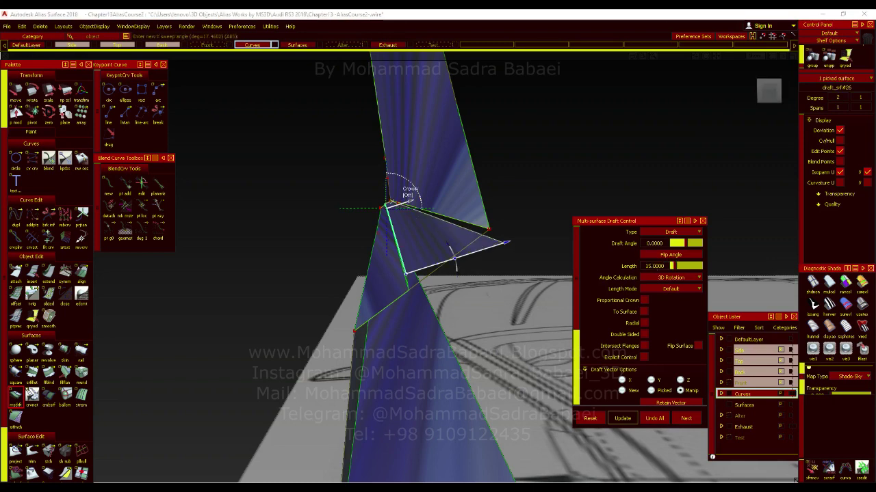
- Inspect the lengthened third draft from behind and in the left view, leave the draft tool and save the file
alt+shift+drag(487, 297, 562, 335)
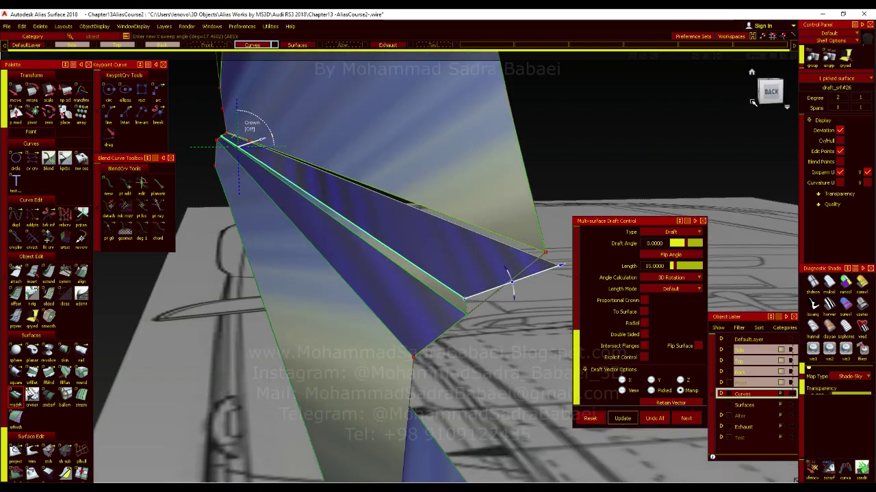
alt+shift+drag(491, 183, 673, 171)
click(766, 92)
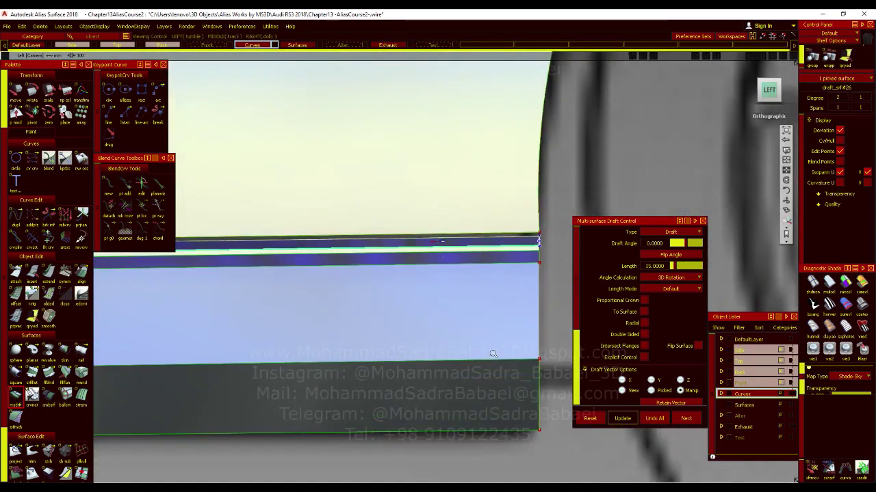
alt+shift+right_drag(492, 354, 454, 339)
ctrl+shift+drag(507, 250, 463, 250)
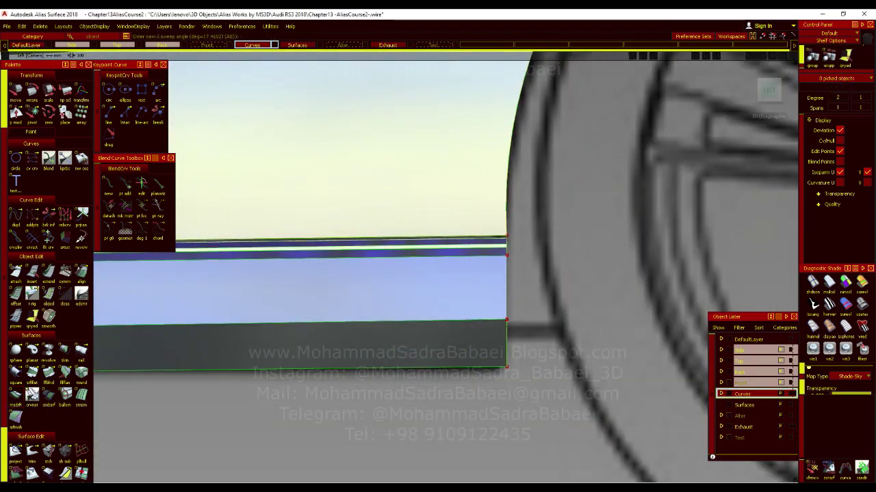
key(ctrl+s)
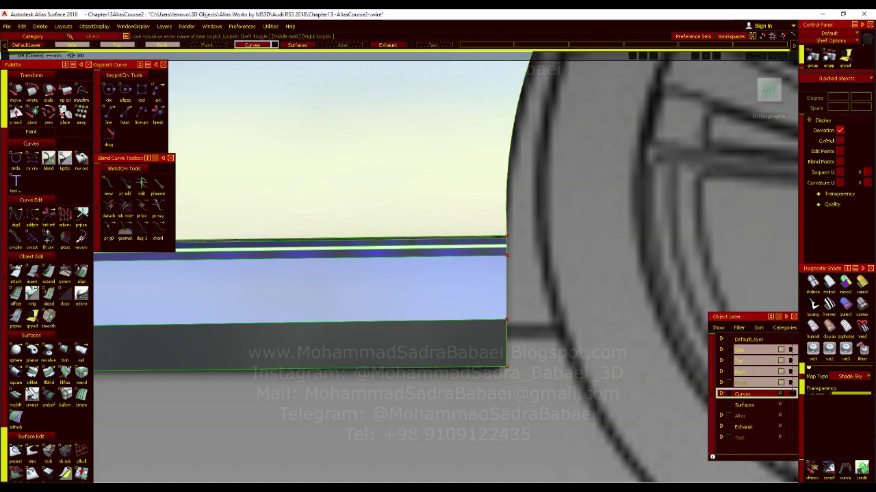
- Switch the shading to clay with ambient occlusion and inspect the stepped ledge at the skirt's end from the side and from behind
click(829, 330)
scroll(480, 260, down, 3)
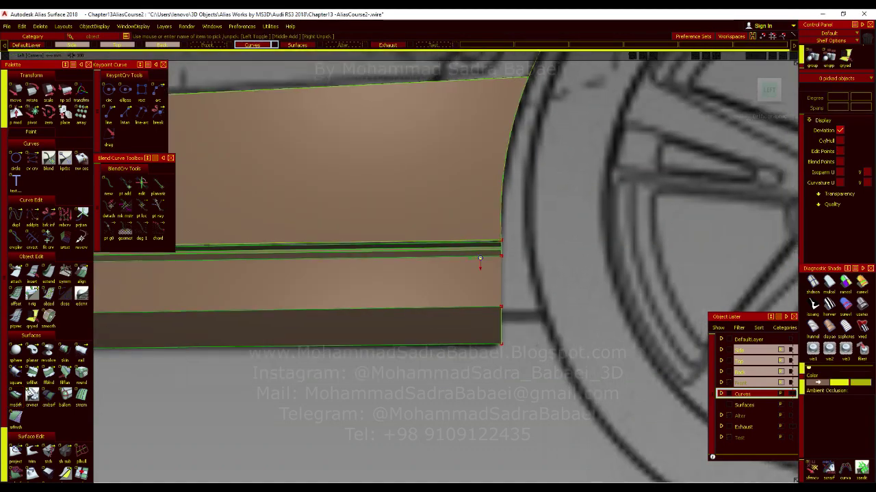
ctrl+shift+right_drag(480, 260, 516, 288)
alt+shift+drag(515, 289, 223, 322)
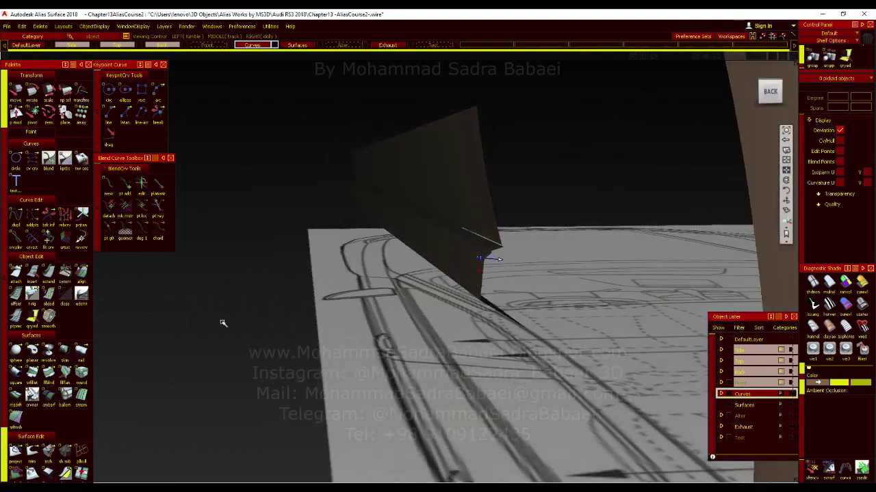
alt+shift+right_drag(223, 322, 499, 260)
mouse_move(499, 259)
alt+shift+mouse_down()
mouse_move(447, 270)
mouse_move(475, 256)
alt+shift+mouse_up()
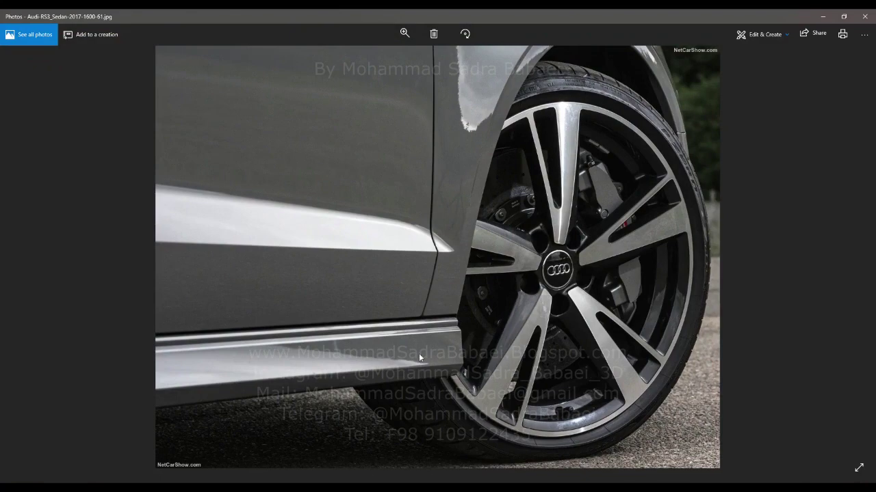
- Study the skirt close-up in Photos and browse the other RS3 photos, enlarging the red sedan's rear three-quarter view around the skirt's rear end
scroll(418, 352, up, 3)
scroll(472, 308, down, 3)
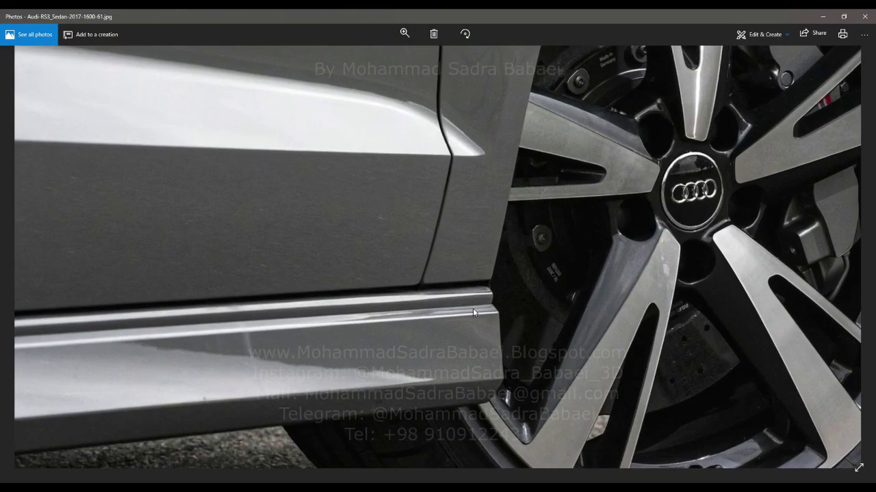
key(Right)
key(Right)
key(Right)
key(Right)
key(Right)
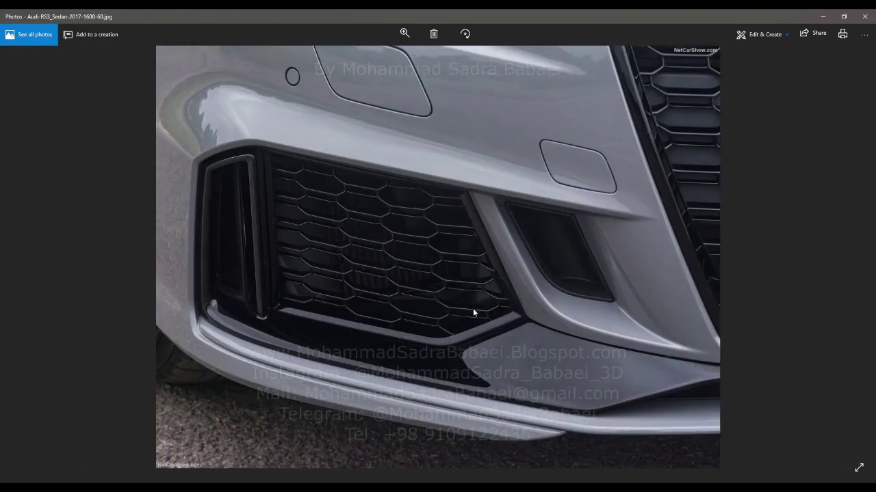
key(Right)
key(Right)
key(Right)
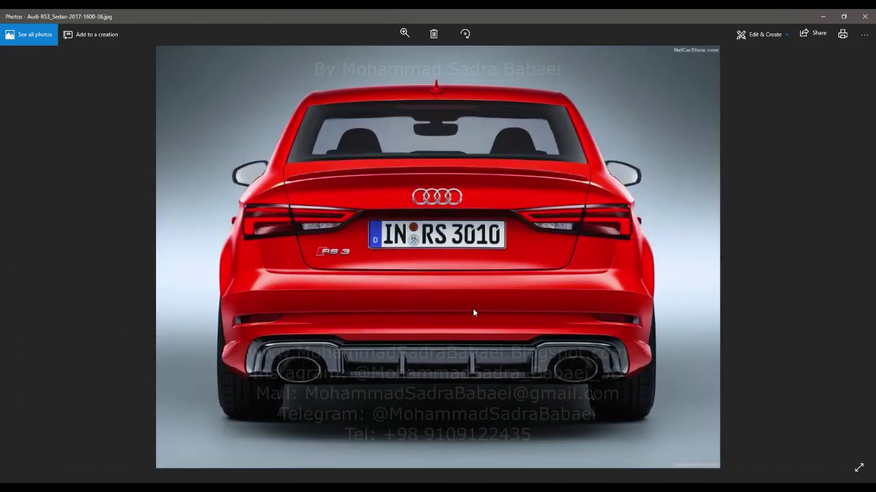
key(Right)
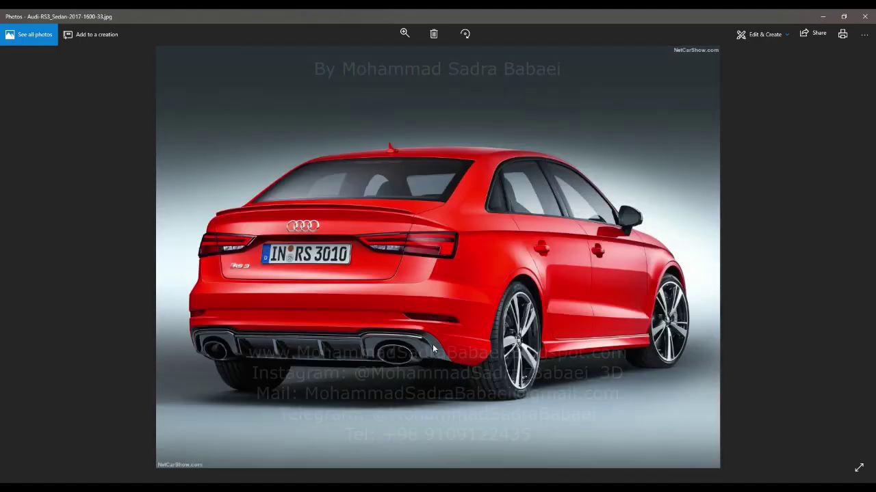
key(Left)
scroll(473, 361, up, 2)
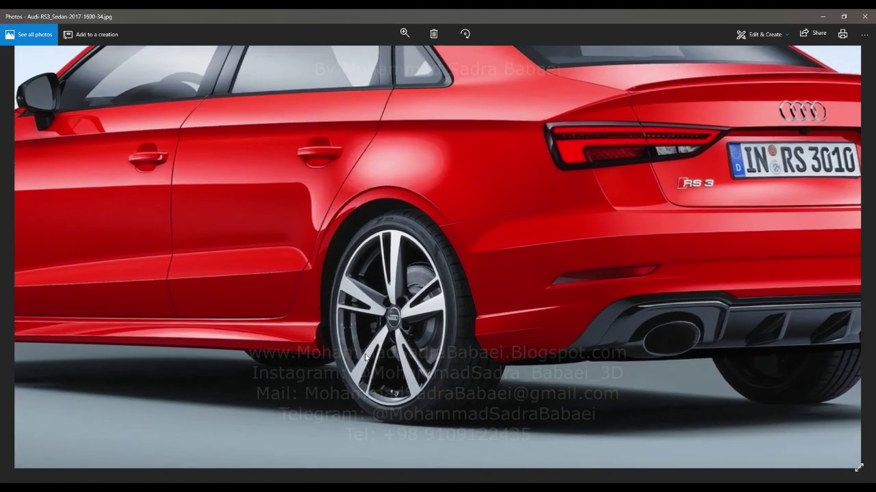
- Study the skirt's rear end and underside in the other rear three-quarter RS3 photo in Photos, enlarging the area behind the rear wheel
scroll(319, 339, down, 2)
key(Right)
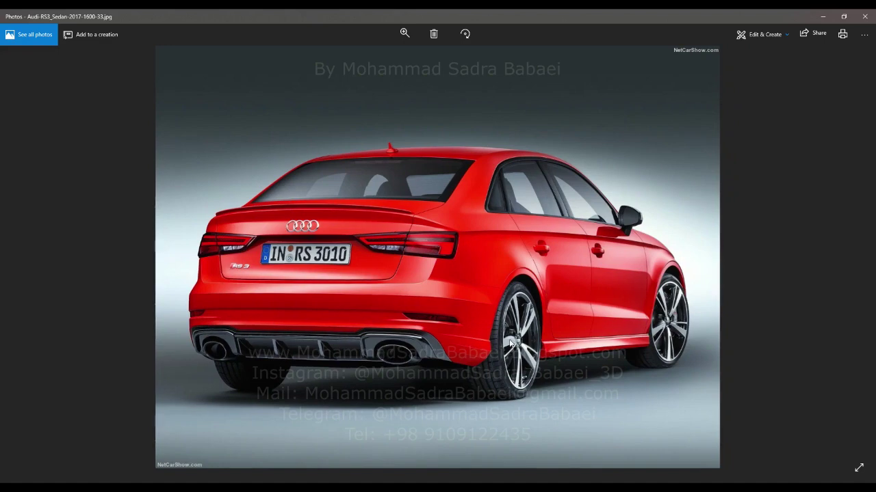
scroll(531, 333, up, 3)
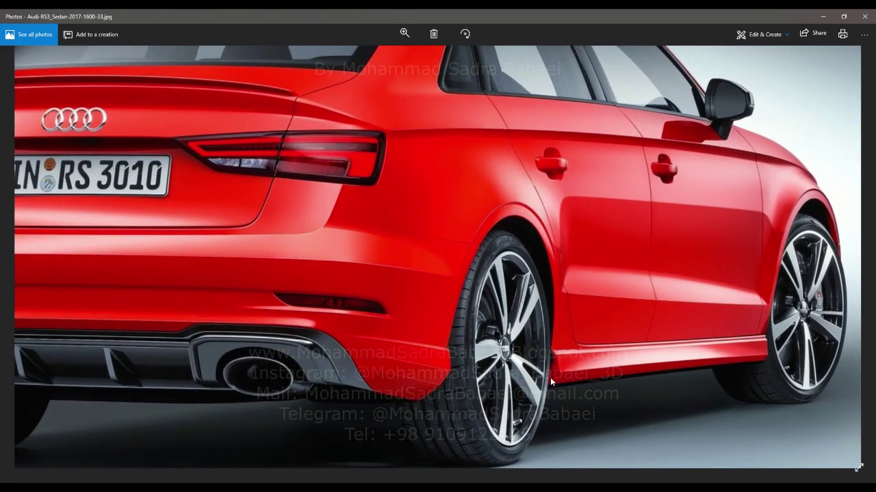
click(817, 20)
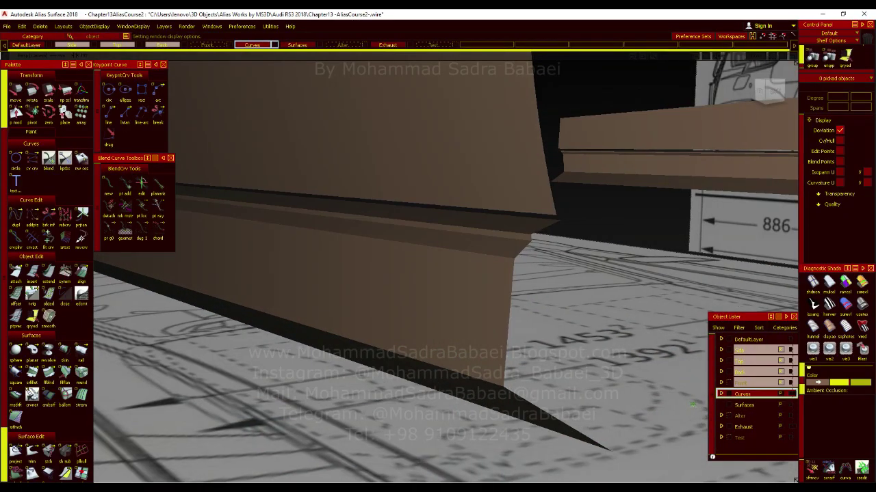
key(alt+Tab)
scroll(562, 365, up, 5)
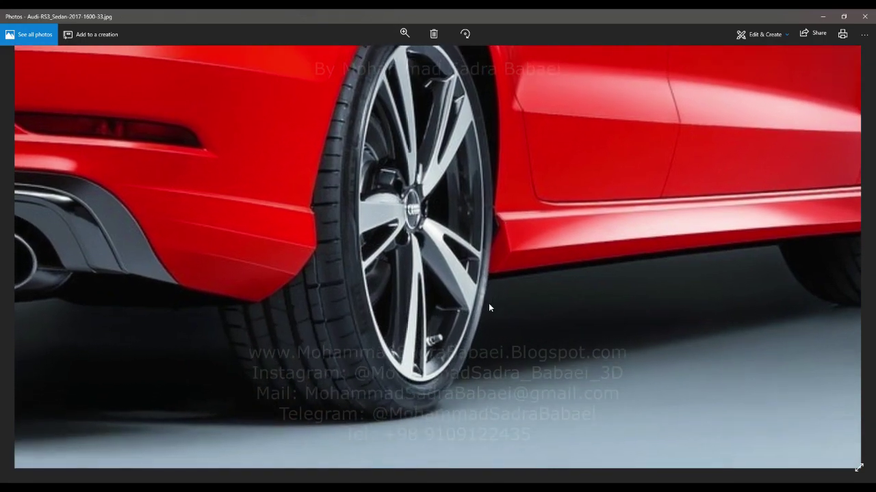
drag(489, 307, 414, 351)
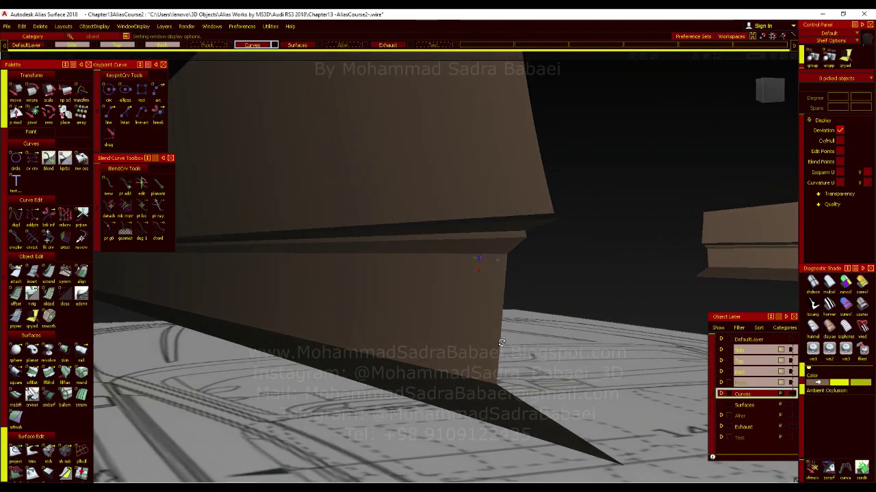
- Draft a narrow strip from the skirt's bottom edge in the back view, tilting its pull direction to a sweep angle of about -5.2°
alt+shift+drag(501, 342, 435, 322)
click(19, 396)
key(ctrl+m)
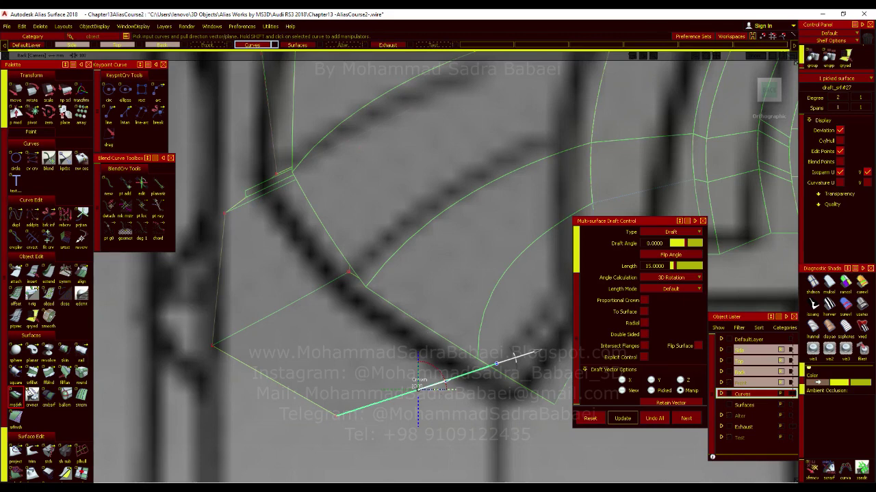
drag(515, 357, 515, 363)
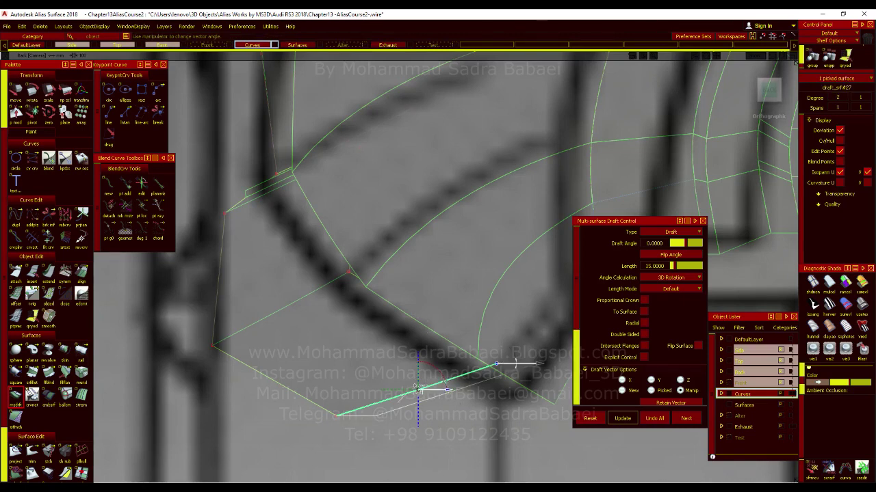
drag(439, 370, 440, 373)
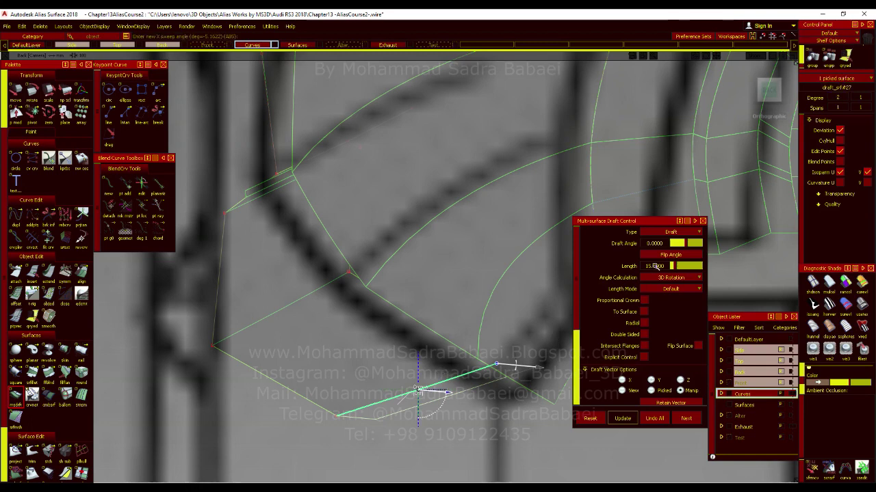
click(862, 302)
ctrl+shift+drag(442, 342, 439, 370)
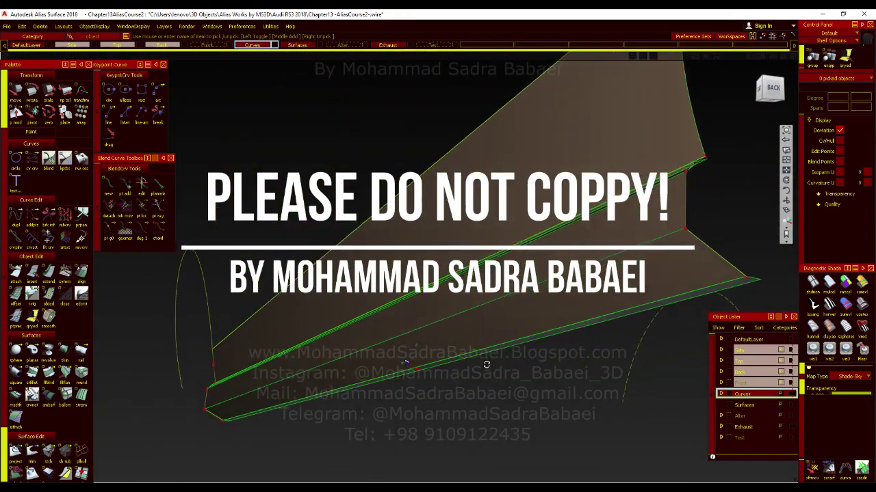
- Draw a straight line from the inner corner of the stepped ledge to the outer tip of the new bottom strip at the skirt's end
alt+shift+drag(486, 364, 377, 357)
click(109, 113)
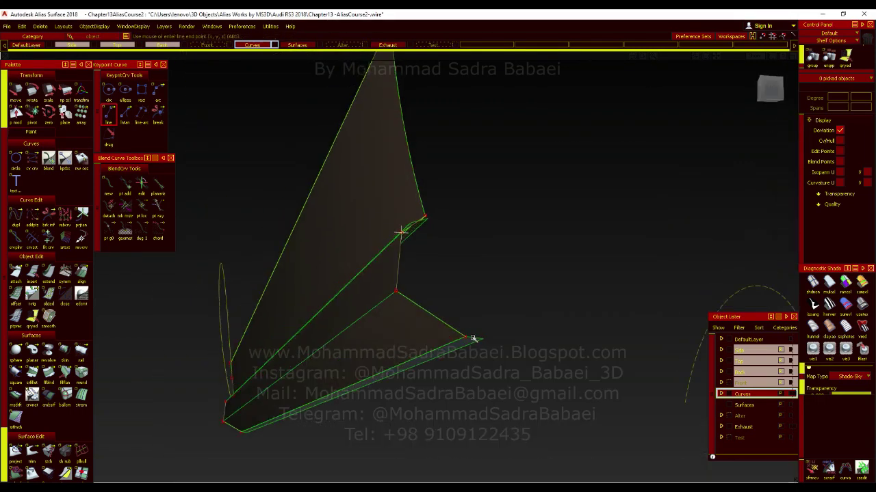
drag(474, 339, 471, 383)
ctrl+shift+drag(468, 258, 468, 242)
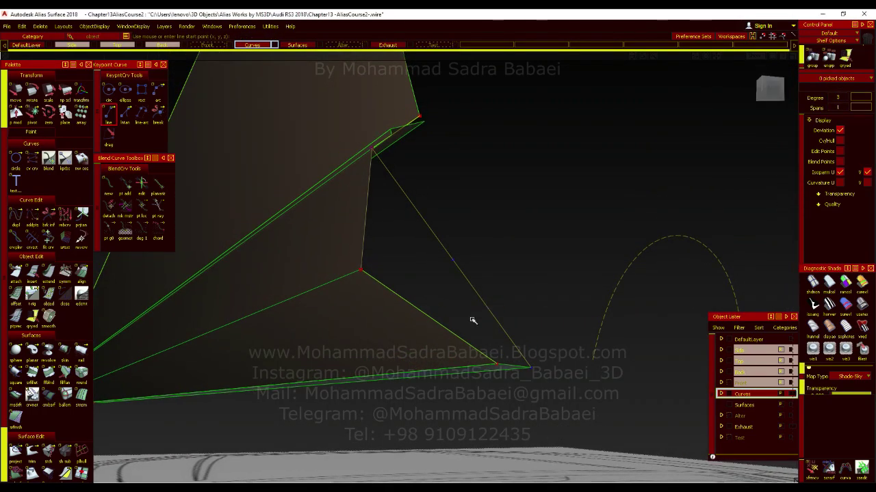
- Cap the skirt's end with a planar surface bounded by the new line, the lower face's end edge and the underside and strip ends
alt+shift+drag(452, 337, 372, 197)
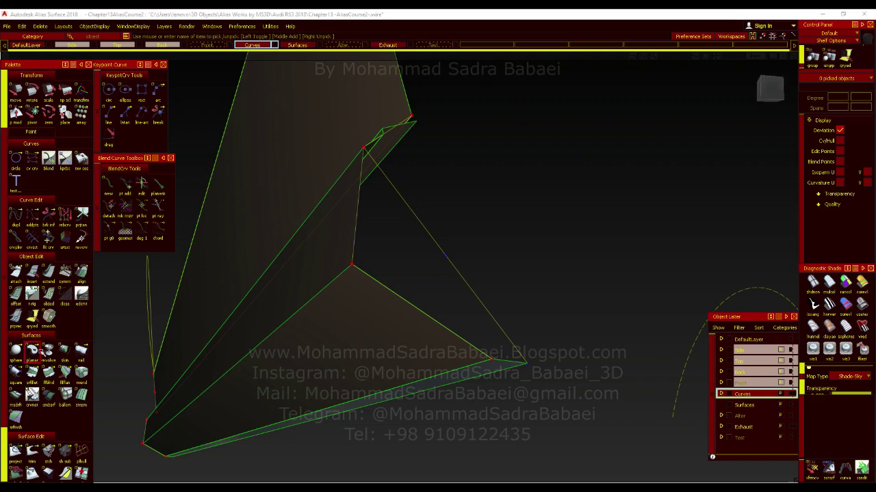
click(403, 196)
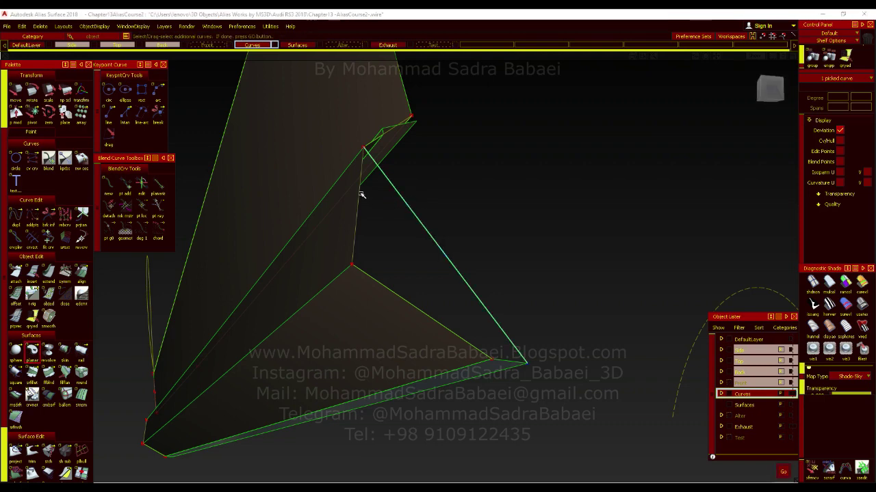
click(361, 195)
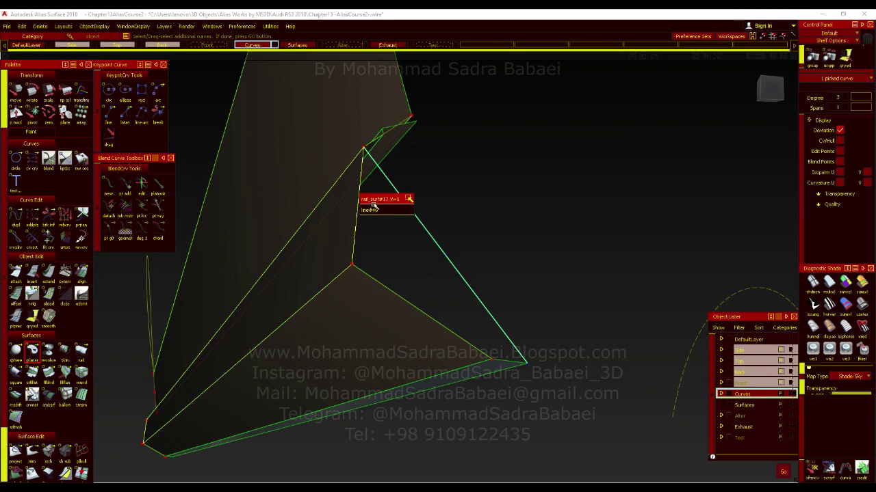
click(369, 210)
click(375, 277)
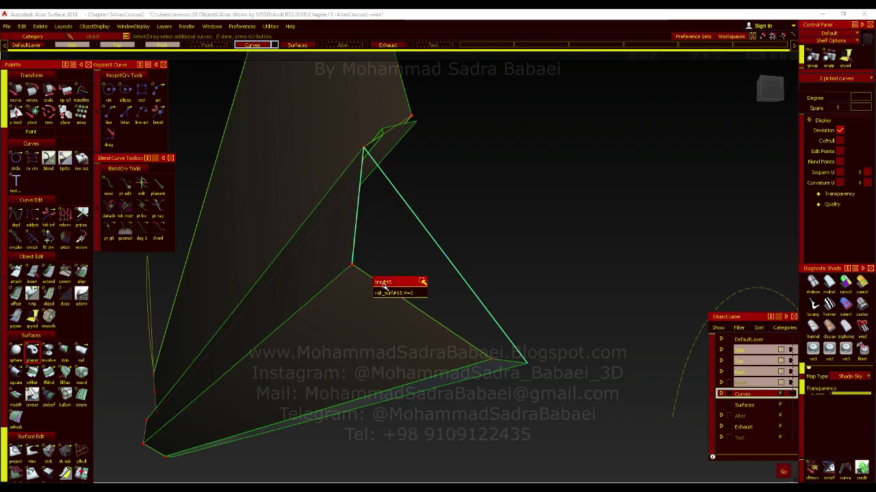
click(509, 358)
key(space)
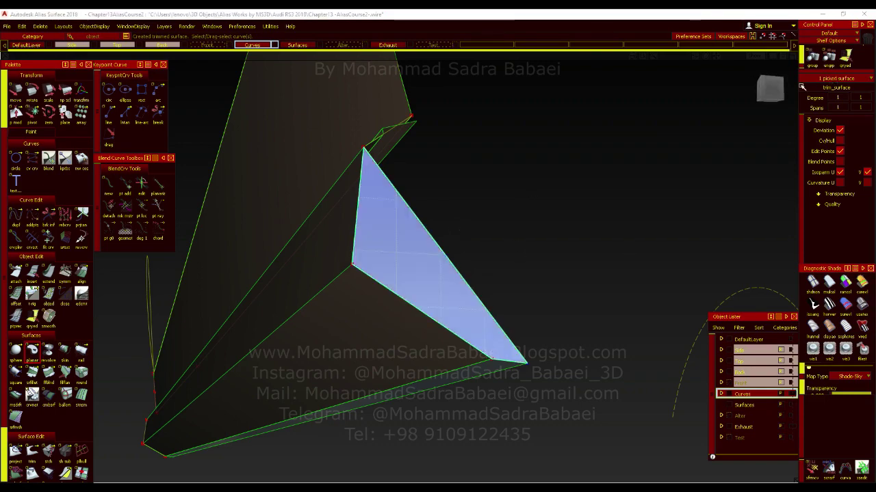
- Check the new end cap against the wheel arch in the left view and in perspective from behind
click(759, 89)
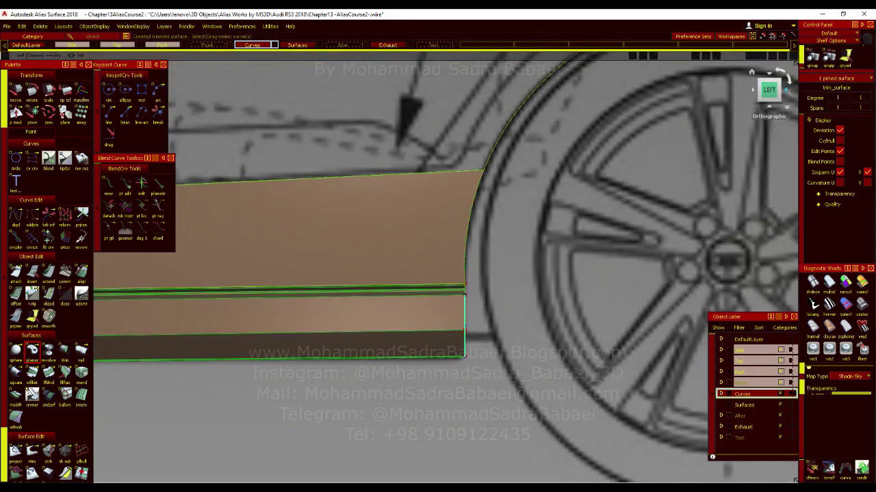
click(786, 89)
alt+shift+right_drag(448, 350, 445, 258)
ctrl+shift+drag(444, 258, 444, 234)
click(781, 102)
alt+shift+drag(434, 283, 504, 342)
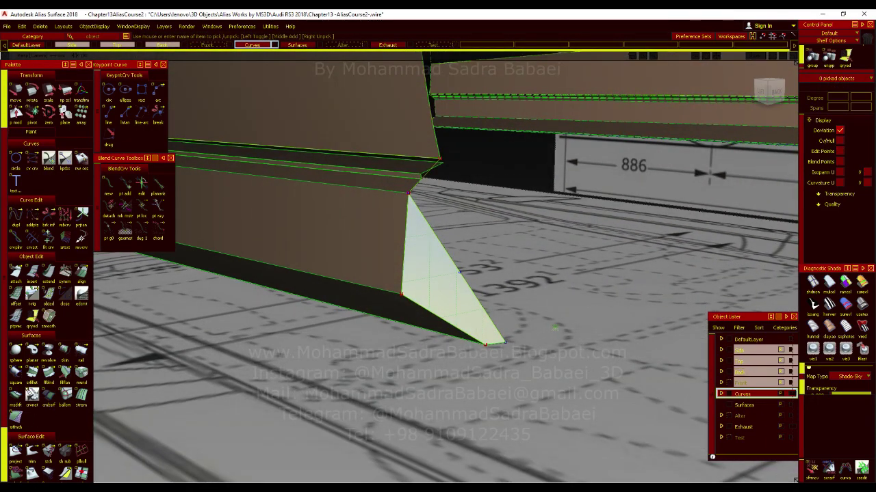
- Apply clay shading with ambient occlusion to the model including the new end cap, and inspect the skirt's end from behind
click(448, 289)
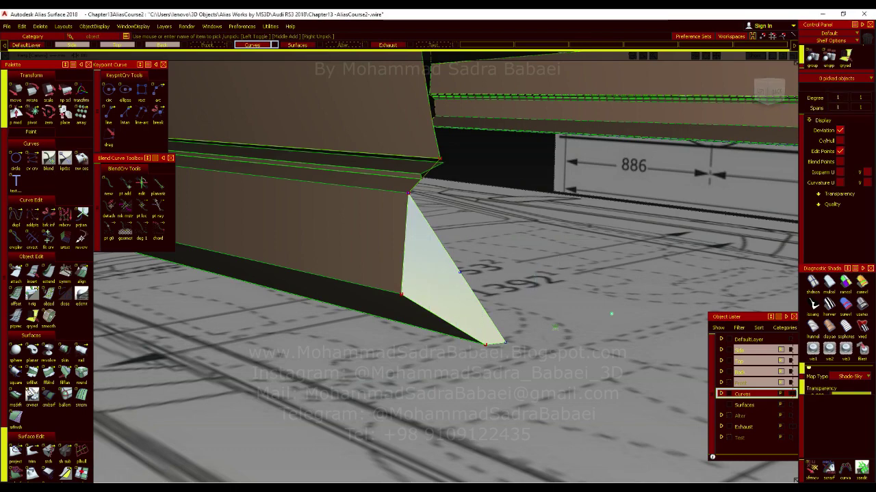
click(543, 364)
alt+shift+right_drag(543, 364, 438, 355)
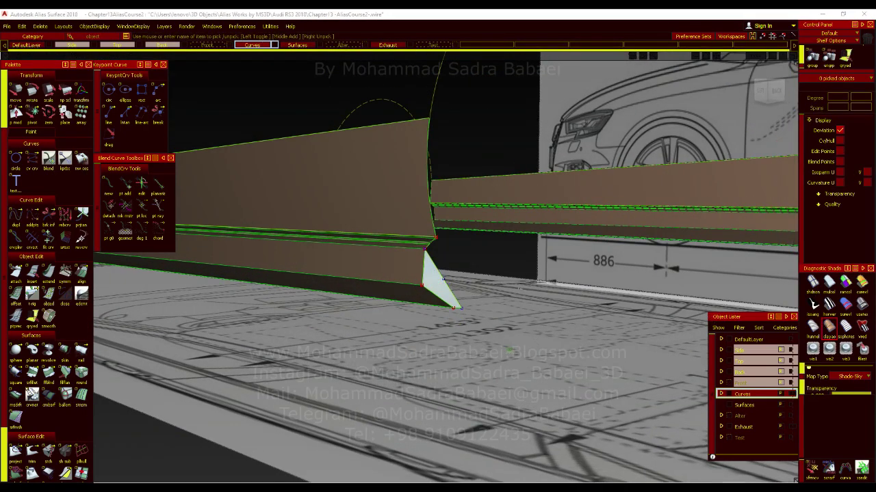
alt+shift+drag(469, 260, 297, 301)
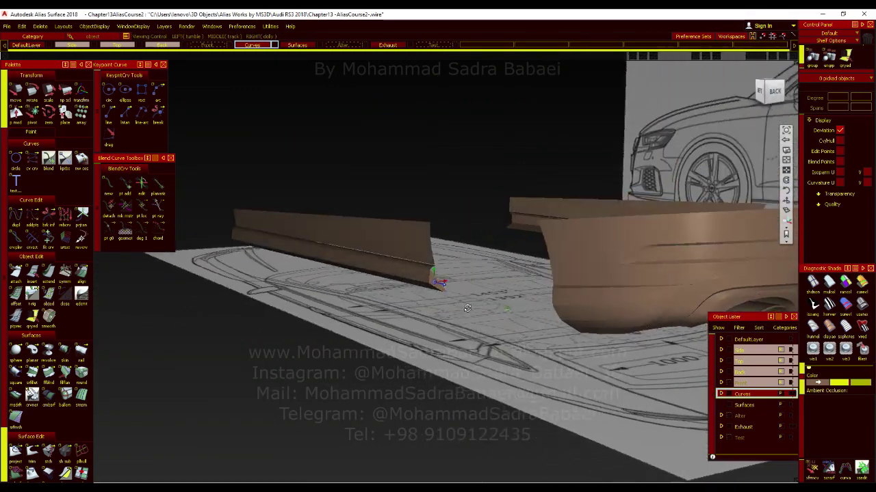
alt+shift+drag(467, 308, 451, 299)
mouse_move(451, 298)
alt+shift+right_down()
mouse_move(487, 276)
mouse_move(465, 307)
alt+shift+right_up()
alt+shift+middle_drag(465, 307, 497, 338)
mouse_move(497, 338)
alt+shift+mouse_down()
mouse_move(471, 229)
mouse_move(496, 347)
alt+shift+mouse_up()
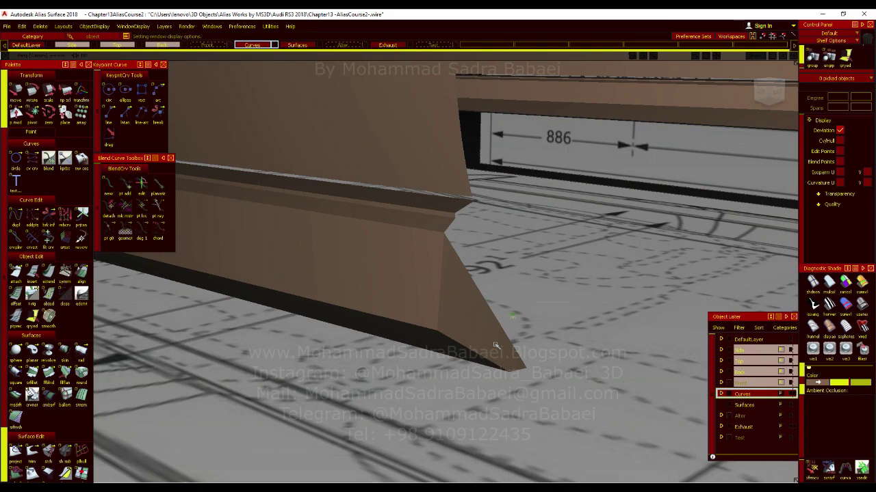
key(ctrl+space)
- Set up a Round on the stepped ledge's three lengthwise edges, with a radius of 2 on the lowest one
alt+shift+drag(426, 291, 377, 230)
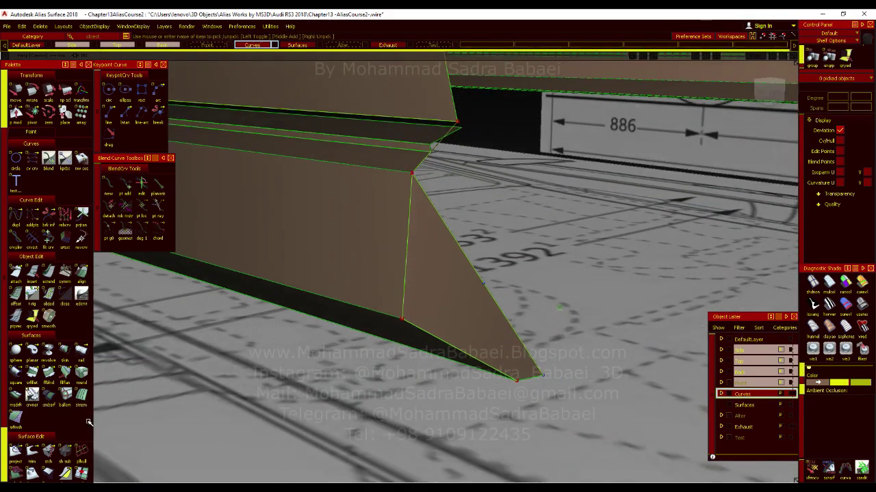
click(83, 374)
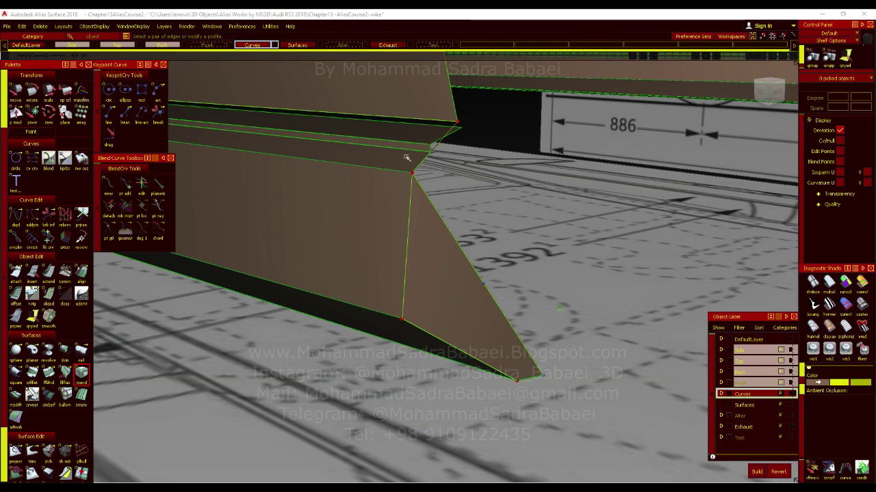
alt+shift+drag(406, 158, 405, 176)
alt+shift+drag(406, 265, 419, 206)
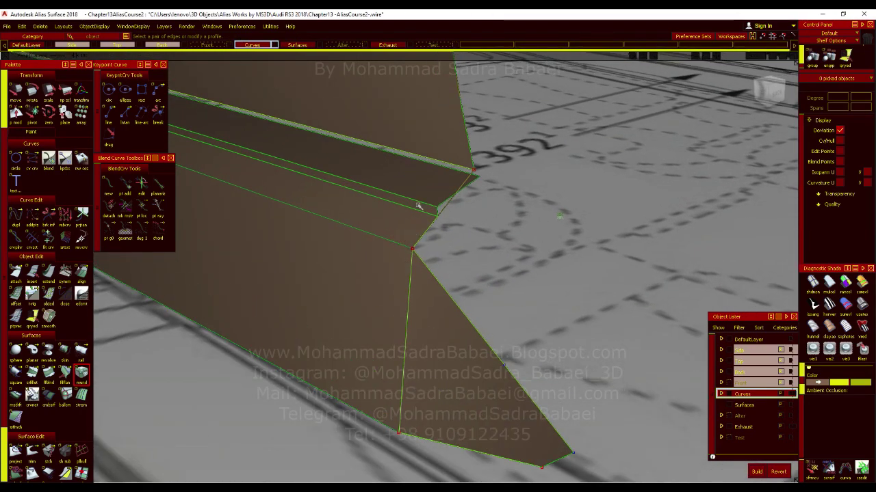
click(417, 202)
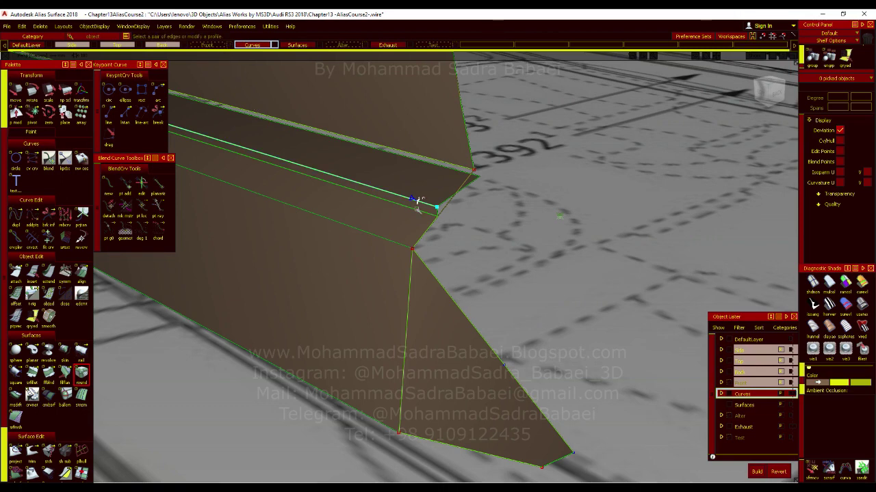
click(414, 216)
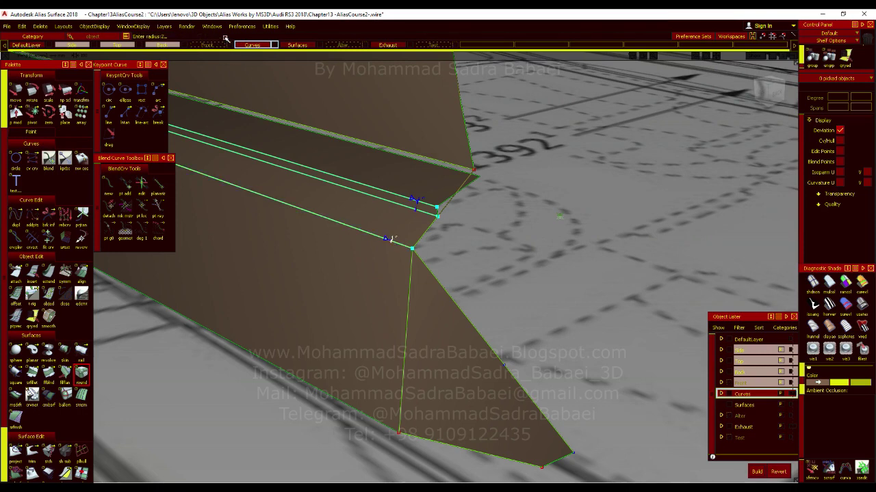
- Add the lengthwise edge between the skirt's lower face and its underside to the Round with a radius of 2
alt+shift+drag(364, 371, 360, 334)
alt+shift+middle_drag(360, 334, 357, 299)
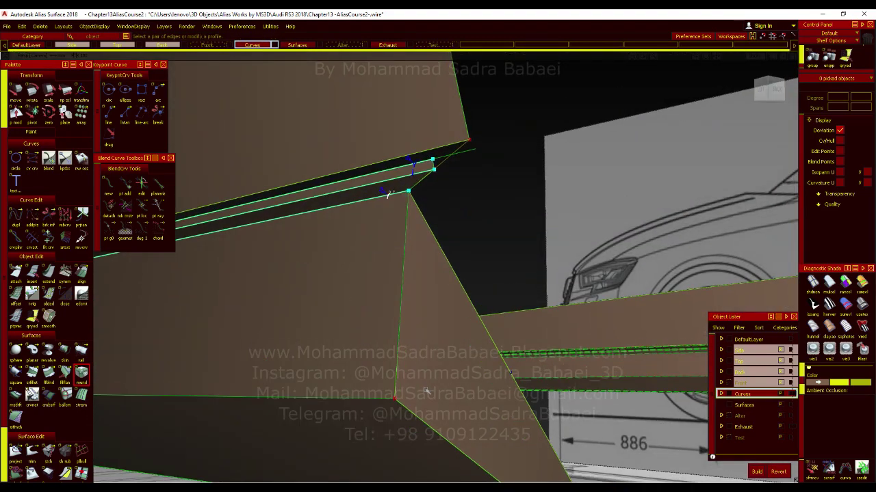
click(382, 399)
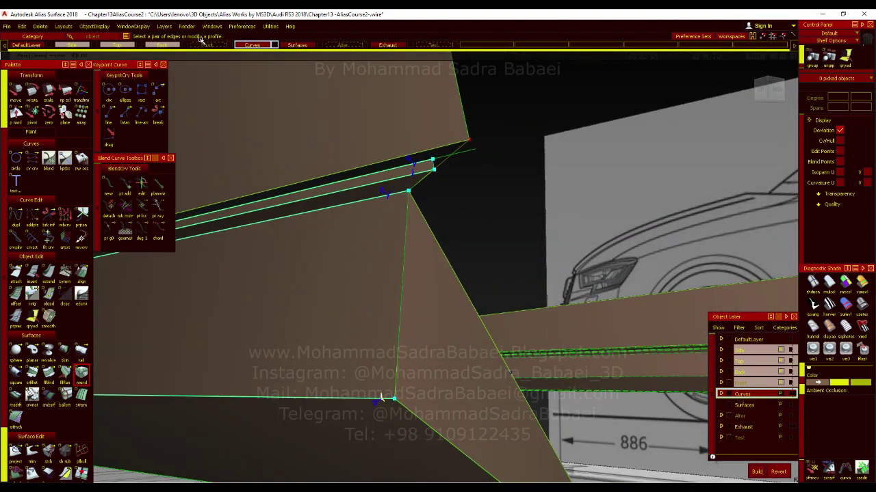
text(2)
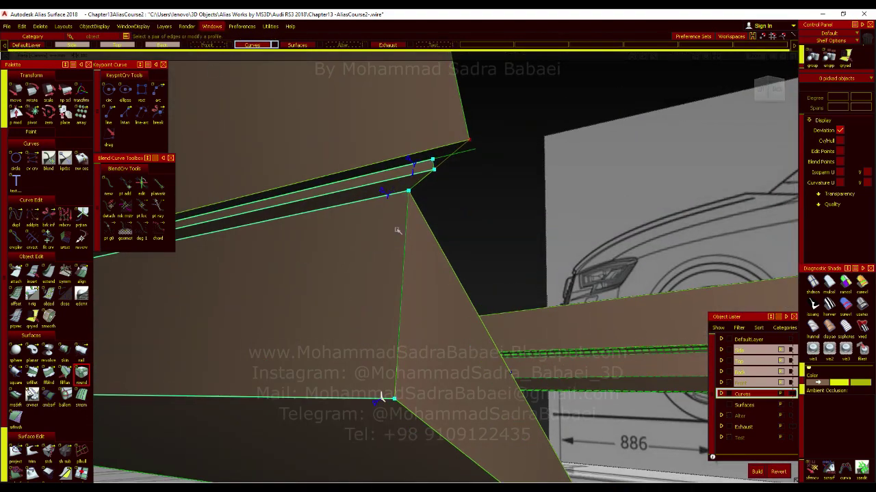
- Add the edge between the skirt's underside and the narrow bottom strip to the Round with a radius of 1.5
alt+shift+middle_drag(414, 361, 409, 323)
click(456, 377)
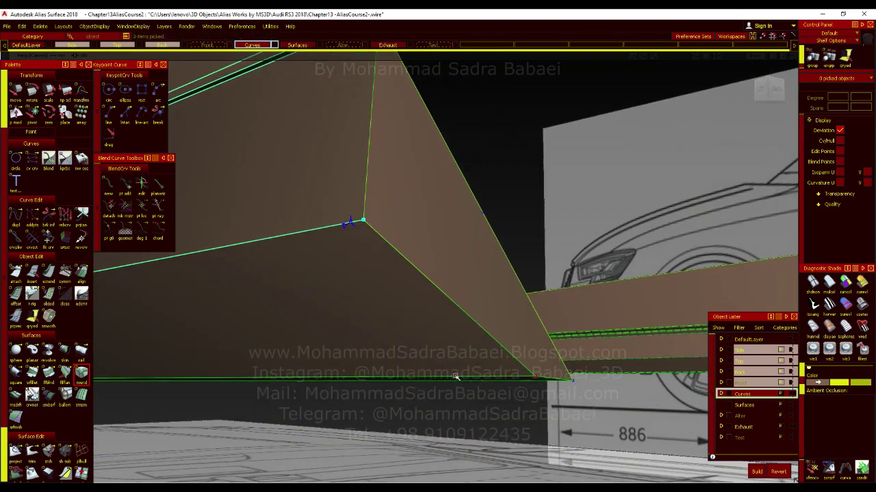
alt+shift+drag(457, 377, 432, 342)
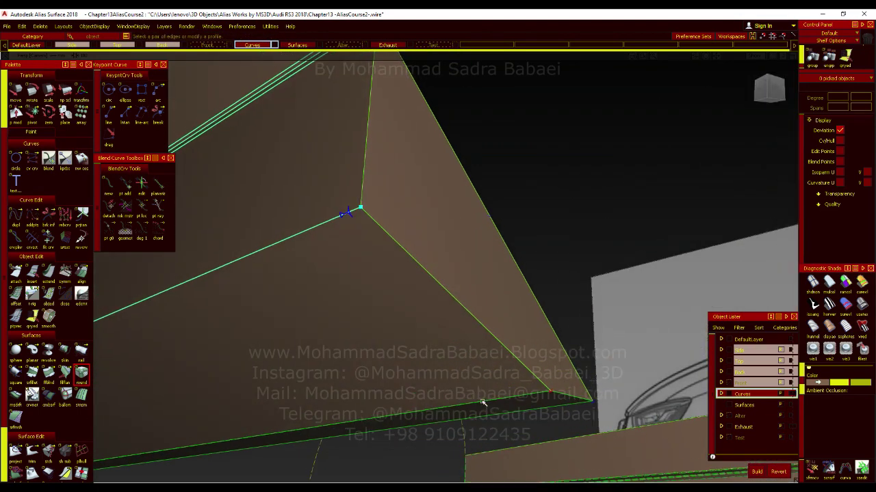
click(482, 402)
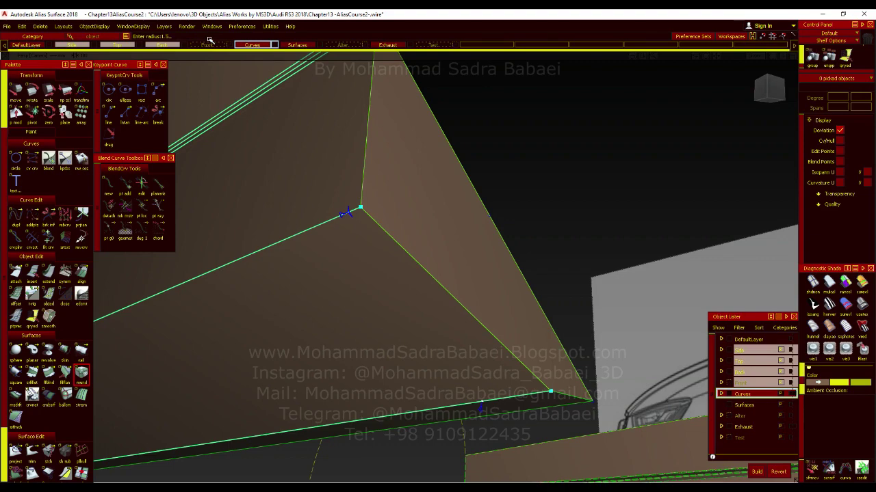
- Add the upright edge between the skirt's lower face and the end cap to the Round with a radius of 1
alt+shift+drag(405, 222, 408, 262)
alt+shift+right_drag(409, 262, 402, 241)
alt+shift+middle_drag(404, 260, 401, 284)
alt+shift+drag(396, 223, 390, 225)
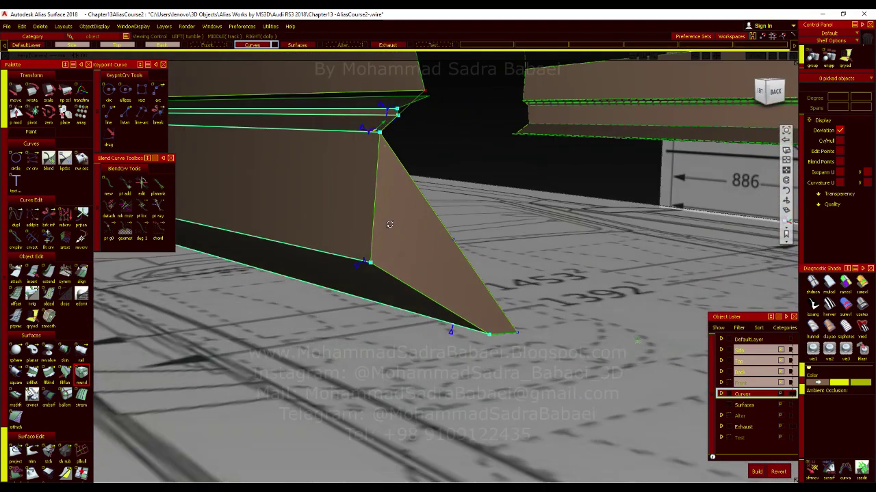
alt+shift+right_drag(389, 225, 393, 225)
alt+shift+drag(393, 225, 361, 228)
click(359, 226)
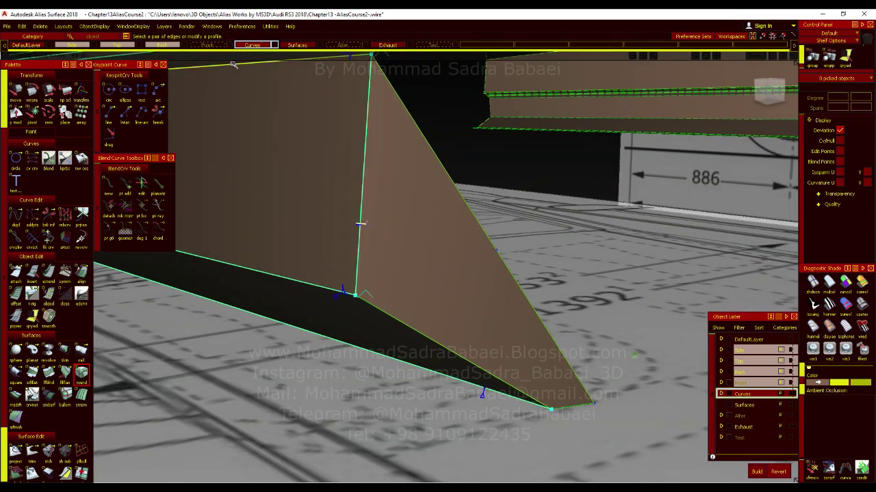
click(361, 223)
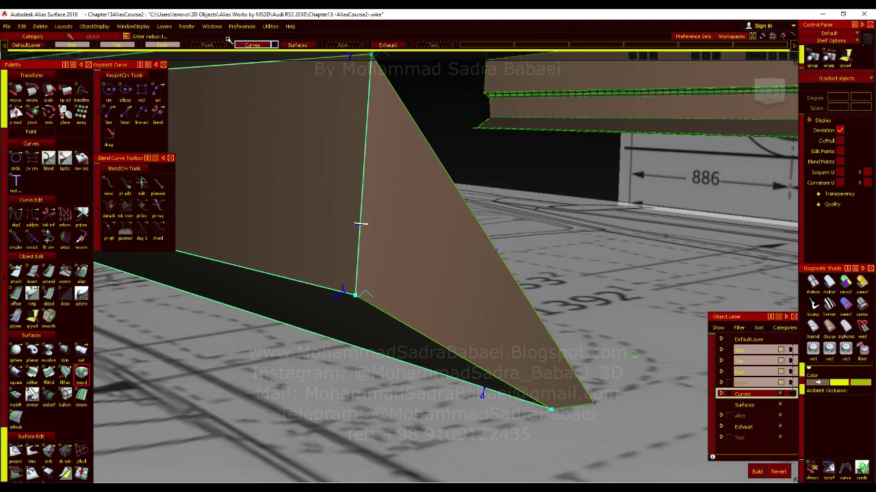
- Add the edge between the end cap and the skirt's underside to the Round with a radius of 1
alt+shift+drag(402, 269, 406, 287)
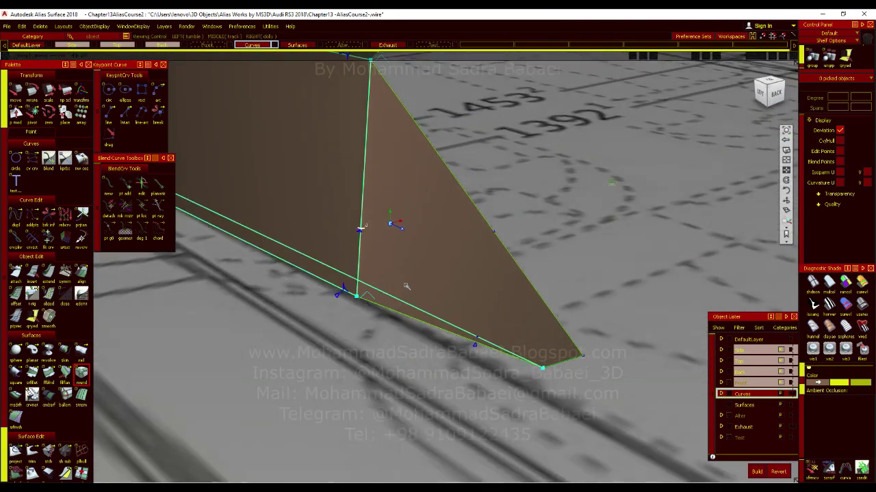
alt+shift+middle_drag(406, 171, 404, 255)
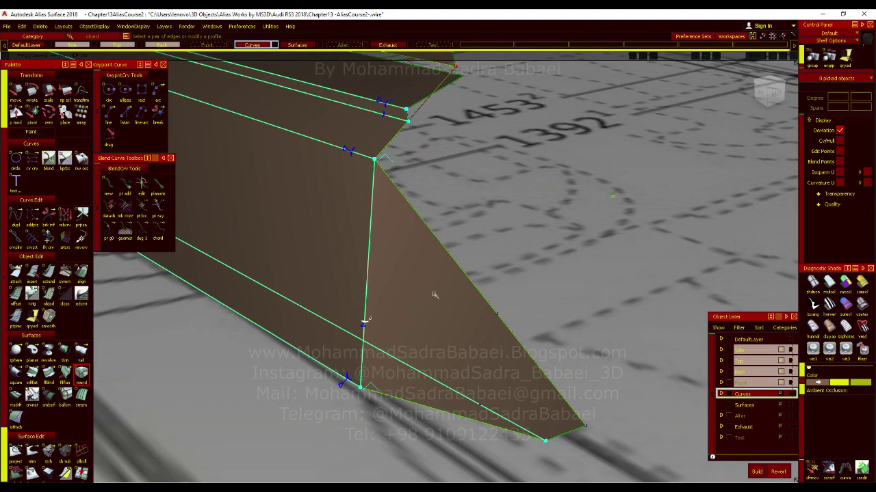
alt+shift+drag(434, 295, 406, 312)
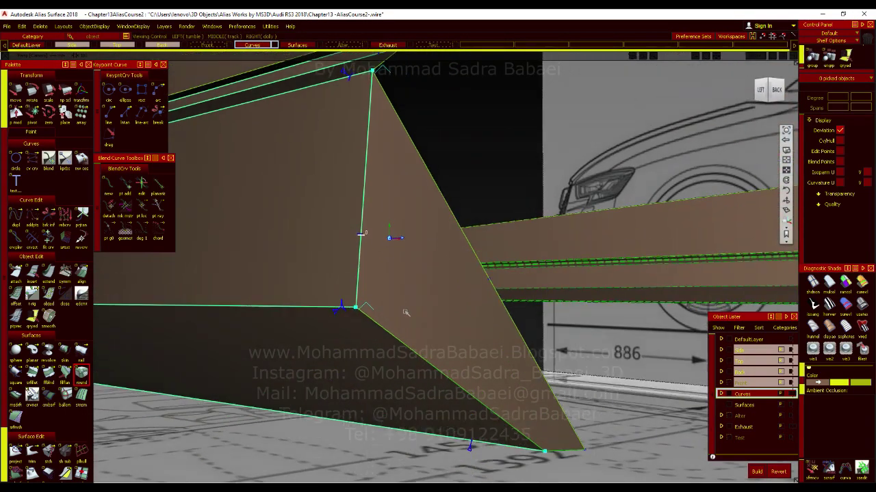
click(375, 321)
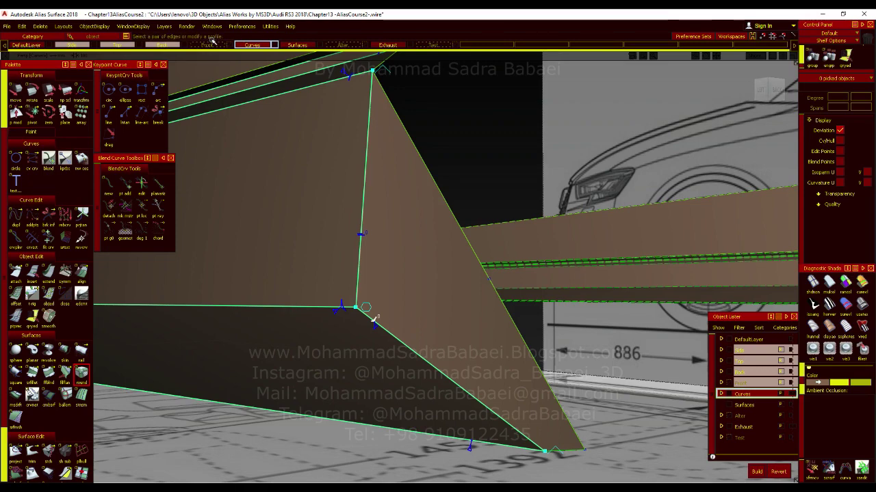
- Build the Round, apply the Shade-Sky reflection shading, and inspect the end cap's lower and upper corners
alt+shift+drag(381, 303, 382, 322)
alt+shift+right_drag(382, 323, 393, 321)
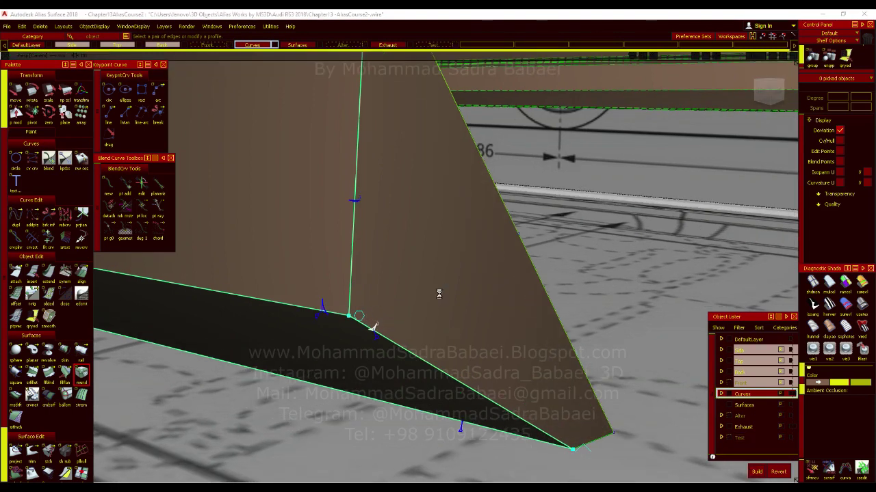
click(859, 305)
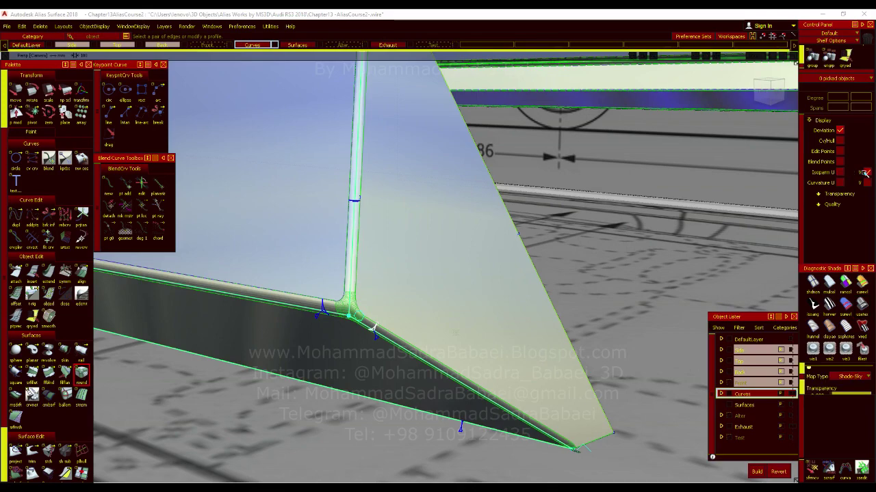
alt+shift+drag(401, 322, 494, 399)
mouse_move(442, 226)
alt+shift+mouse_down()
mouse_move(440, 308)
mouse_move(438, 279)
mouse_move(452, 288)
mouse_move(438, 233)
alt+shift+mouse_up()
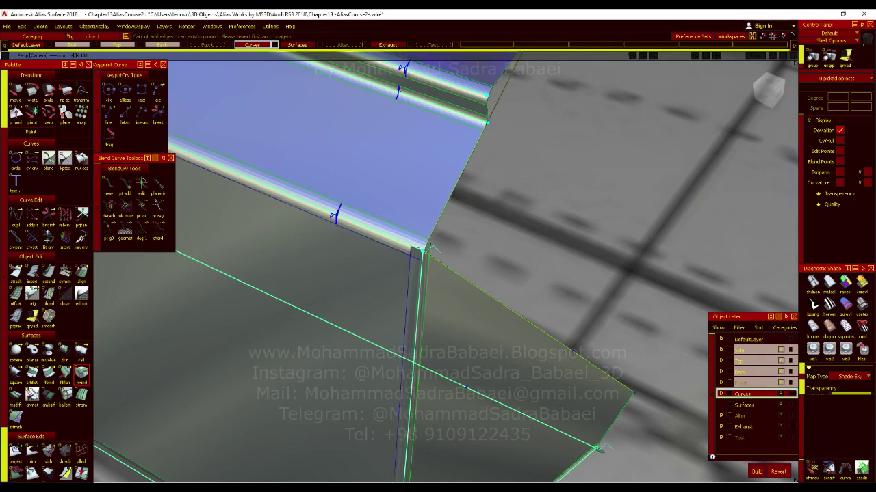
mouse_move(431, 250)
alt+shift+mouse_down()
mouse_move(426, 279)
mouse_move(434, 243)
alt+shift+mouse_up()
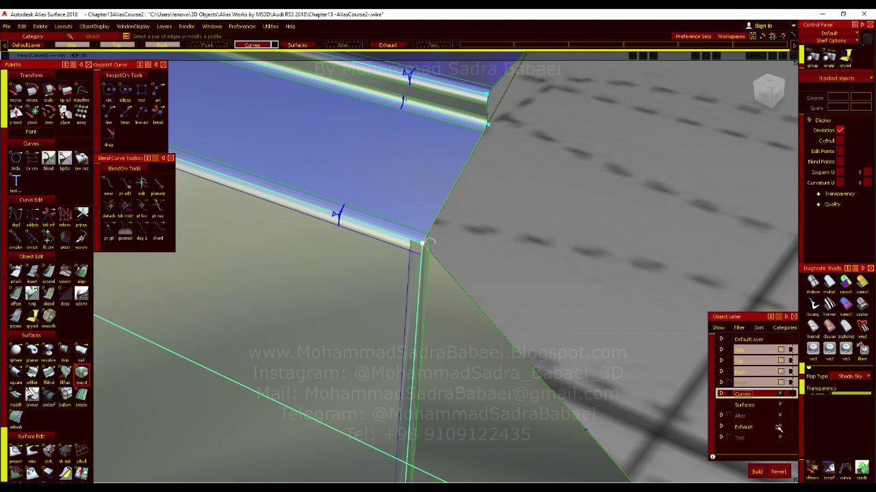
- Rebuild the Round, reapply the sky reflection shading, and check the blend at the end cap's lower corner
click(758, 472)
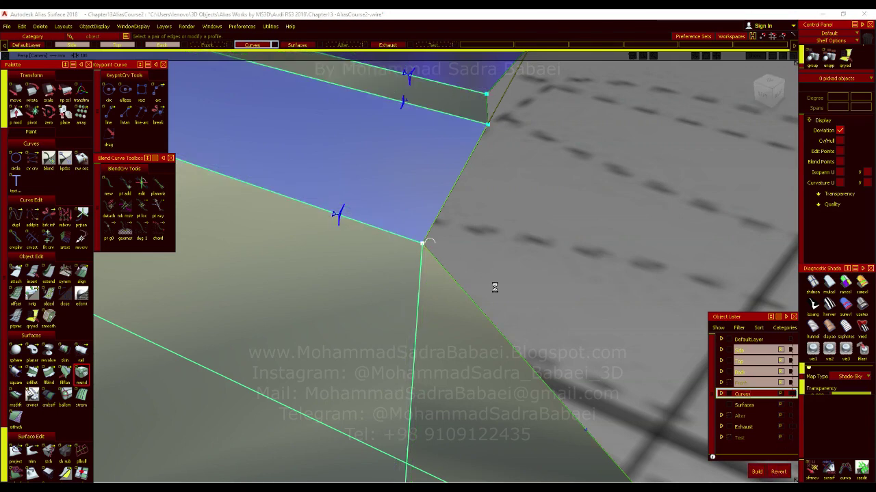
click(858, 309)
alt+shift+drag(463, 319, 464, 351)
alt+shift+middle_drag(464, 351, 474, 243)
alt+shift+click(420, 374)
alt+shift+right_drag(420, 374, 434, 429)
alt+shift+middle_drag(434, 430, 452, 299)
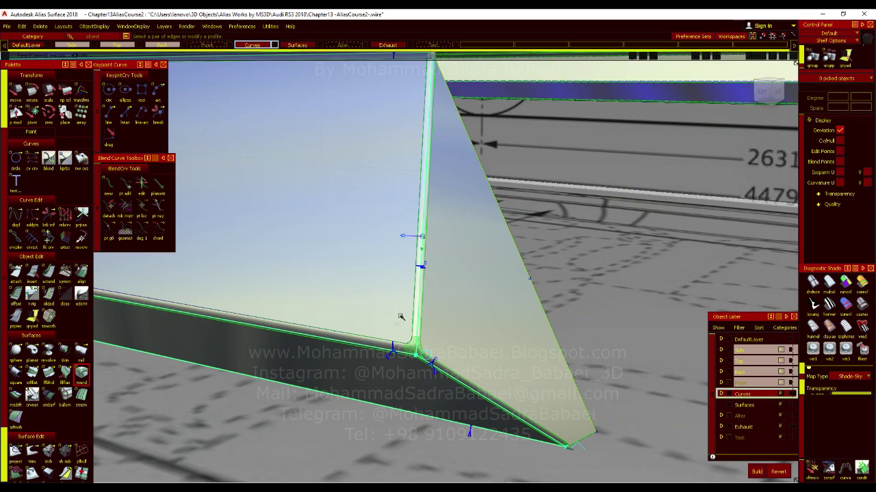
alt+shift+drag(401, 317, 414, 348)
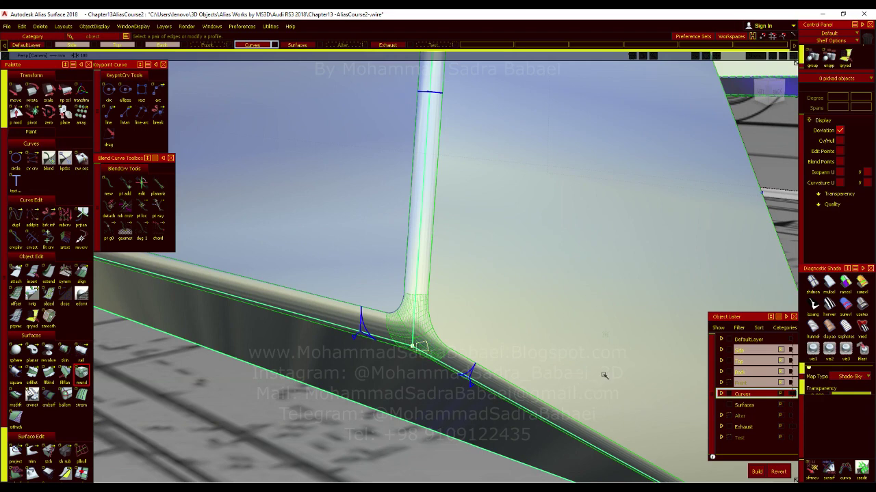
- Revert and rebuild the Round to try another corner type at the end cap's lower corner, with the reflection shading reapplied
click(778, 472)
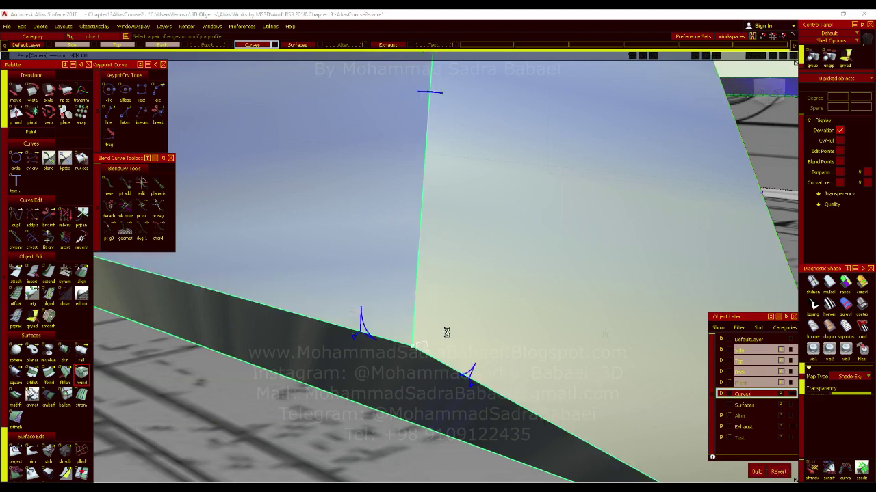
click(857, 311)
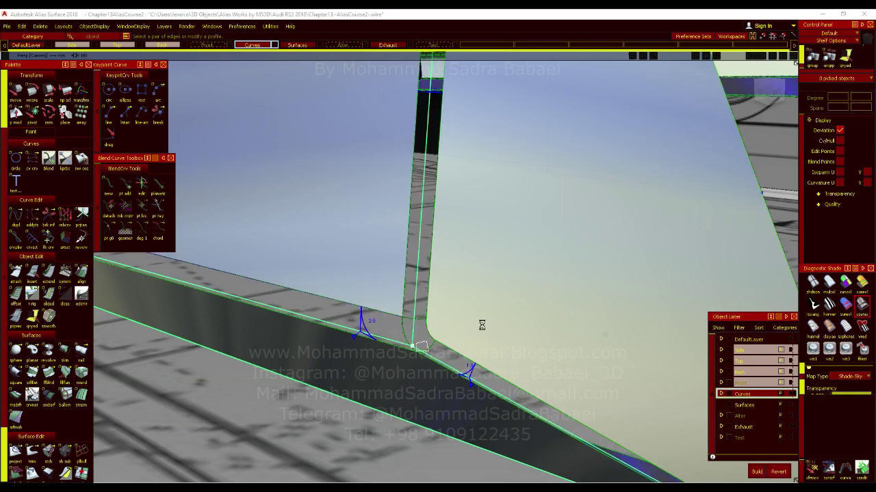
mouse_move(451, 280)
alt+shift+mouse_down()
mouse_move(471, 248)
mouse_move(455, 329)
mouse_move(431, 339)
mouse_move(430, 367)
alt+shift+mouse_up()
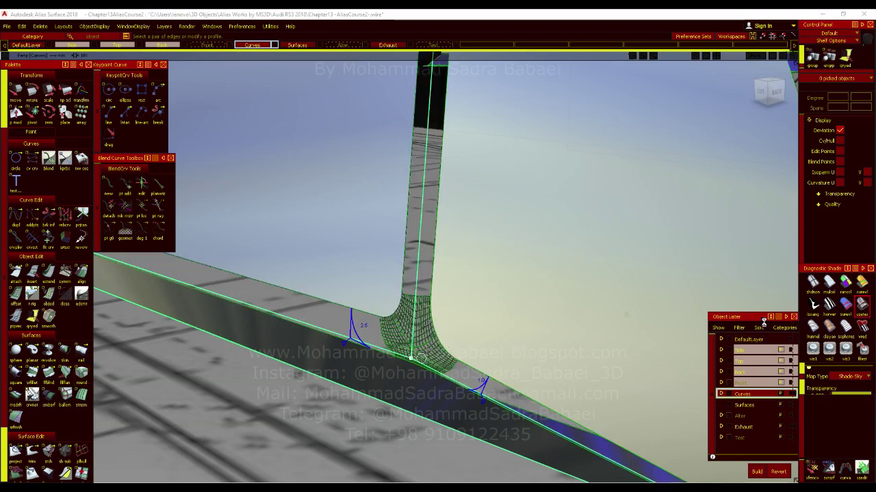
mouse_move(464, 303)
alt+shift+mouse_down()
mouse_move(459, 347)
mouse_move(406, 289)
mouse_move(512, 293)
mouse_move(485, 279)
mouse_move(473, 251)
mouse_move(470, 329)
mouse_move(465, 266)
mouse_move(455, 280)
mouse_move(401, 250)
mouse_move(421, 333)
mouse_move(633, 300)
mouse_move(653, 307)
mouse_move(121, 331)
mouse_move(387, 336)
mouse_move(230, 319)
mouse_move(235, 332)
mouse_move(478, 335)
mouse_move(451, 342)
mouse_move(438, 379)
mouse_move(415, 307)
mouse_move(442, 336)
mouse_move(429, 304)
alt+shift+mouse_up()
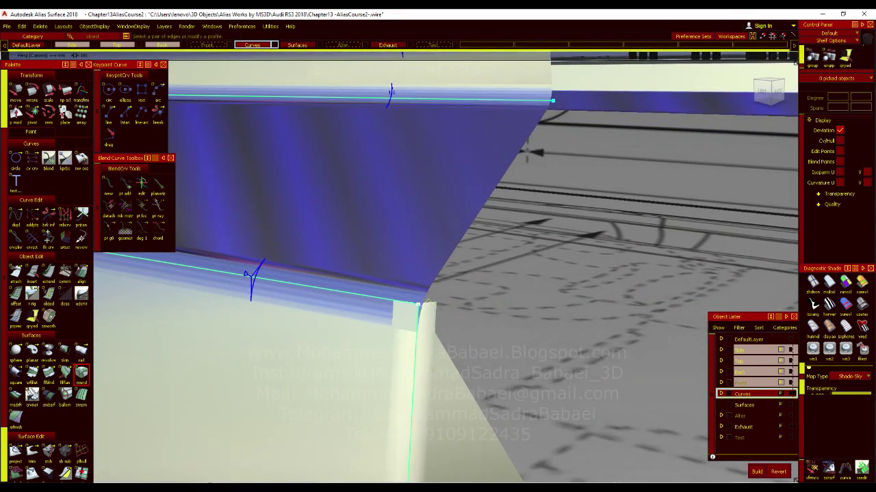
- Build the Round again and examine how the fillets meet at the end cap's upper corner
click(760, 472)
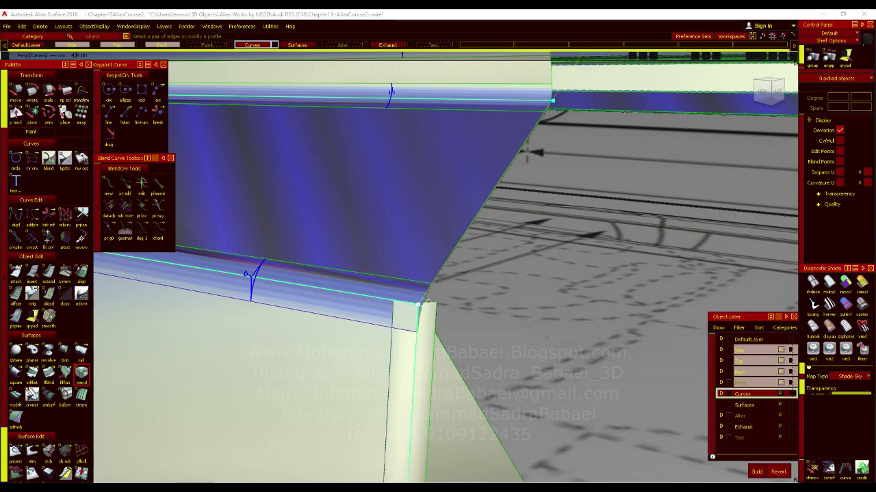
mouse_move(514, 335)
alt+shift+mouse_down()
mouse_move(342, 311)
mouse_move(225, 322)
mouse_move(513, 303)
mouse_move(472, 301)
mouse_move(445, 288)
mouse_move(431, 260)
alt+shift+mouse_up()
alt+shift+right_drag(432, 301, 457, 332)
mouse_move(447, 333)
alt+shift+mouse_down()
mouse_move(457, 320)
mouse_move(455, 335)
mouse_move(417, 316)
mouse_move(397, 339)
mouse_move(511, 320)
alt+shift+mouse_up()
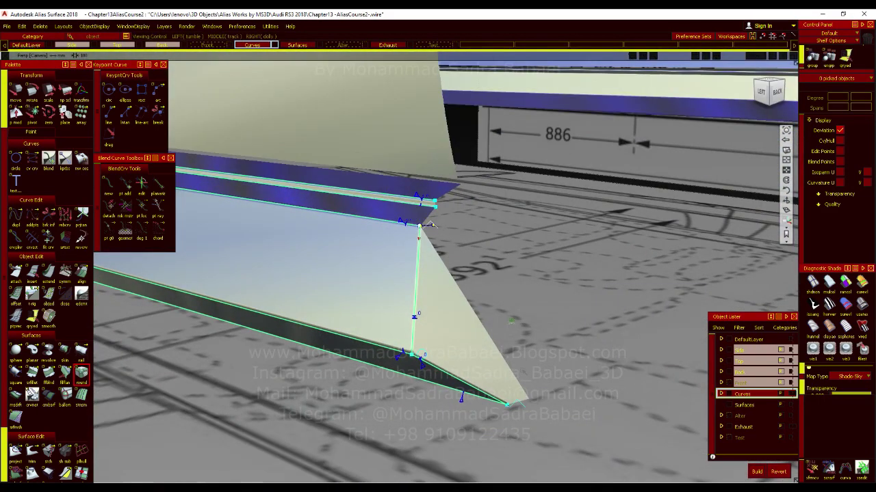